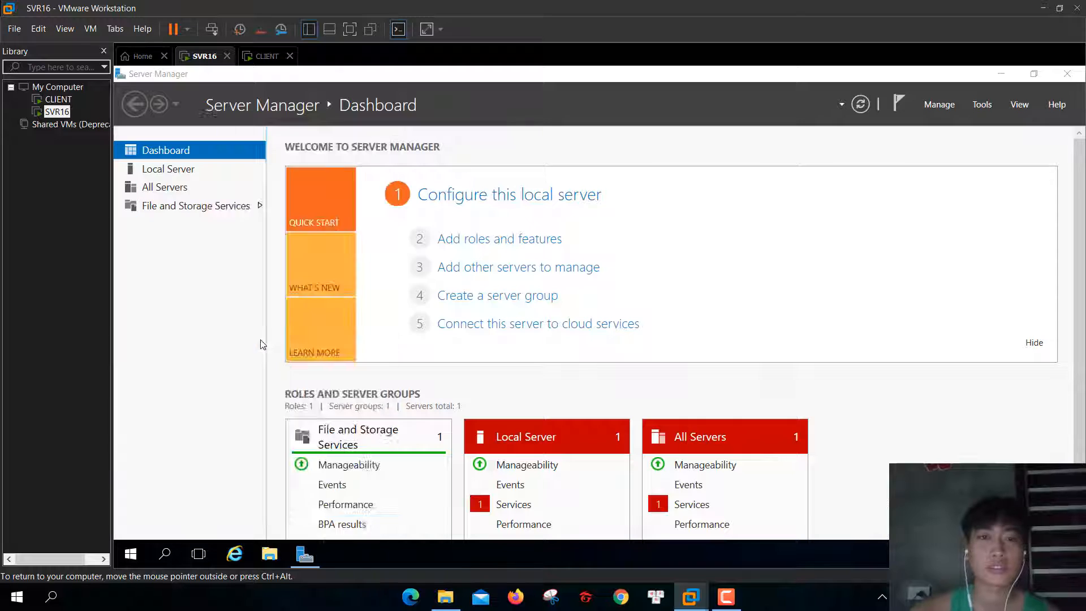
# - Open the IPv4 properties of the Ethernet0 adapter and switch it to a manually specified IP address
pyautogui.click(291, 187)
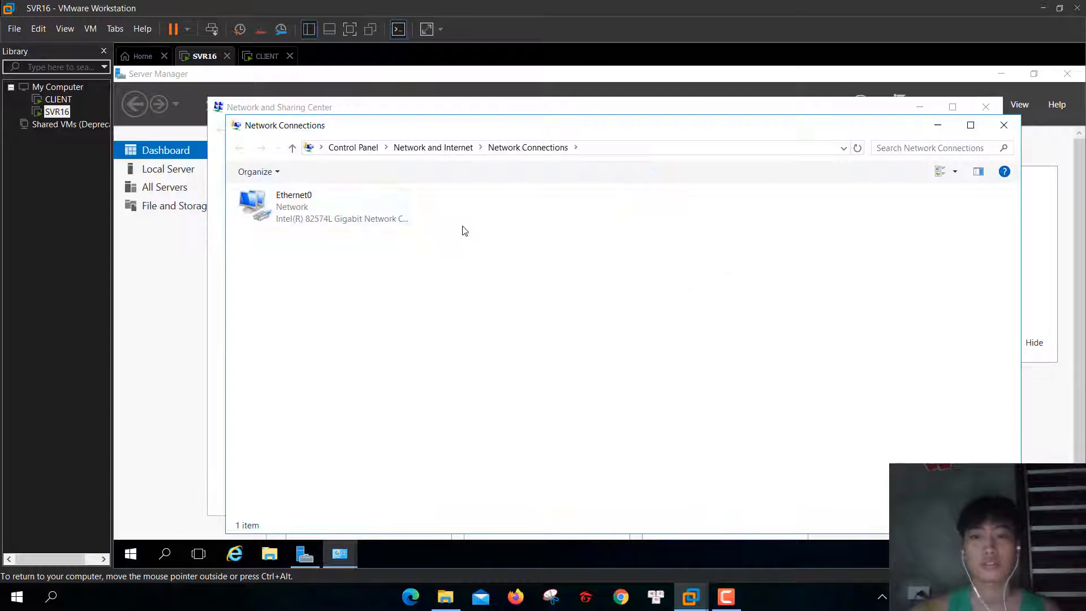
pyautogui.click(337, 210)
pyautogui.rightClick(323, 204)
pyautogui.click(365, 340)
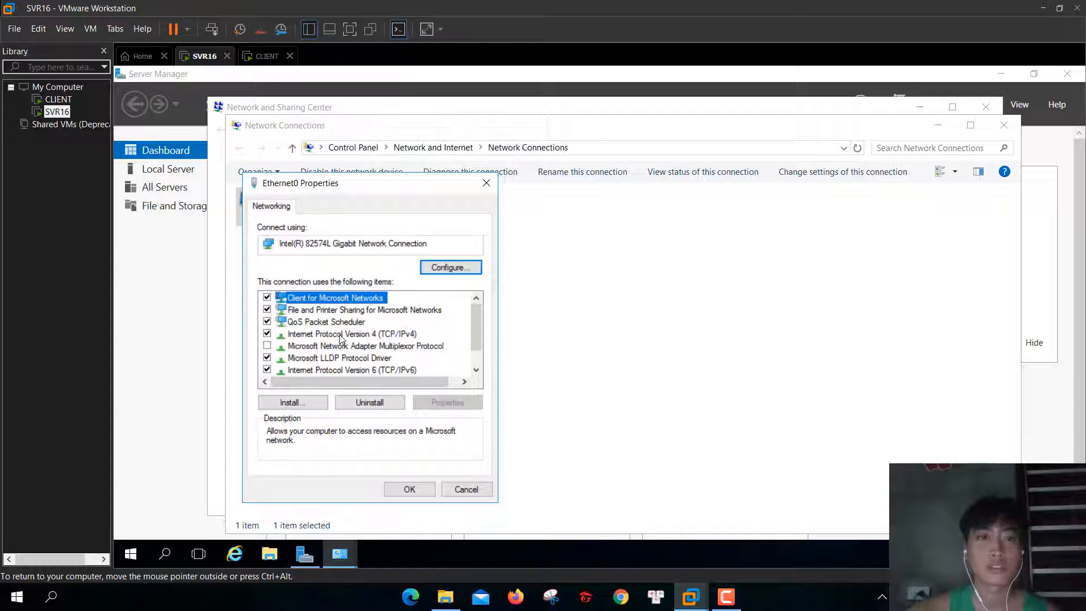
pyautogui.doubleClick(345, 333)
pyautogui.click(331, 324)
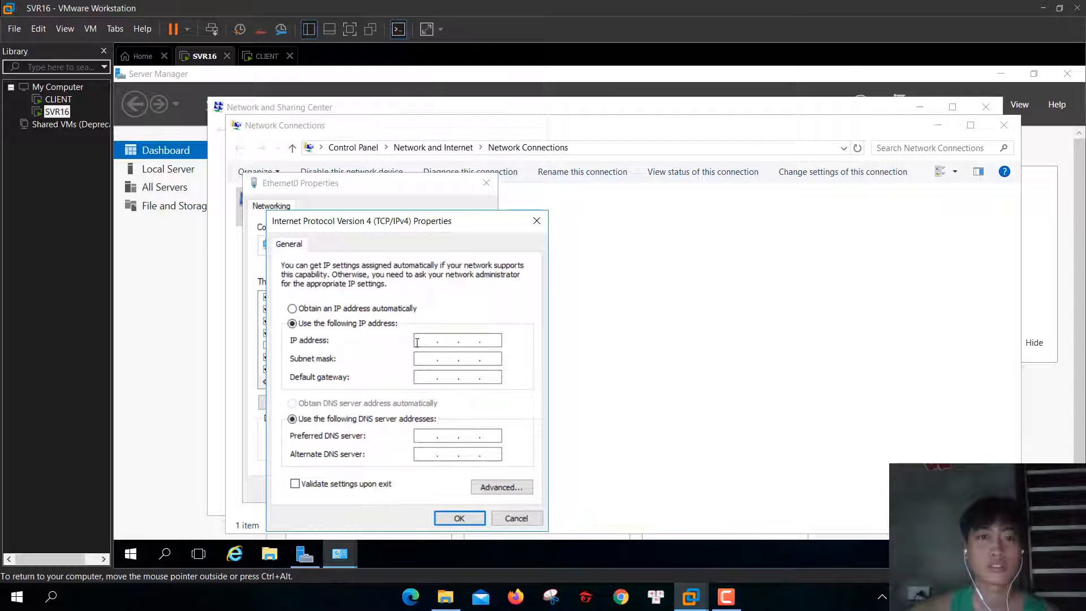
# - Set the IP address to 192.168.1.3 with subnet mask 255.255.255.0 and default gateway 192.168.1.1
pyautogui.write('192 . 16')
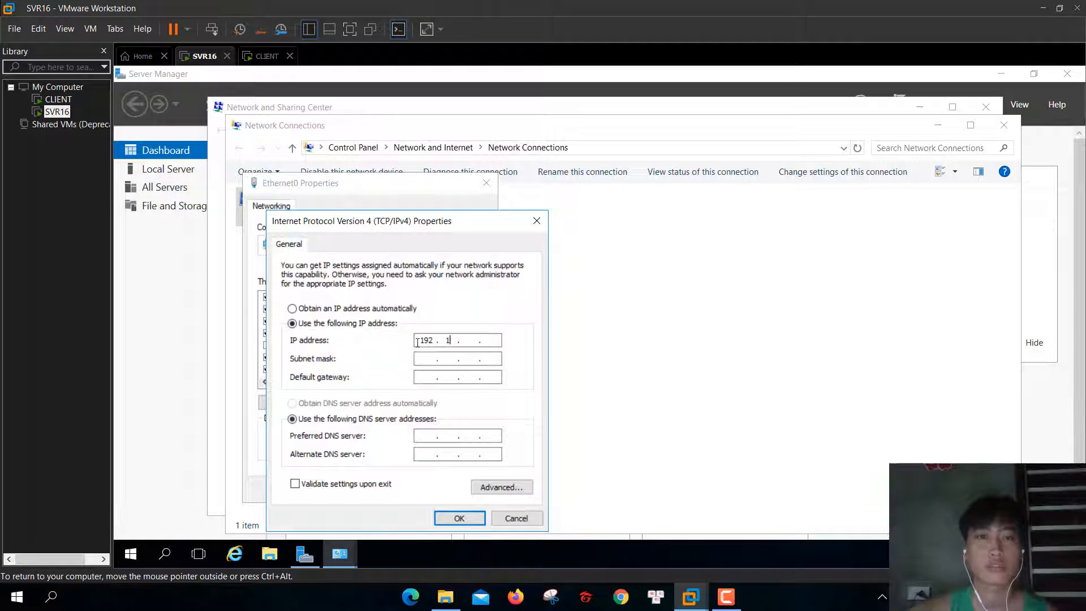
pyautogui.write('8 . 1 . ')
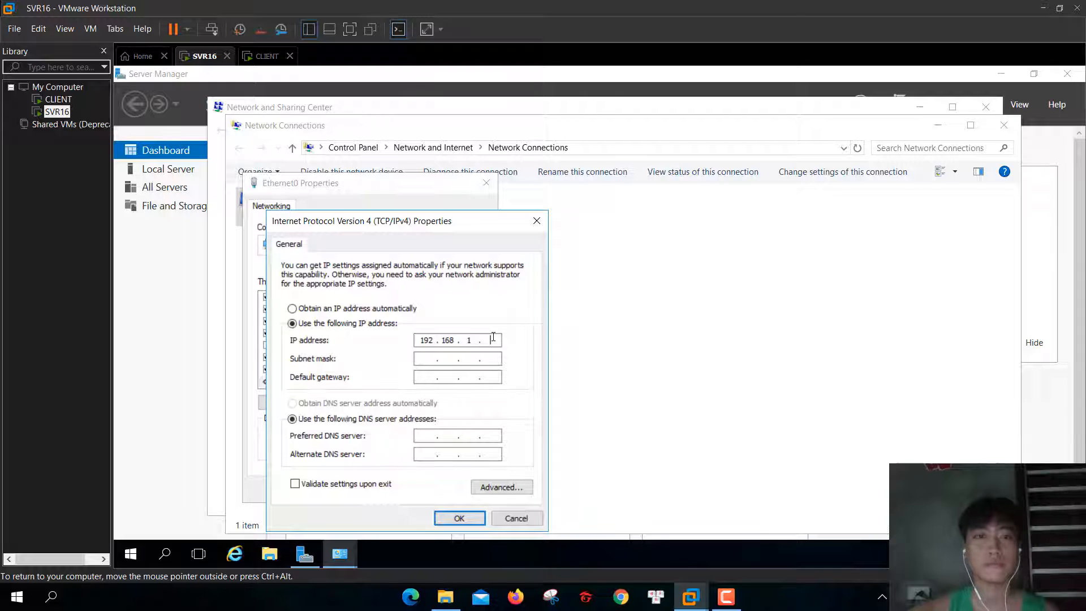
pyautogui.write('3')
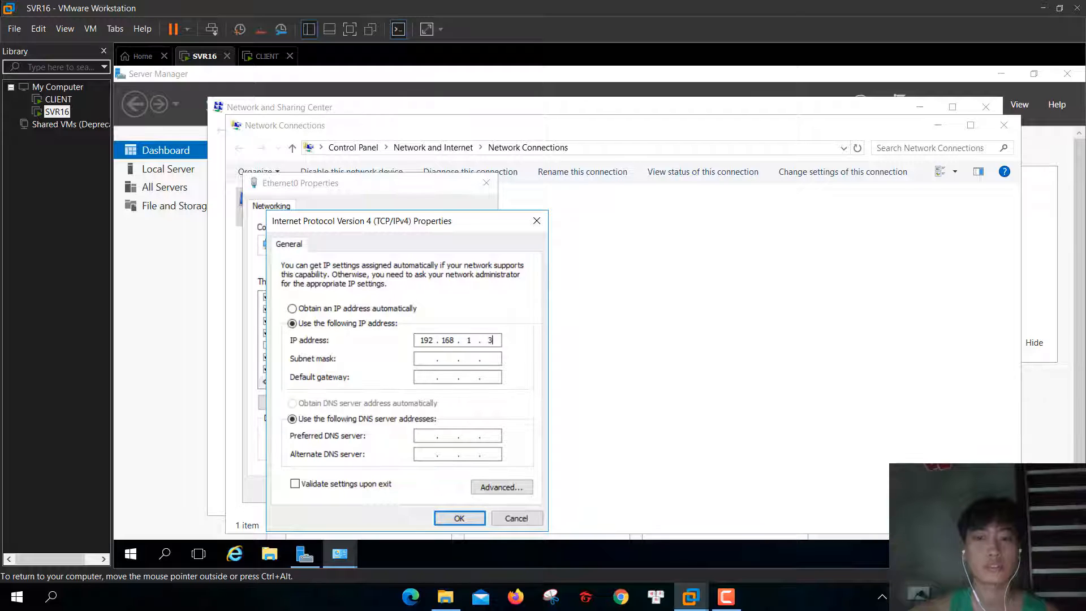
pyautogui.press('Tab')
pyautogui.press('Tab')
pyautogui.write('192.168.')
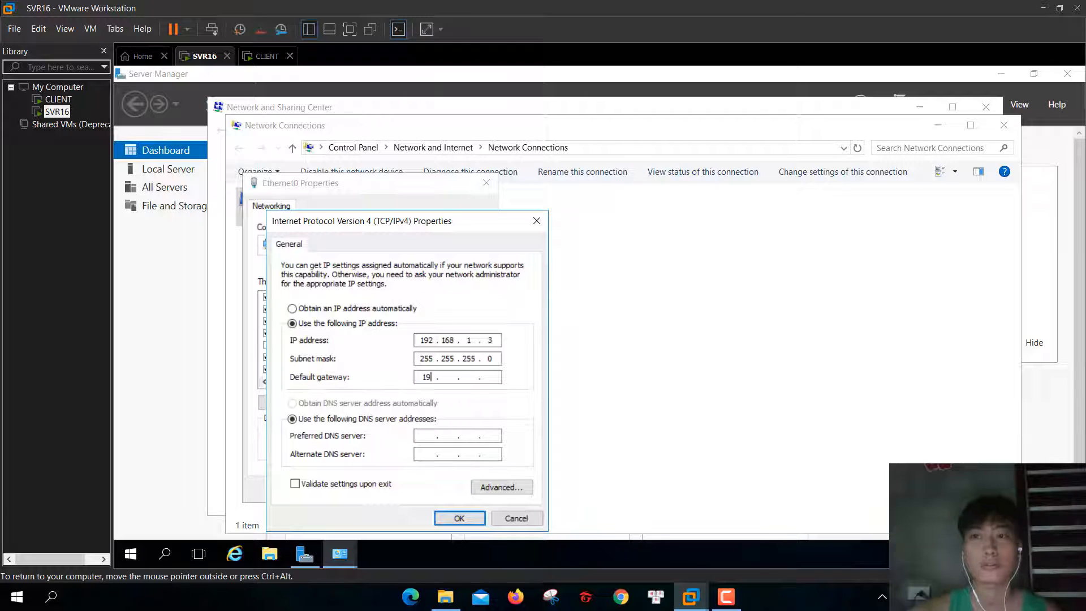
pyautogui.write('1')
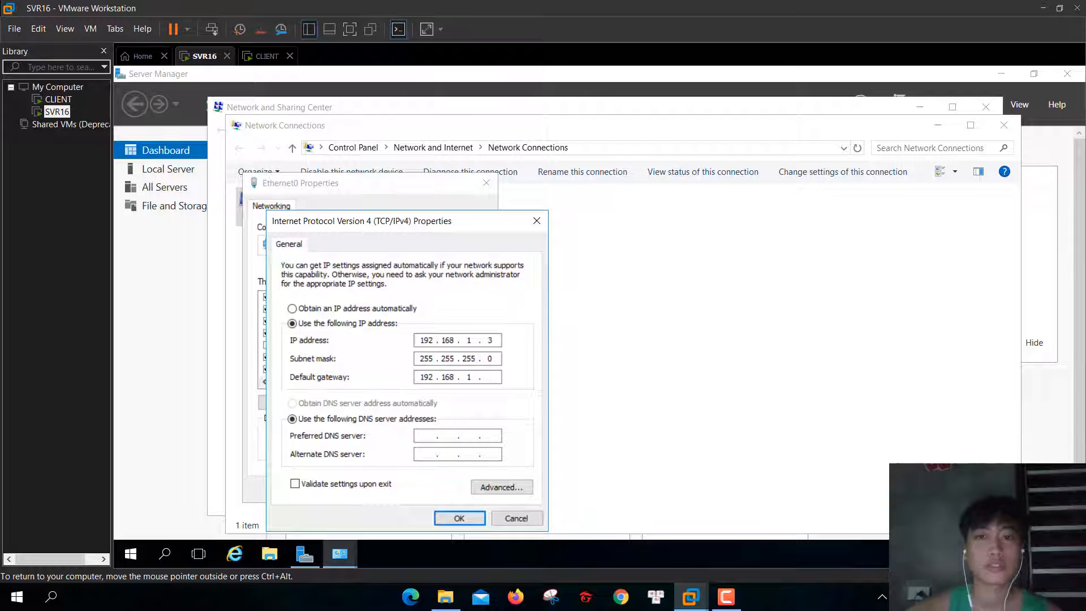
pyautogui.write('1')
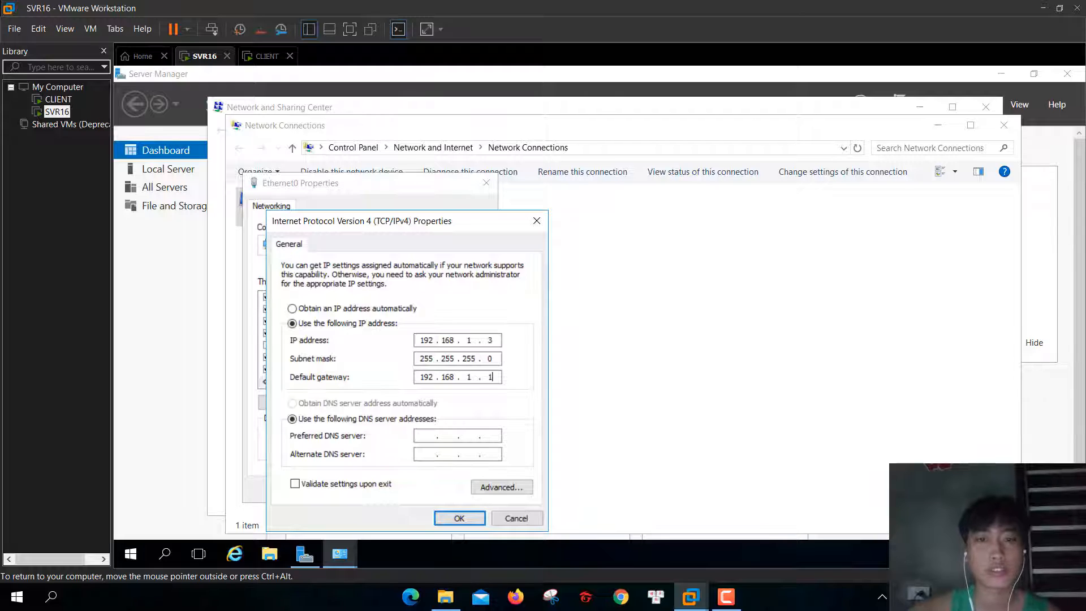
# - Set the preferred DNS server to 192.168.1.2, then save the Ethernet0 settings and close the network windows
pyautogui.write('192 . . .')
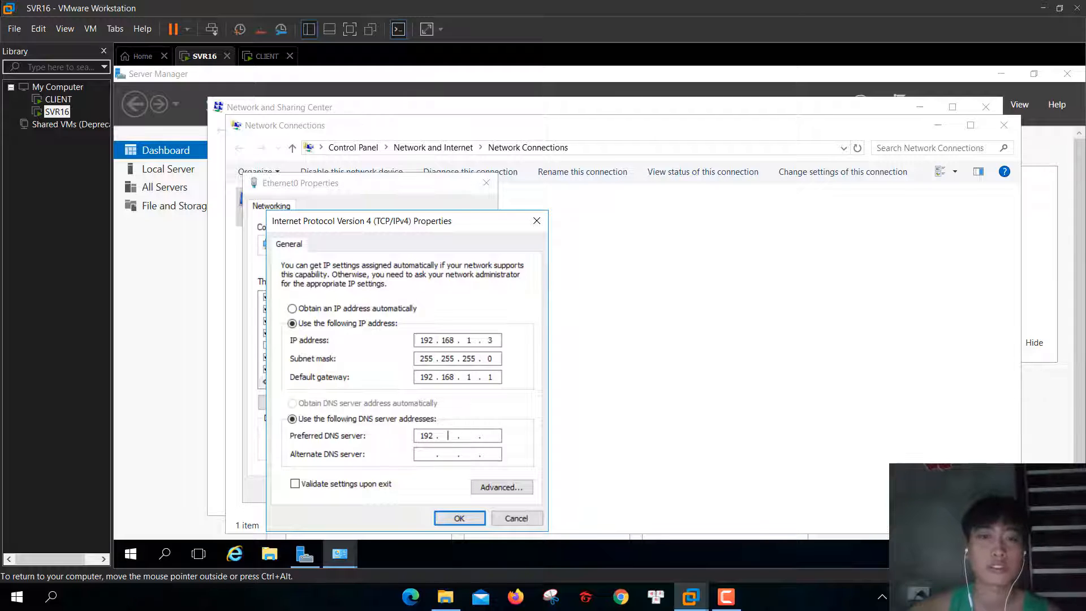
pyautogui.write('168')
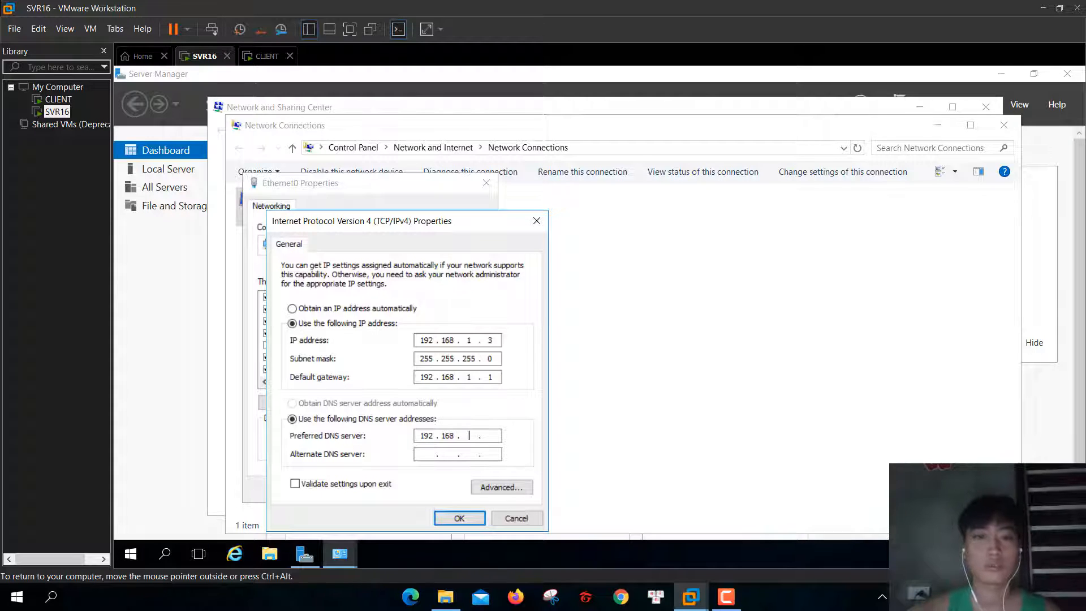
pyautogui.write('1.2')
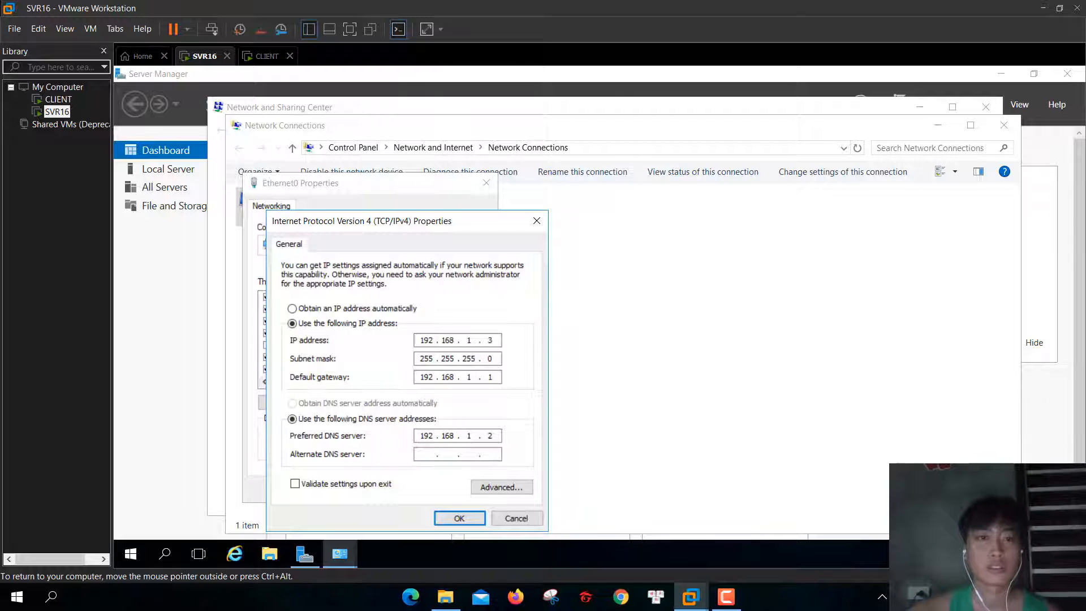
pyautogui.moveTo(407, 221); pyautogui.dragTo(486, 178)
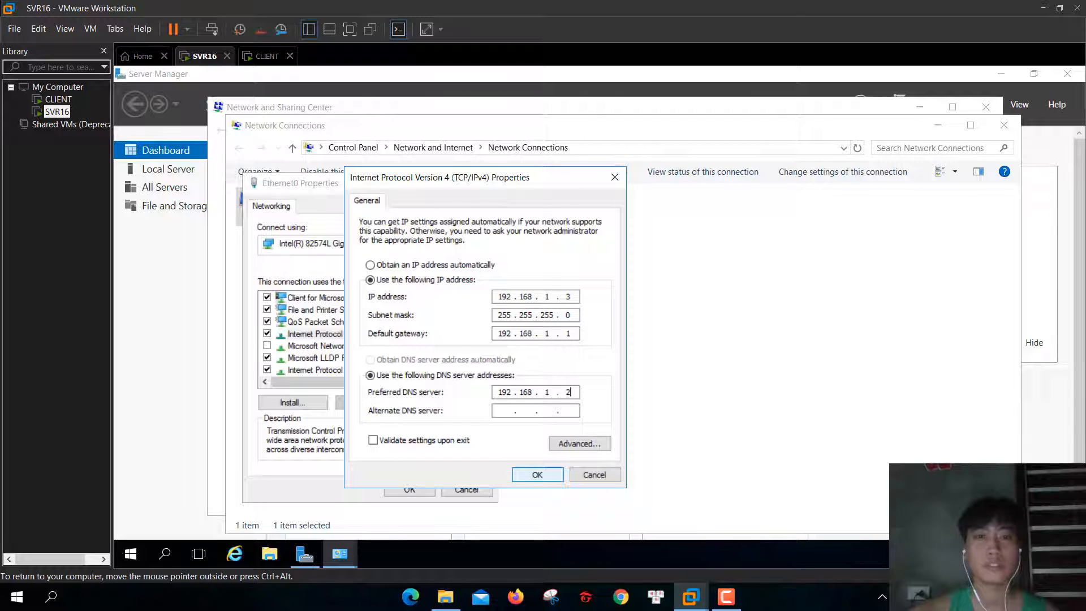
pyautogui.press('Return')
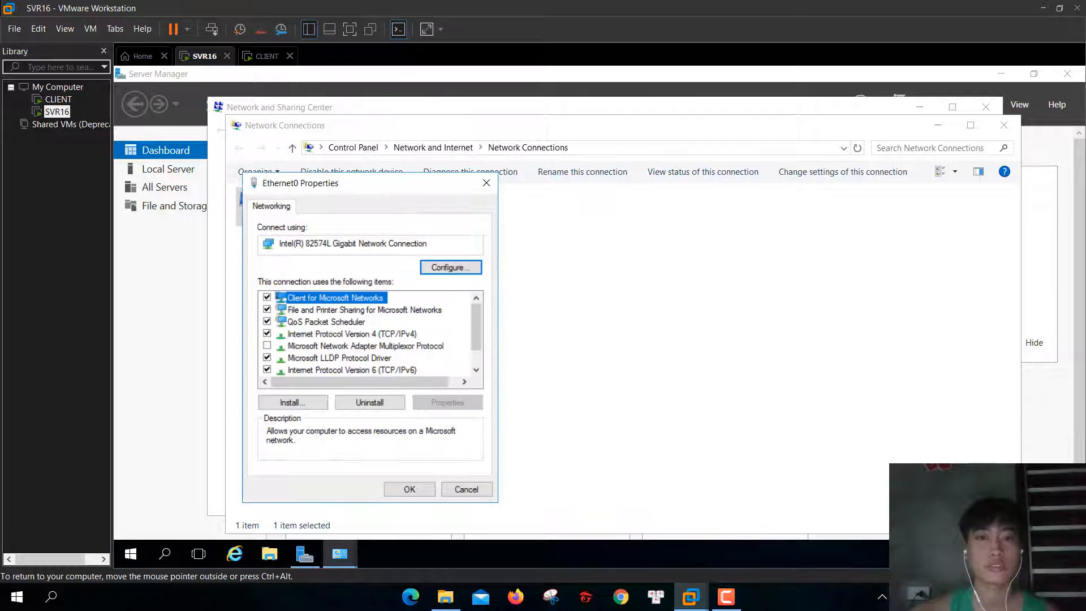
pyautogui.press('Return')
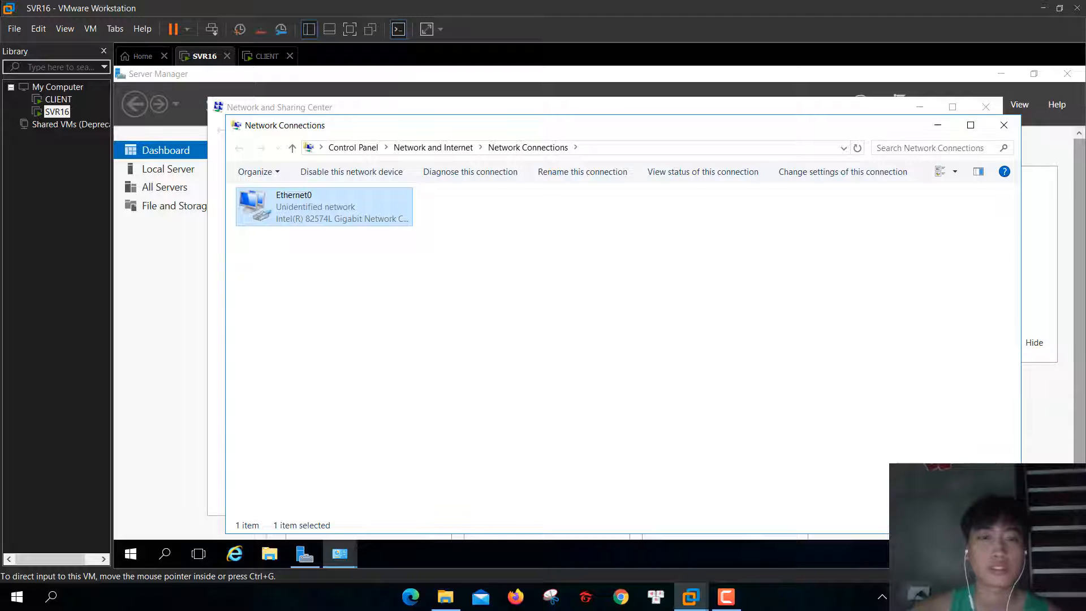
pyautogui.click(1004, 125)
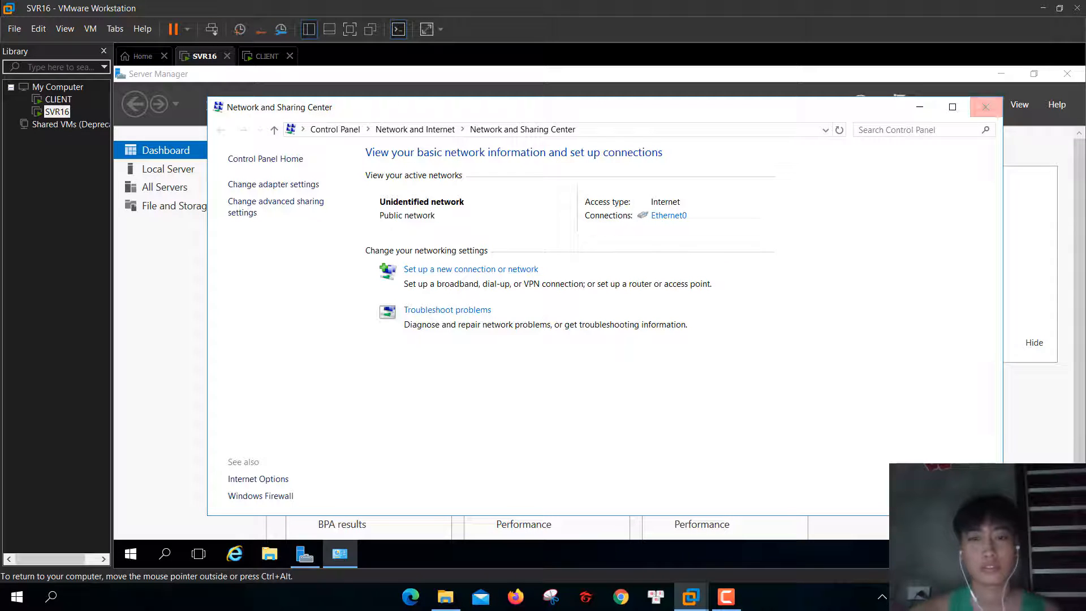
pyautogui.click(985, 106)
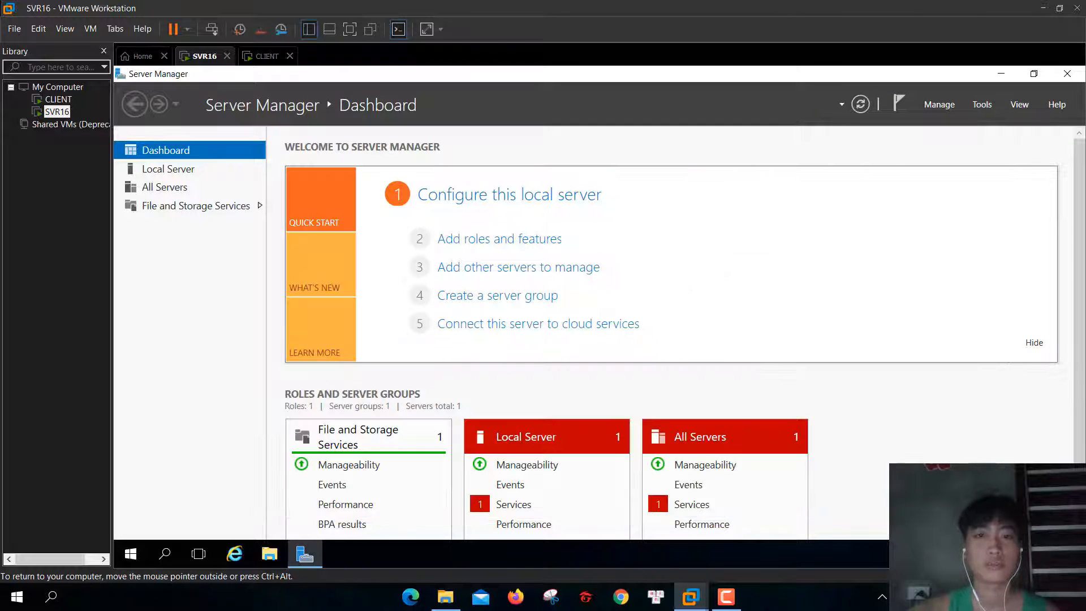
pyautogui.click(982, 104)
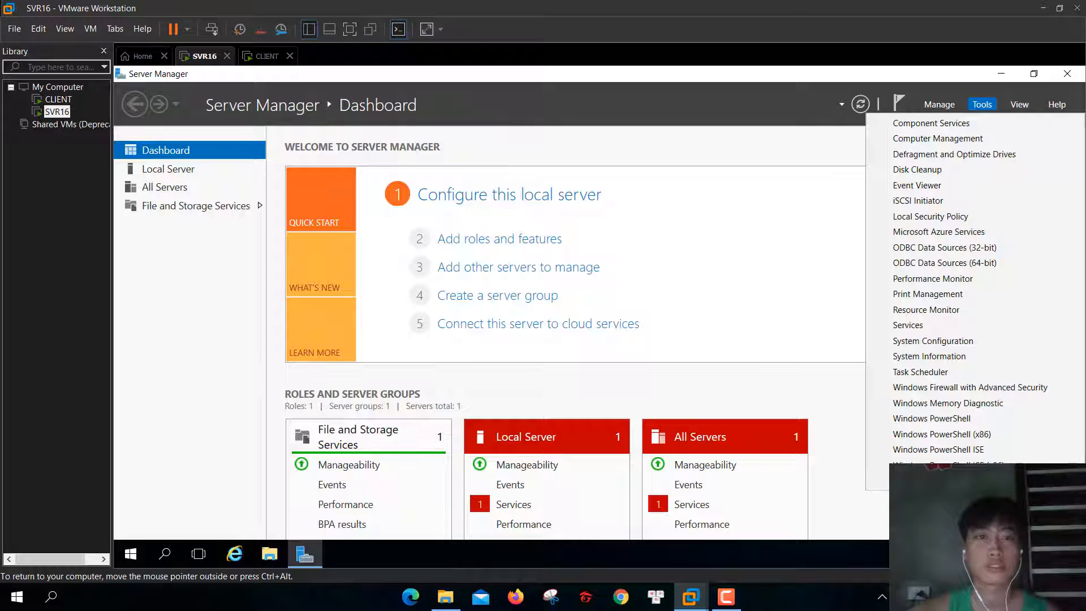
pyautogui.click(837, 148)
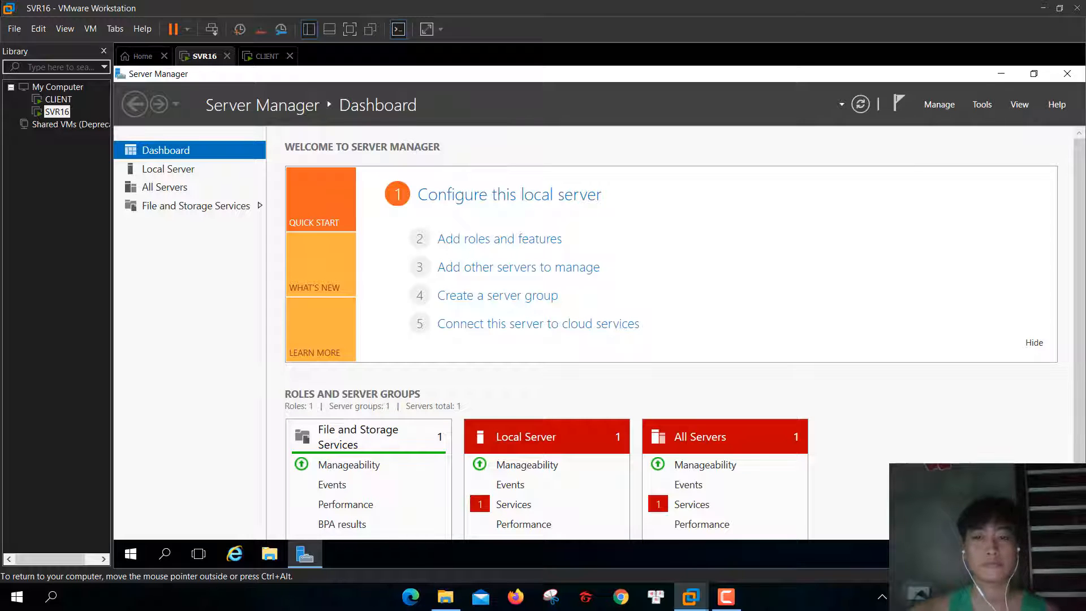
pyautogui.click(982, 104)
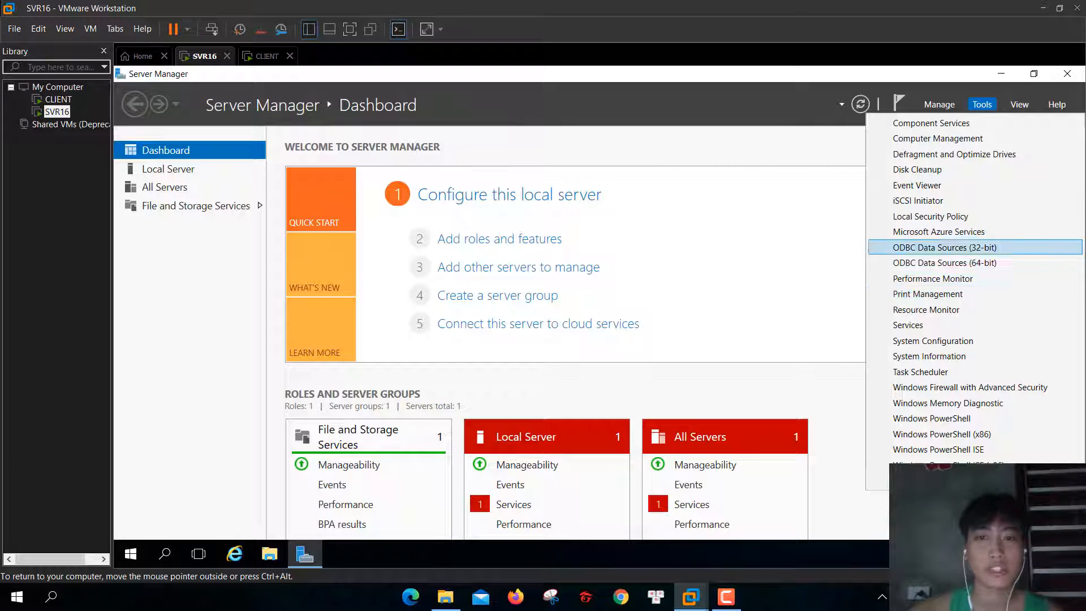
pyautogui.click(758, 272)
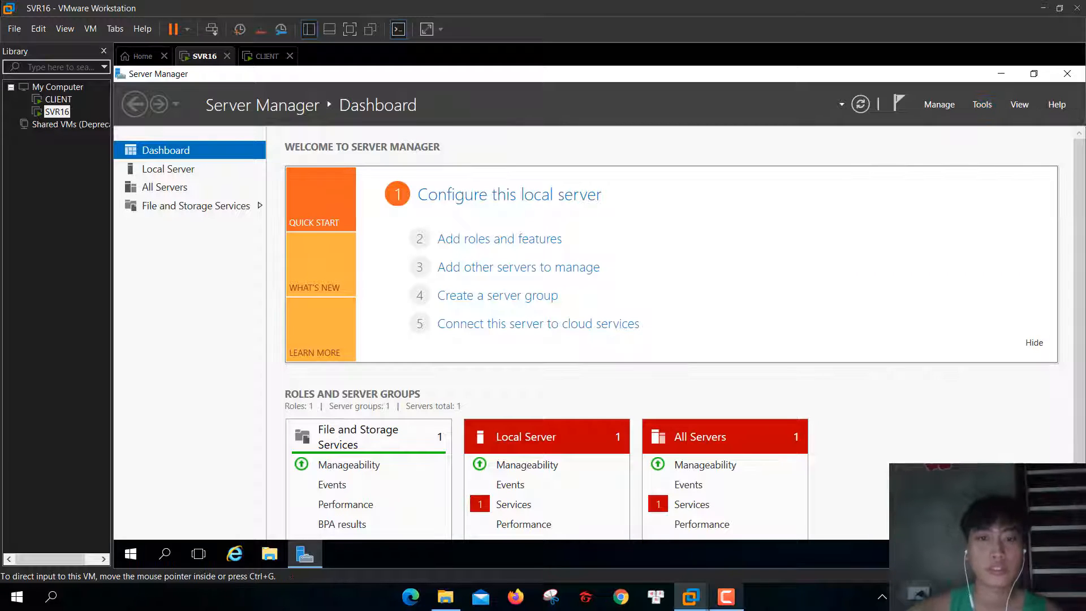
pyautogui.click(726, 597)
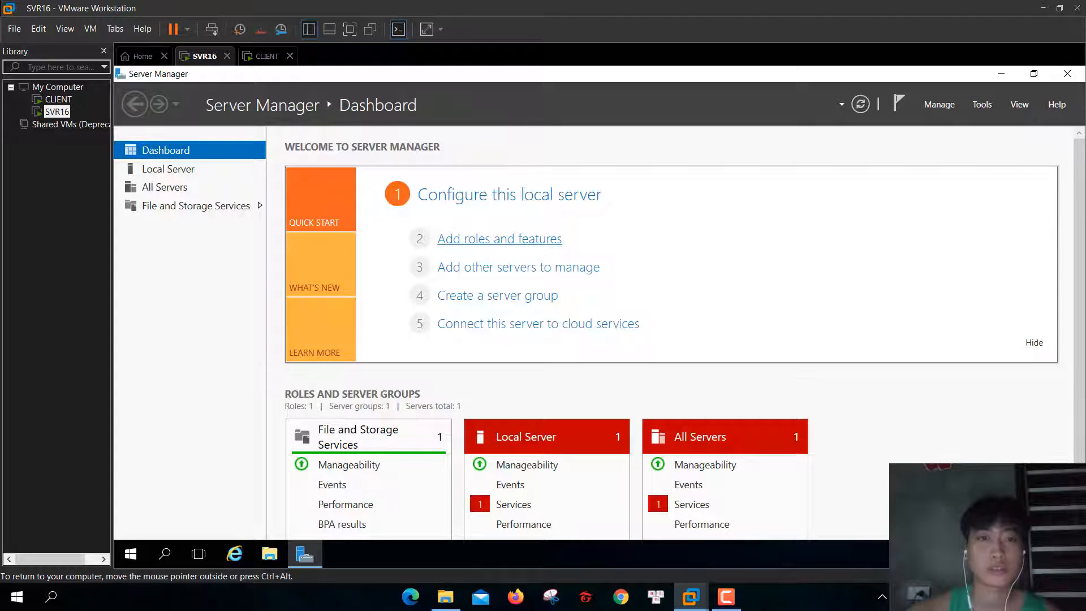
# - Start adding roles with a role-based installation on server SVR16 and select the DNS Server role
pyautogui.click(499, 239)
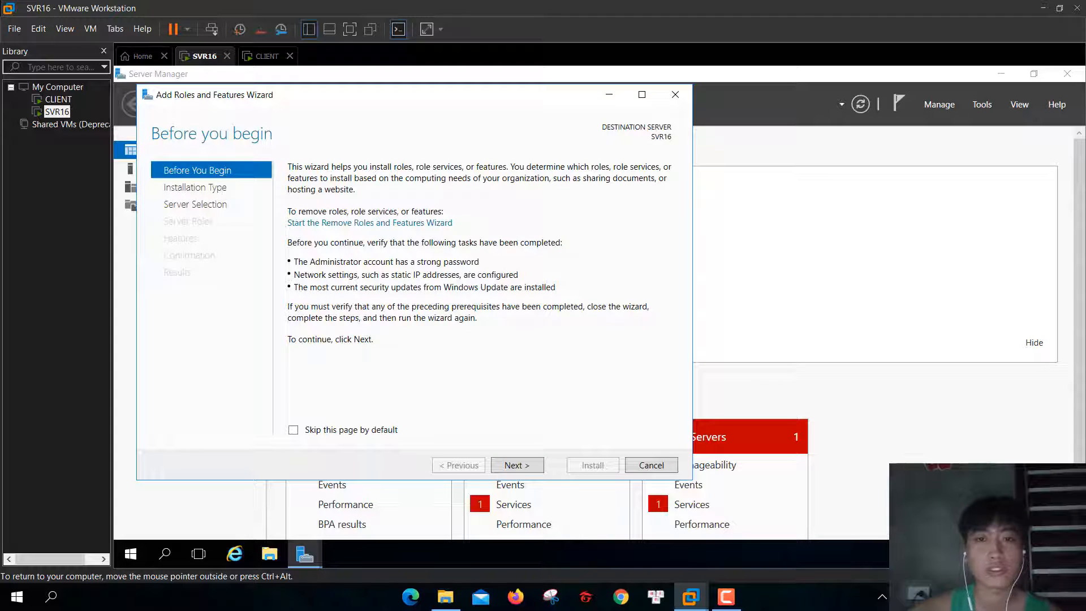
pyautogui.click(517, 465)
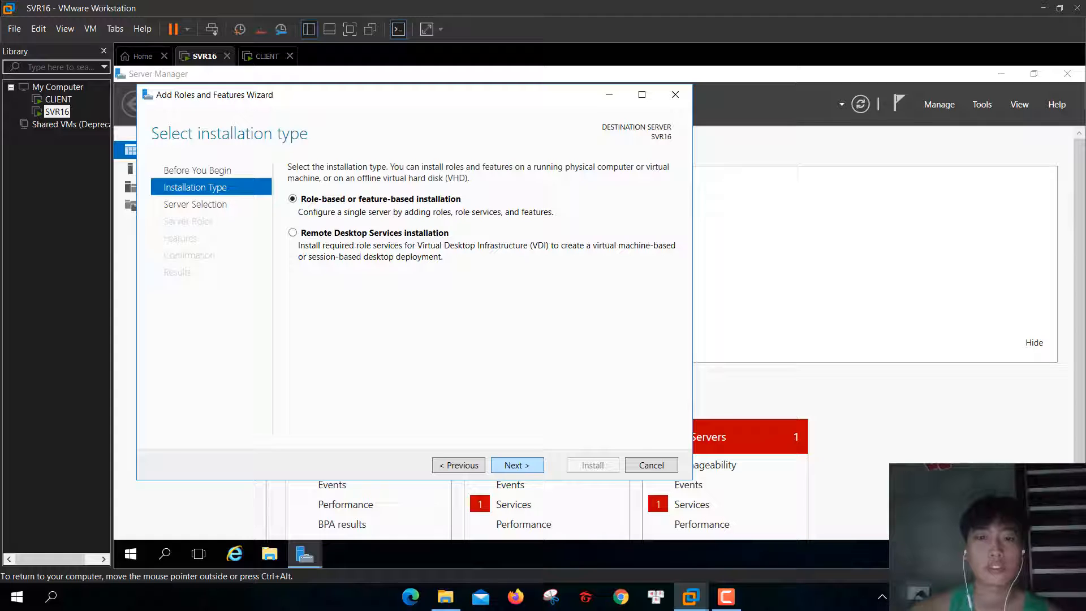
pyautogui.click(517, 465)
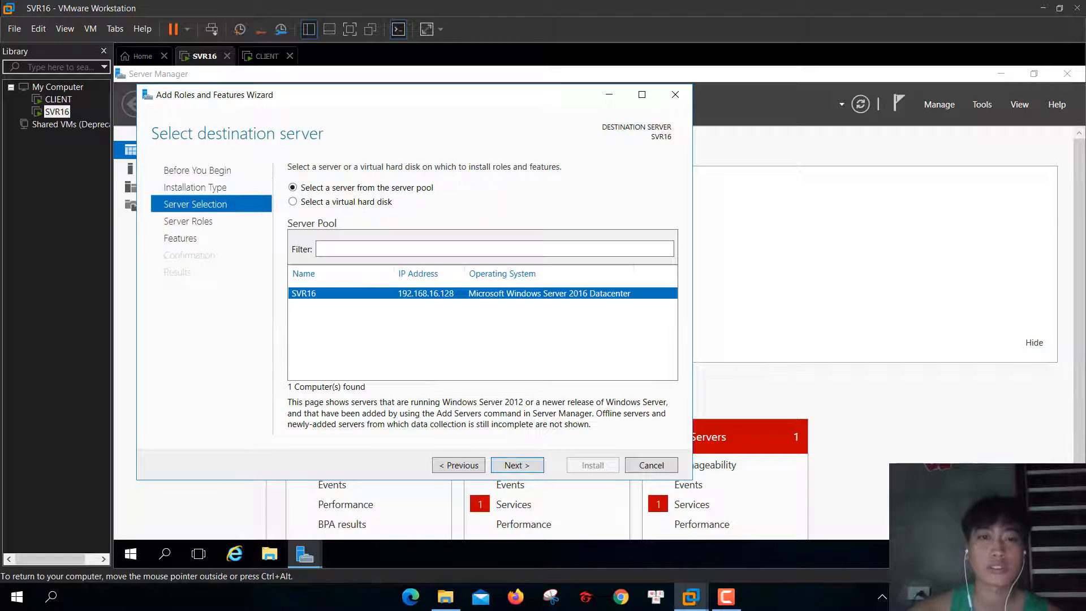
pyautogui.click(517, 465)
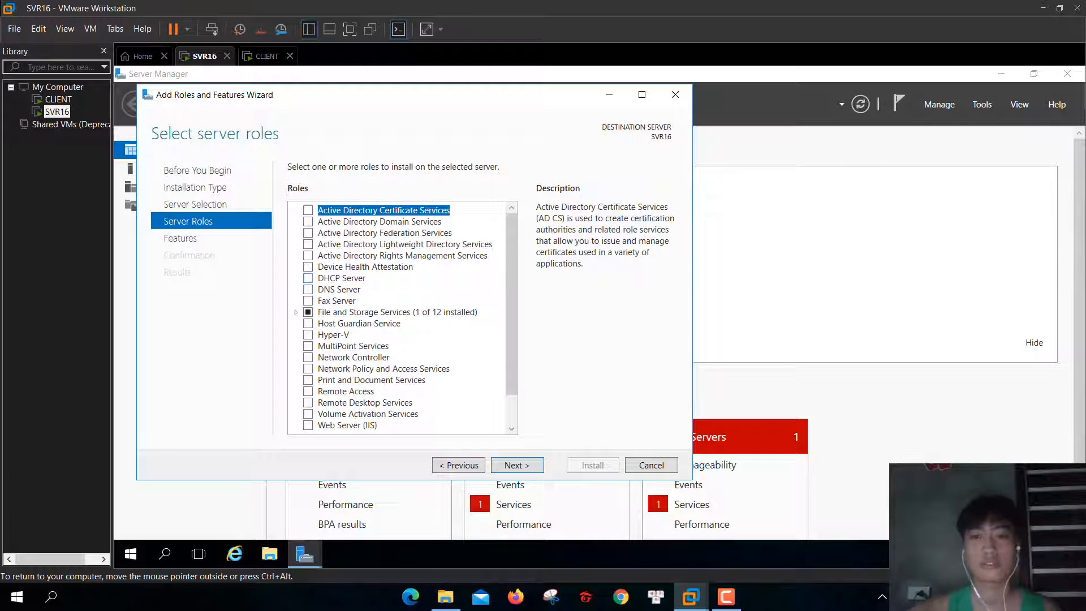
pyautogui.click(308, 290)
pyautogui.click(458, 401)
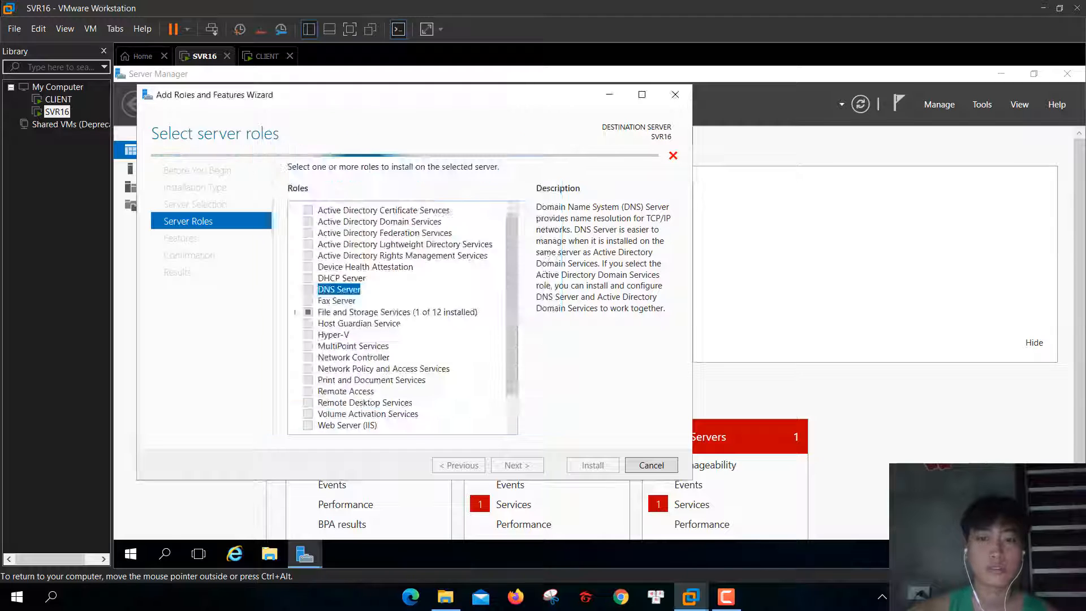
pyautogui.click(509, 393)
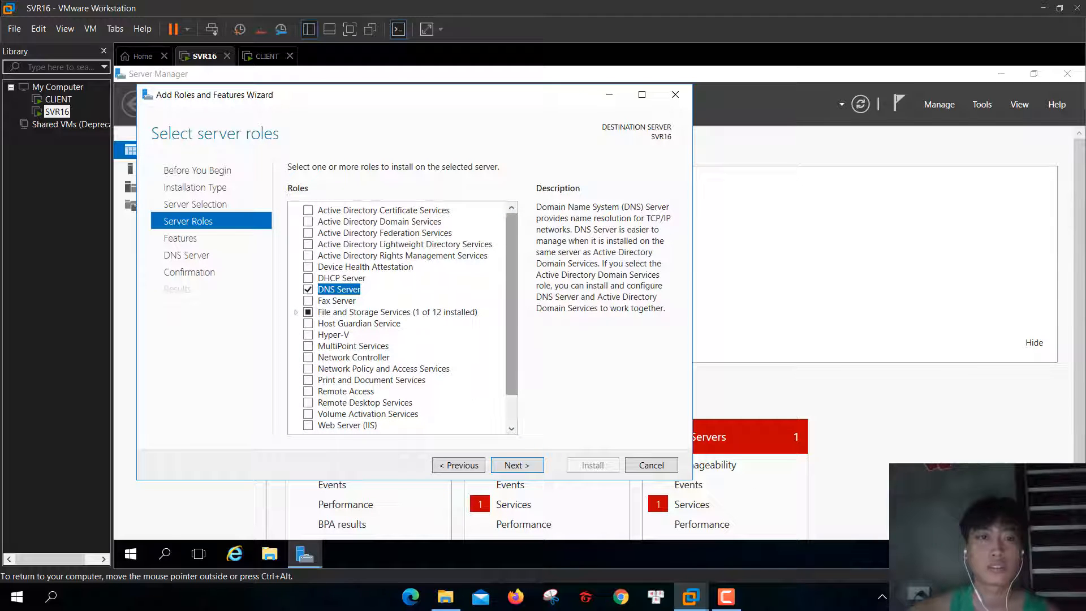
# - Install the DNS Server role with the default features and close the wizard when the installation finishes
pyautogui.click(517, 465)
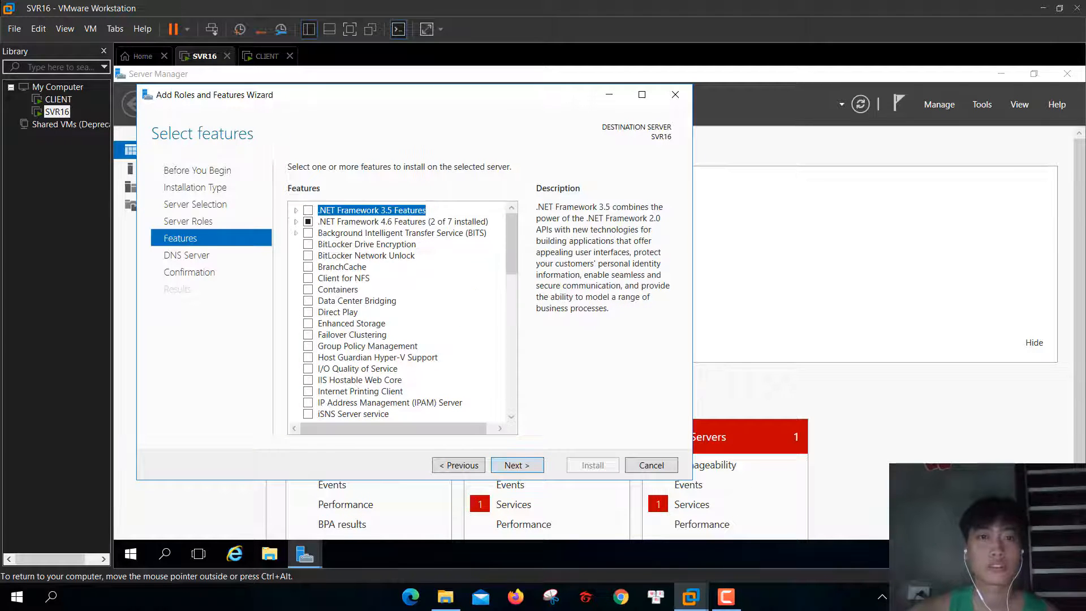
pyautogui.click(517, 465)
pyautogui.click(517, 465)
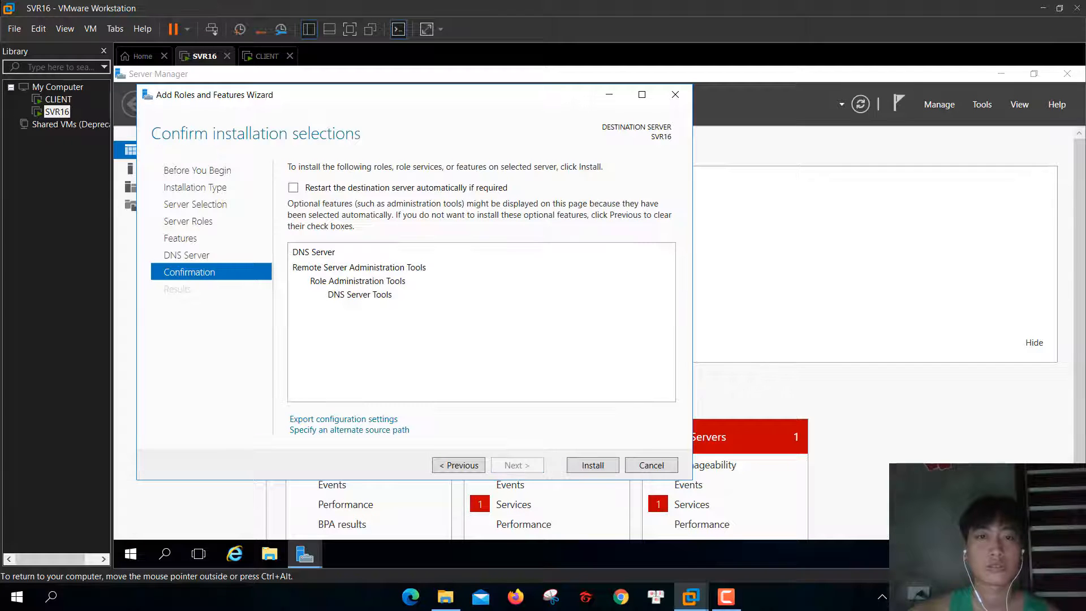
pyautogui.click(593, 465)
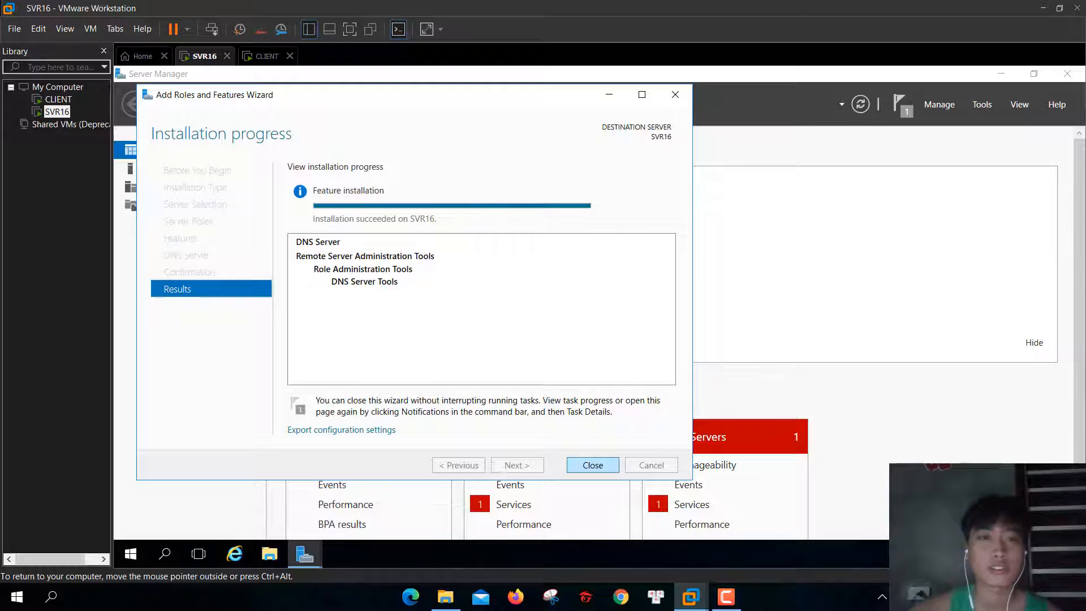
pyautogui.click(593, 465)
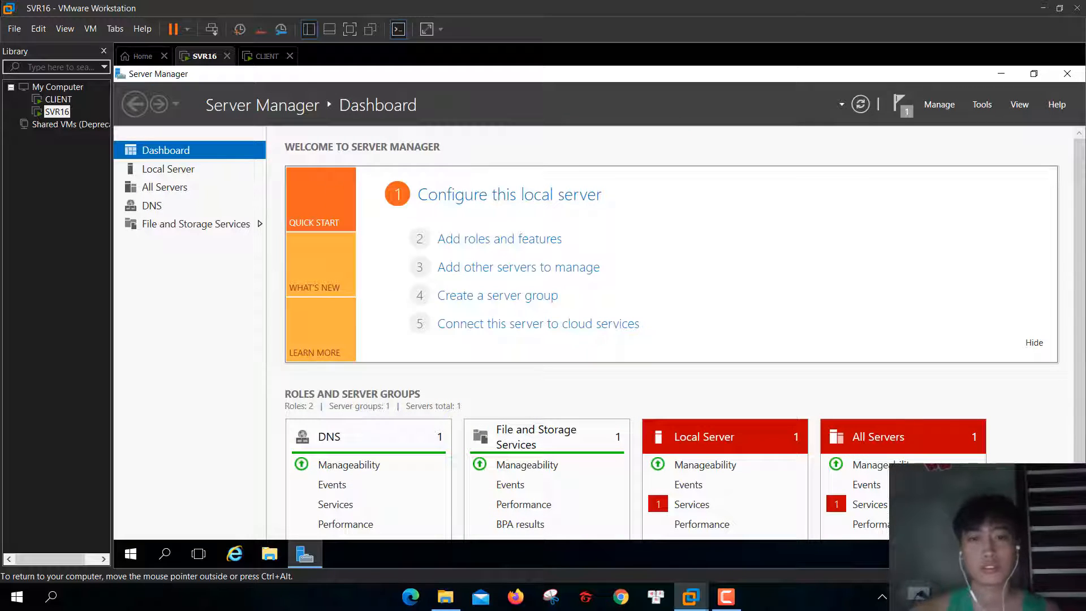
# - Open DNS Manager and expand the SVR16 server to list its lookup zones
pyautogui.click(982, 104)
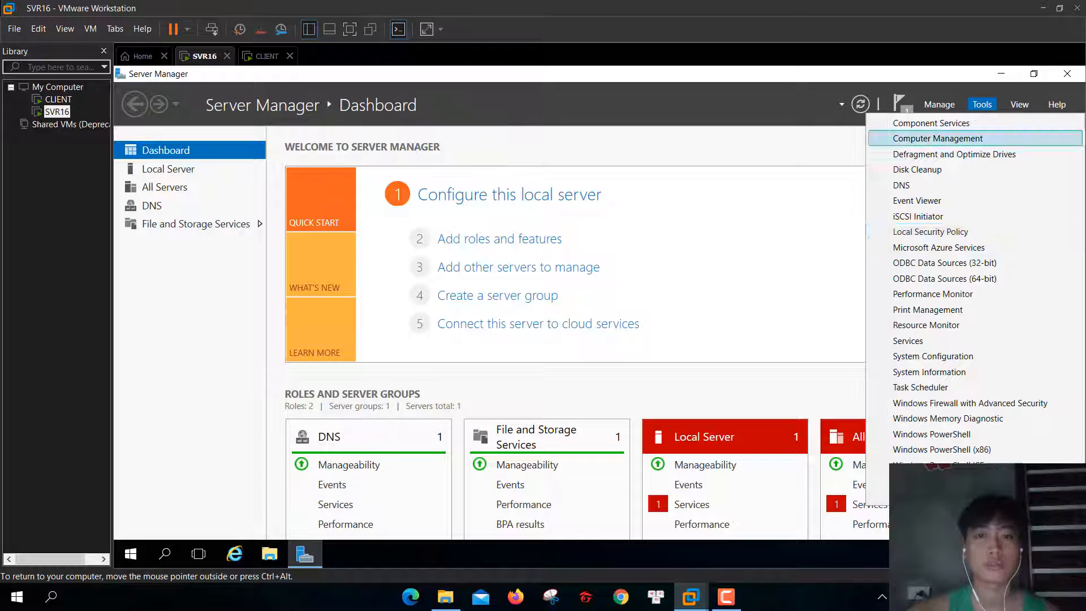
pyautogui.click(902, 185)
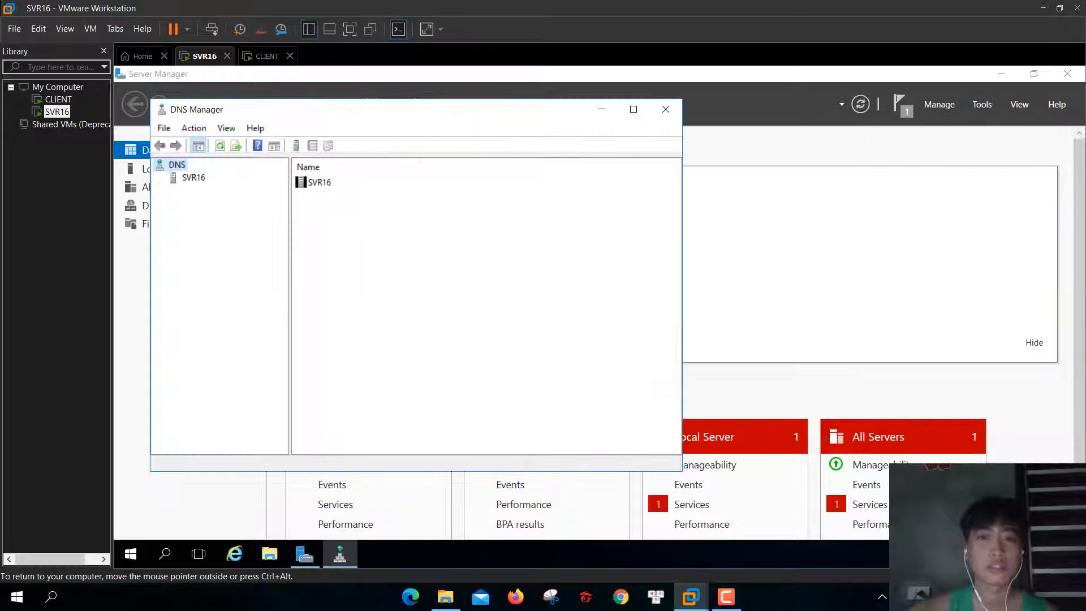
pyautogui.moveTo(512, 116); pyautogui.dragTo(618, 131)
pyautogui.doubleClick(295, 186)
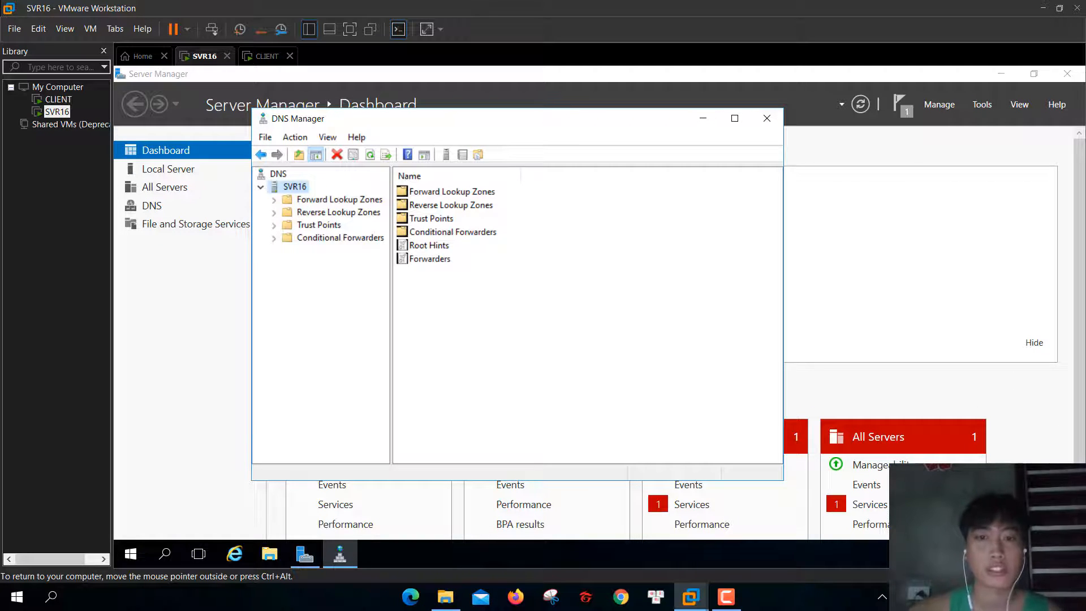
# - Open the server's network adapter list through Control Panel's Network and Sharing Center
pyautogui.click(338, 212)
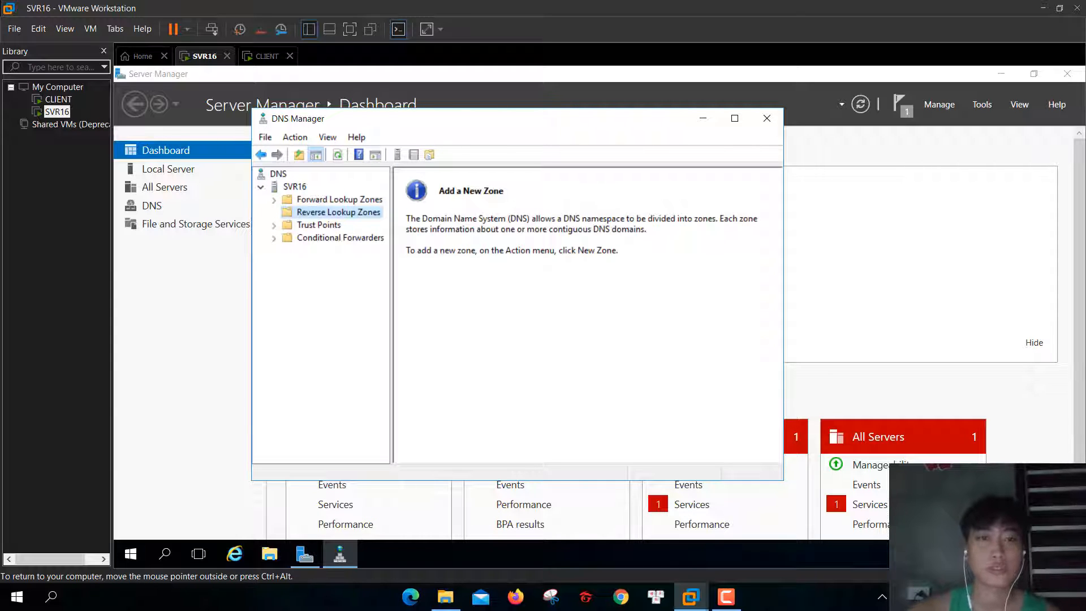
pyautogui.click(130, 553)
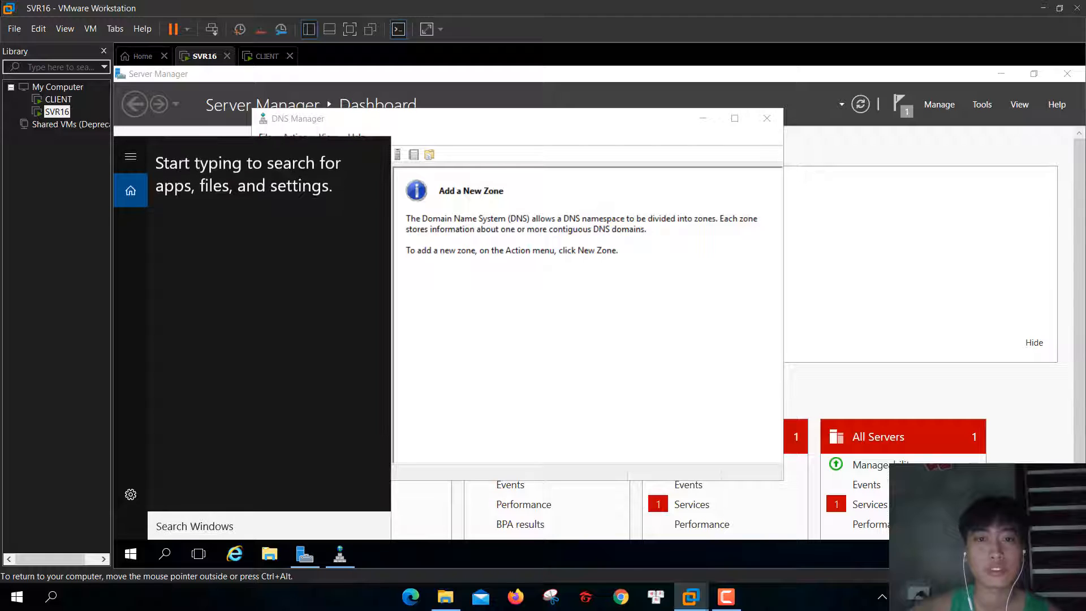
pyautogui.write('c')
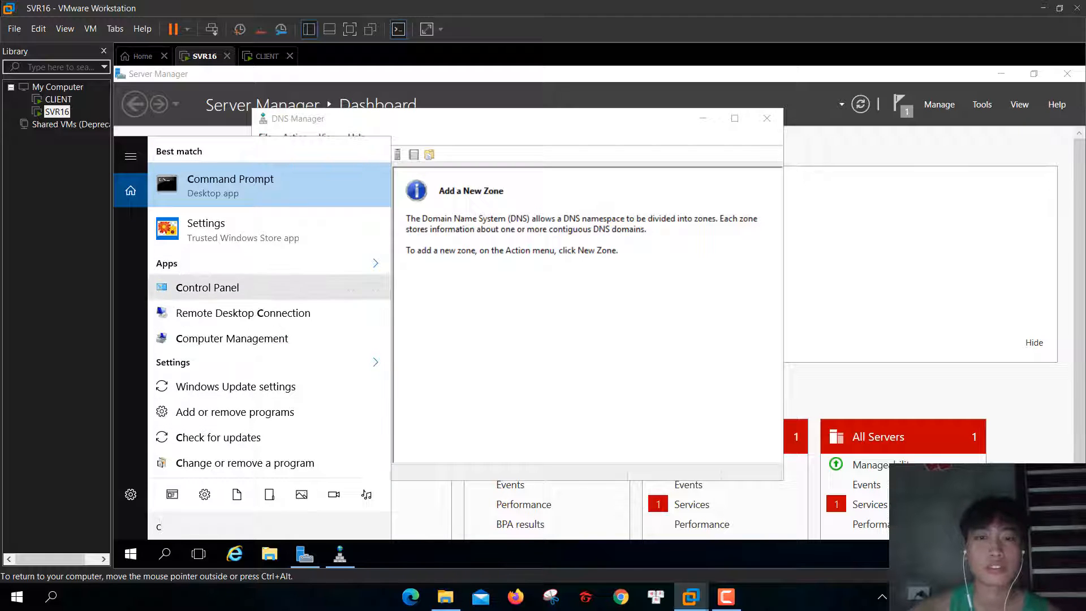
pyautogui.click(208, 287)
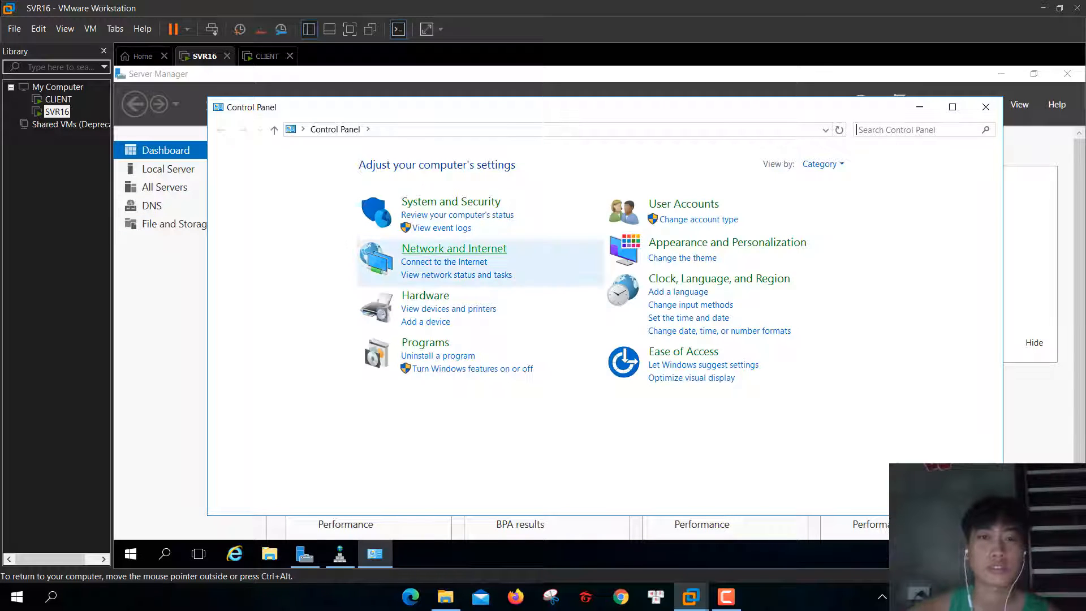
pyautogui.click(454, 249)
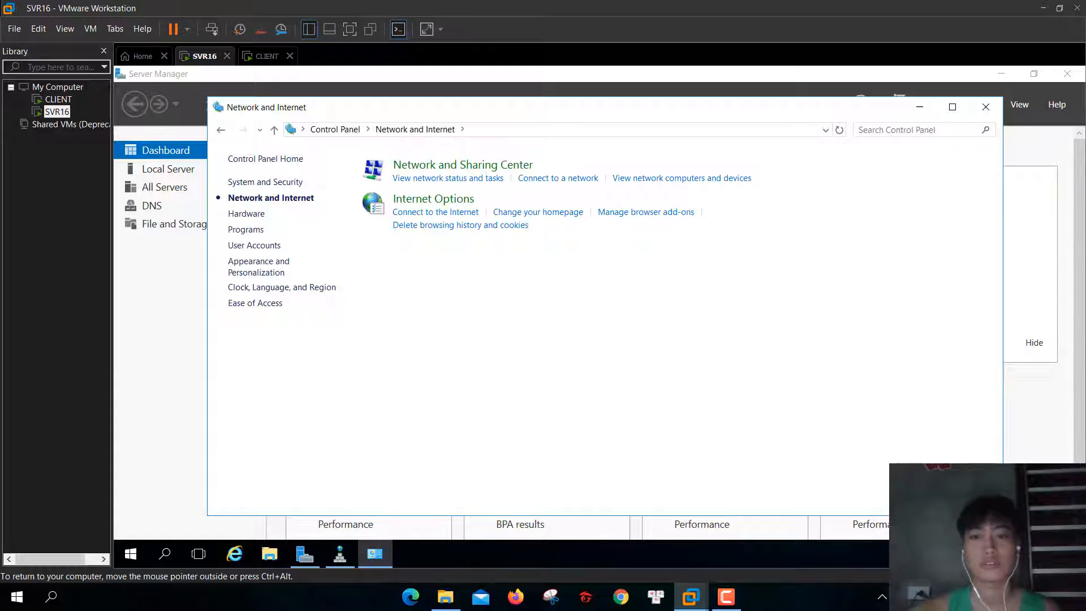
pyautogui.click(463, 165)
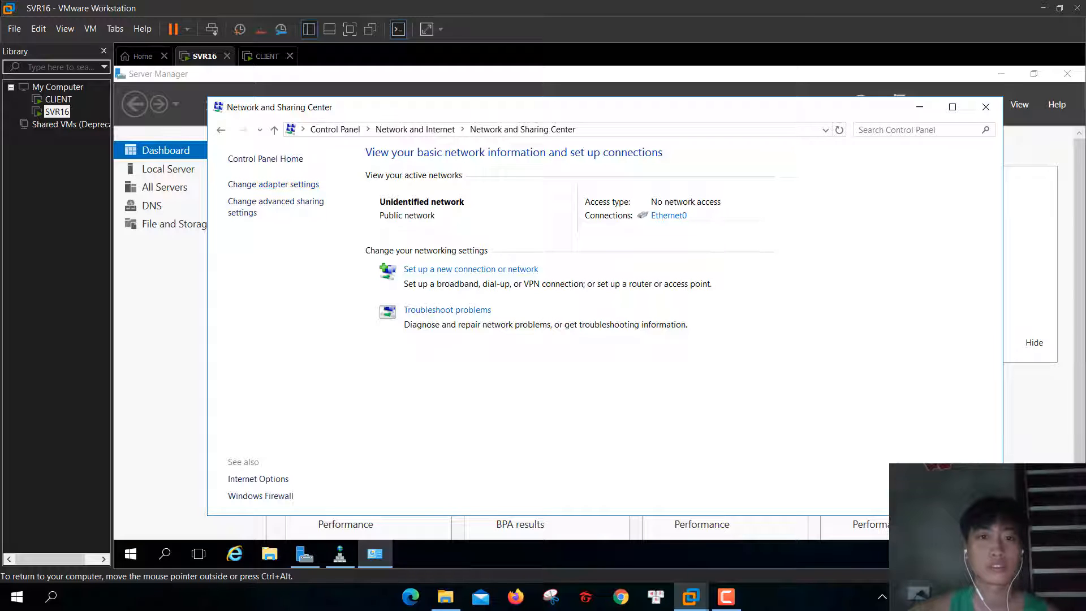
pyautogui.click(273, 184)
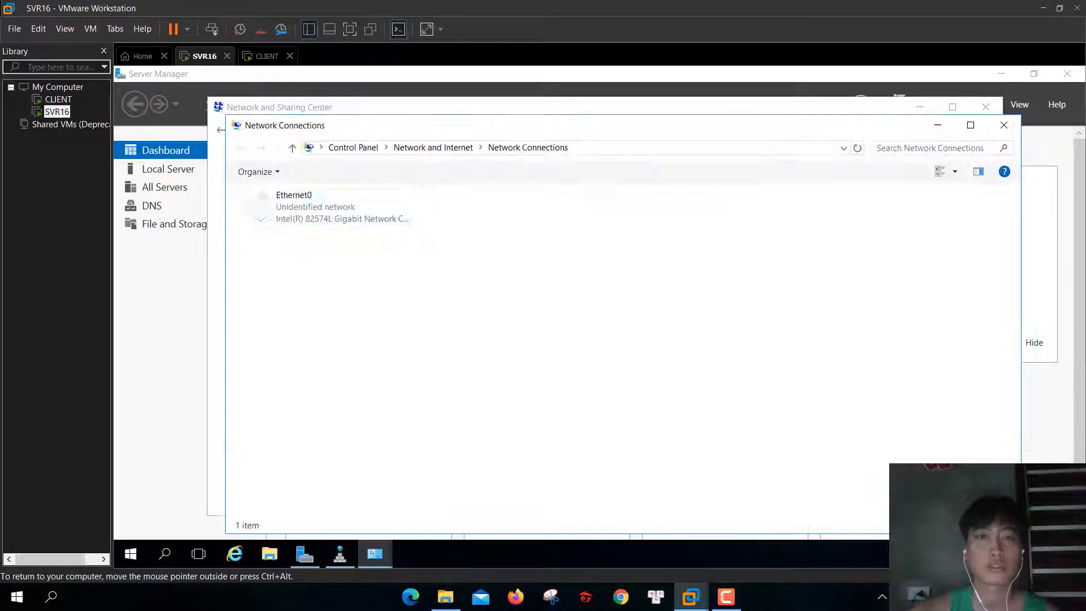
# - Change the IPv4 address of Ethernet0 to 192.168.1.2, save the adapter settings and close the network windows
pyautogui.rightClick(349, 208)
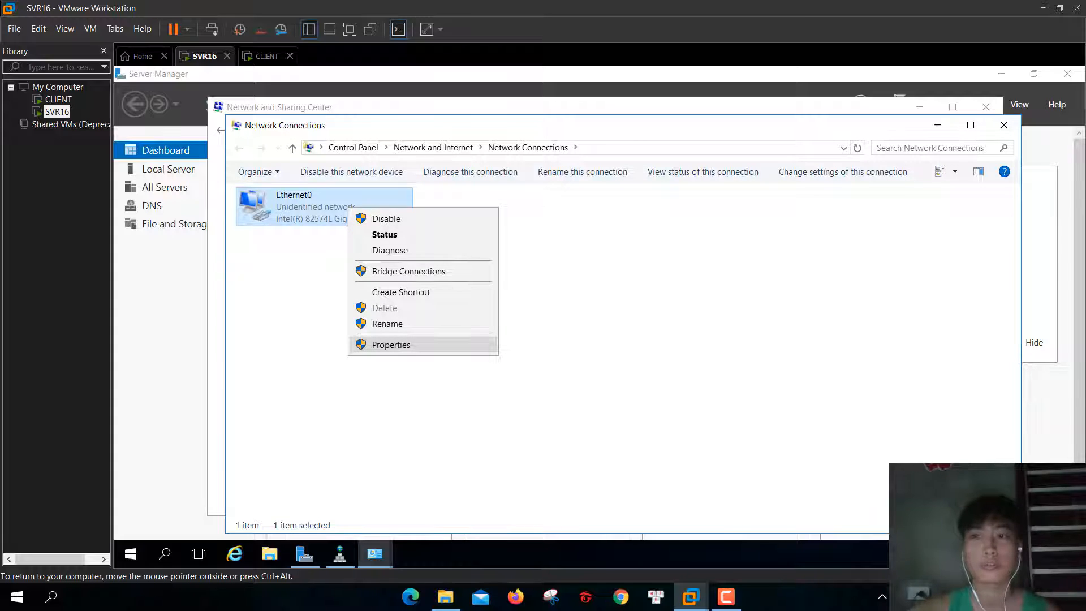
pyautogui.click(391, 344)
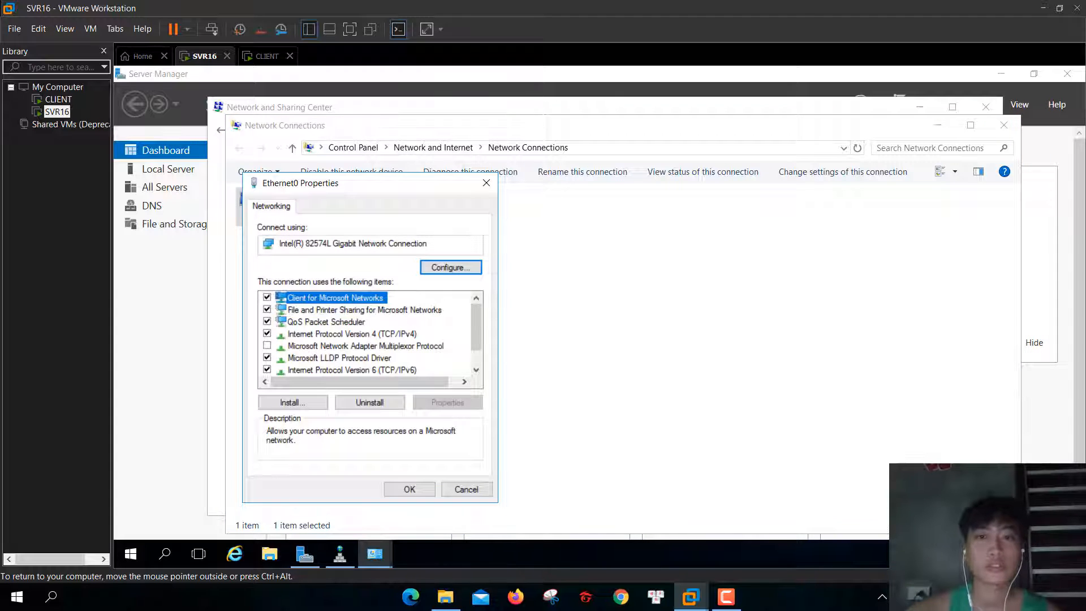
pyautogui.doubleClick(352, 334)
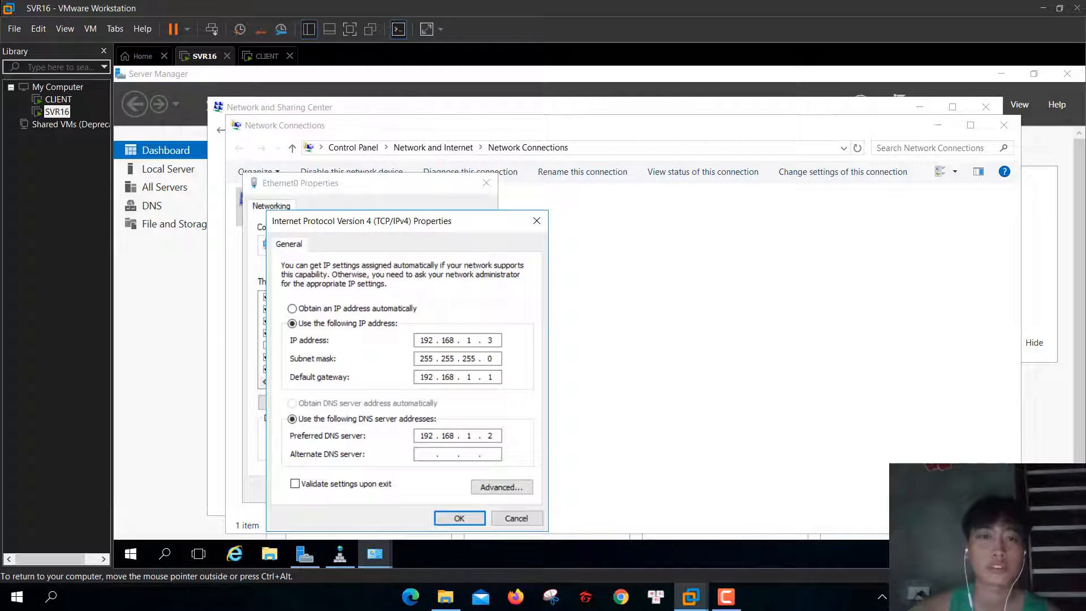
pyautogui.press('BackSpace')
pyautogui.write('2')
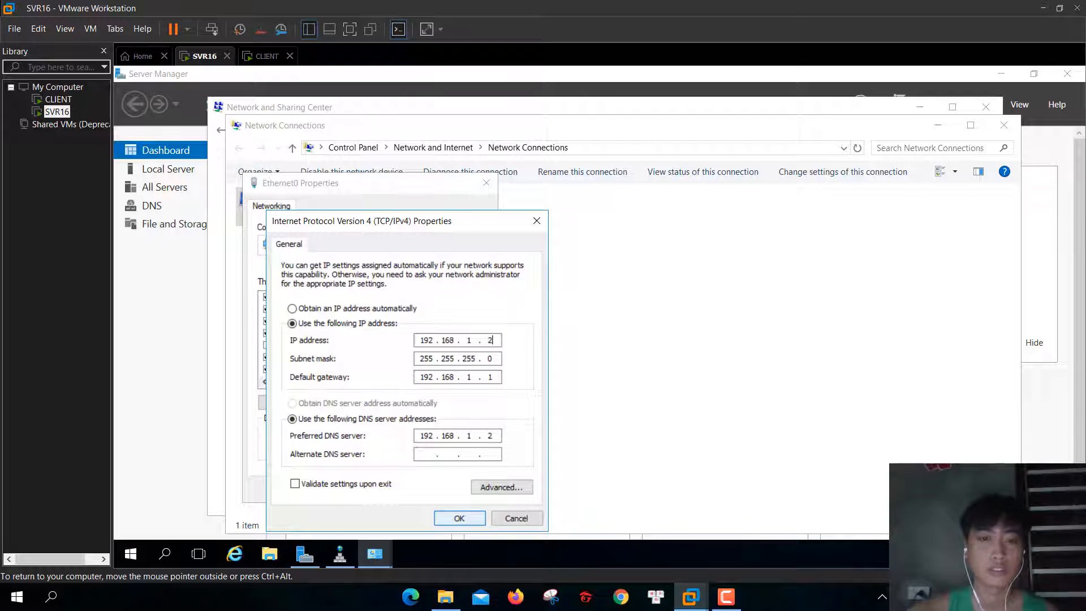
pyautogui.click(460, 519)
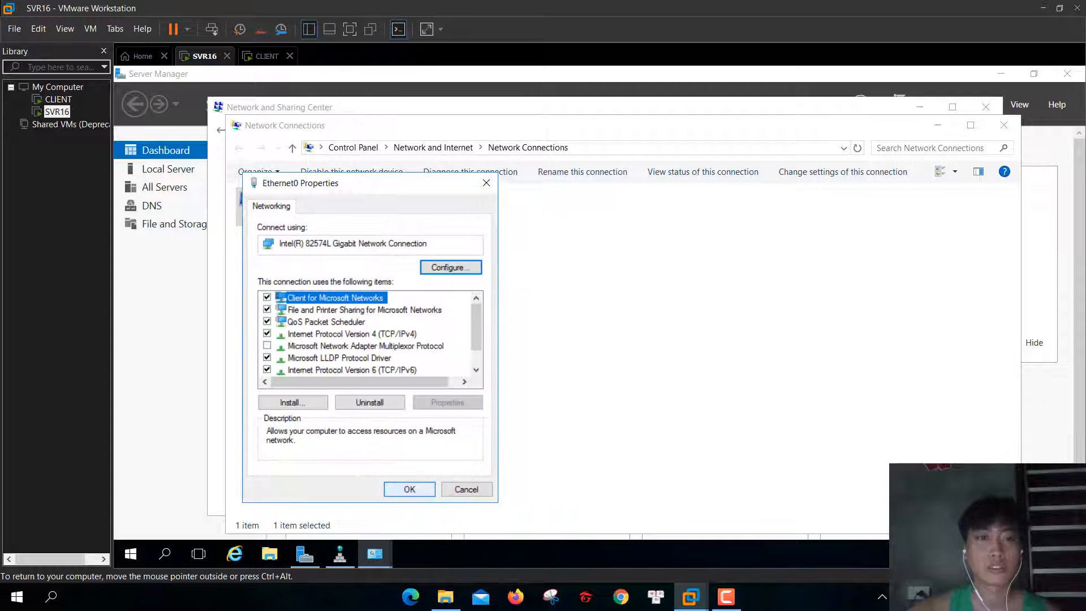
pyautogui.click(409, 489)
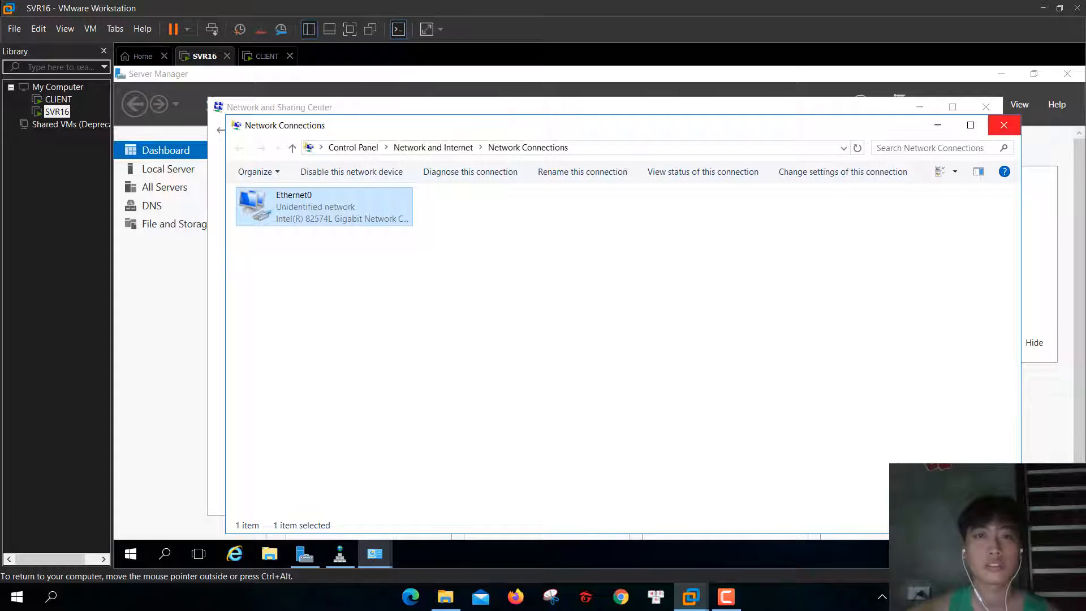
pyautogui.click(1004, 125)
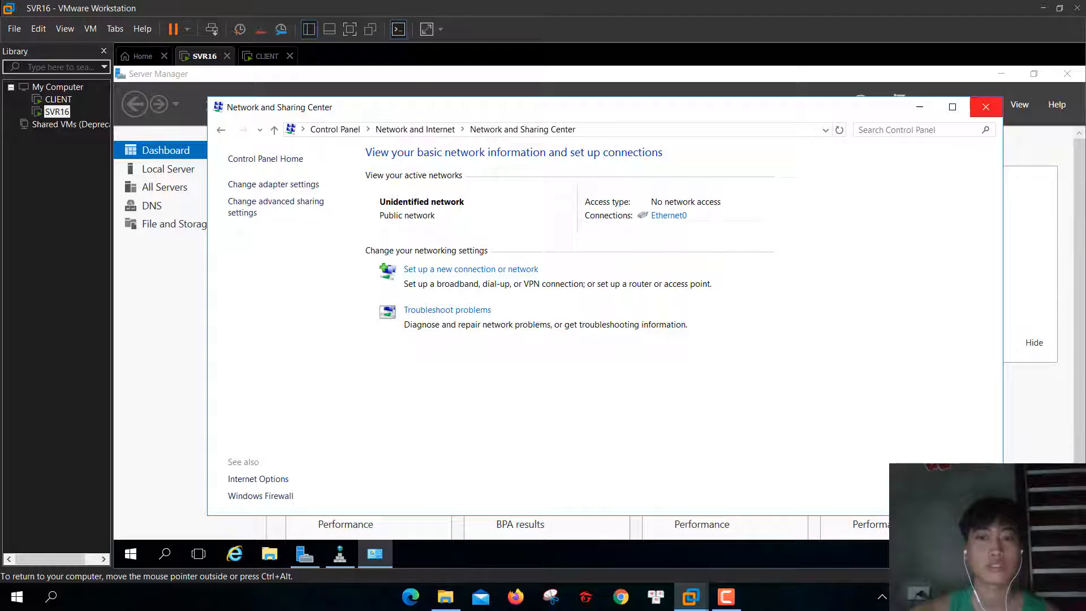
pyautogui.click(986, 107)
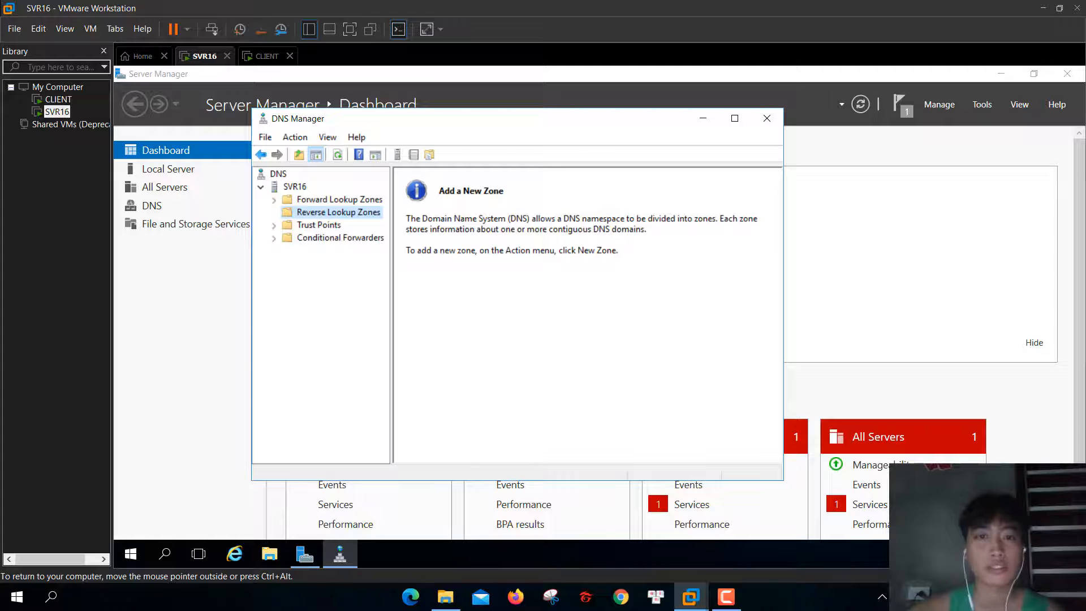
# - Start a new zone under Forward Lookup Zones and choose Primary zone as its type
pyautogui.click(340, 199)
pyautogui.rightClick(362, 199)
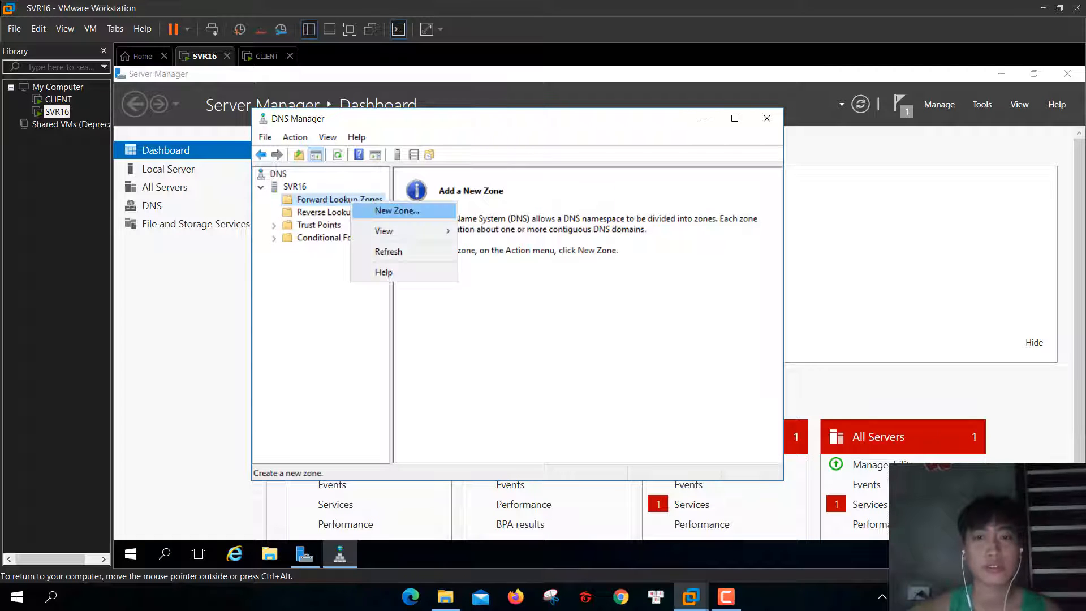
pyautogui.click(393, 209)
pyautogui.click(520, 381)
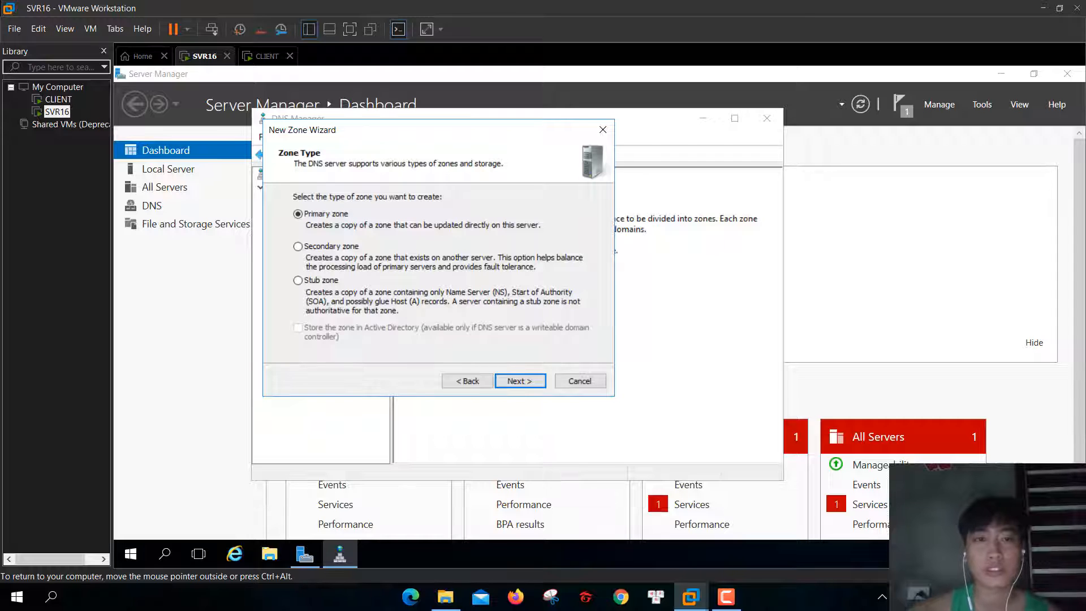
pyautogui.press('Return')
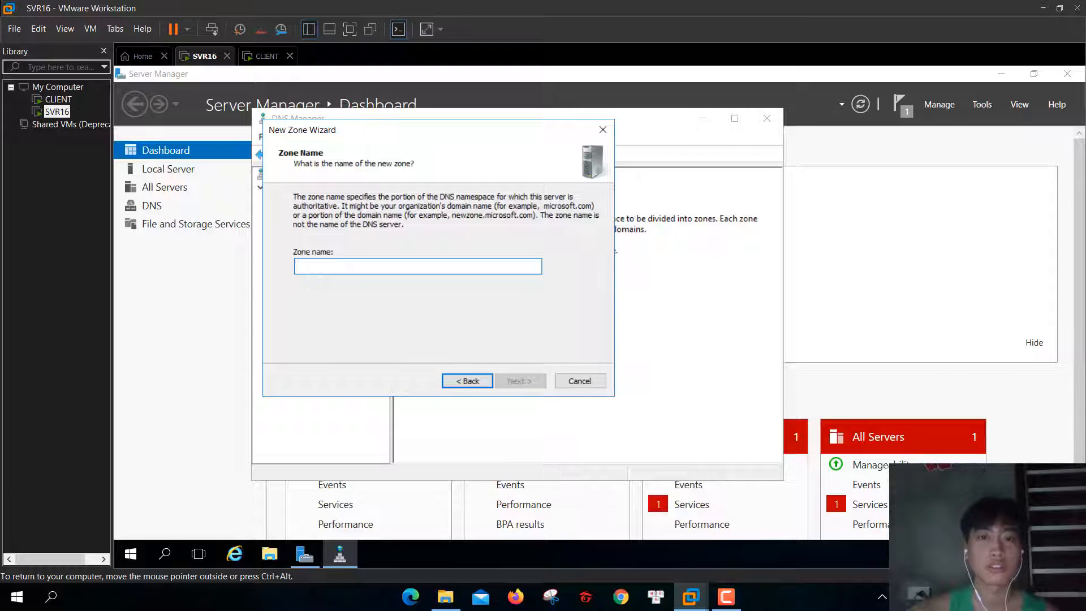
# - Name the zone taidang.com, create the zone file taidang.com.dns, allow both nonsecure and secure dynamic updates, and finish the wizard
pyautogui.write('ta')
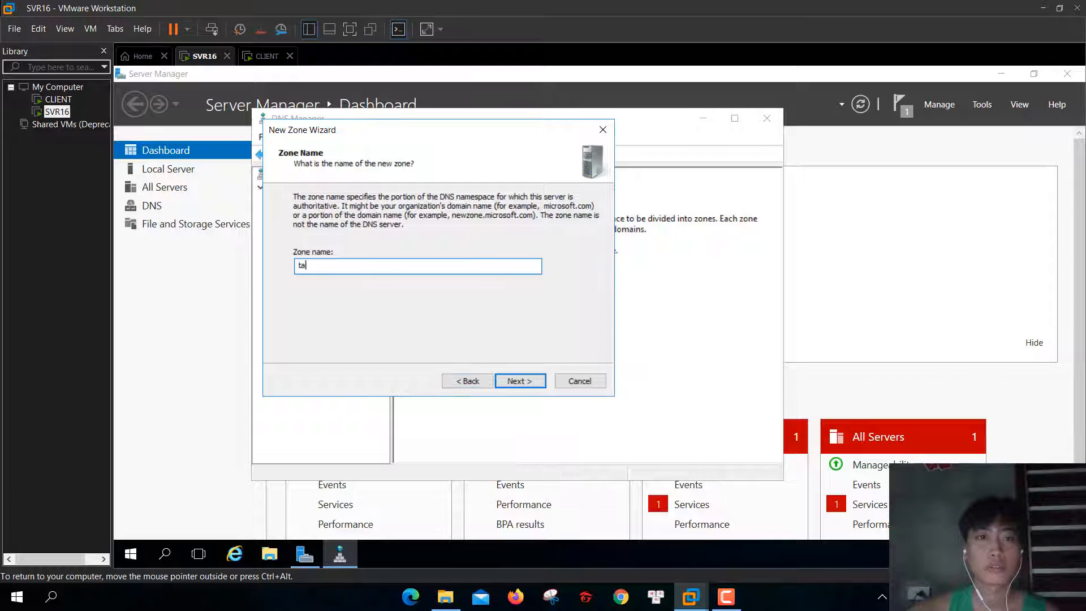
pyautogui.write('idang.')
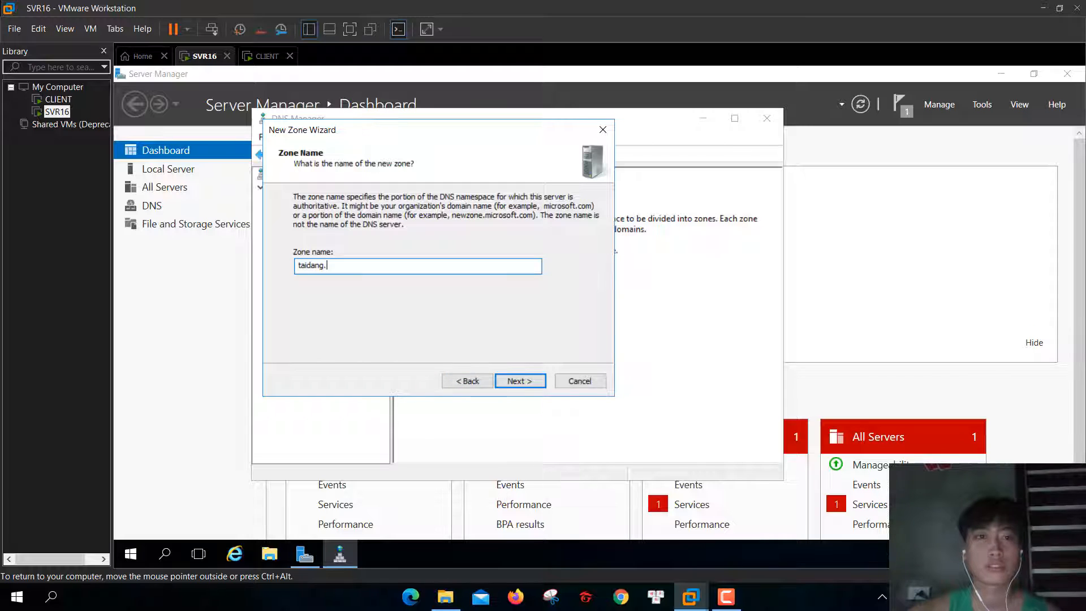
pyautogui.write('com')
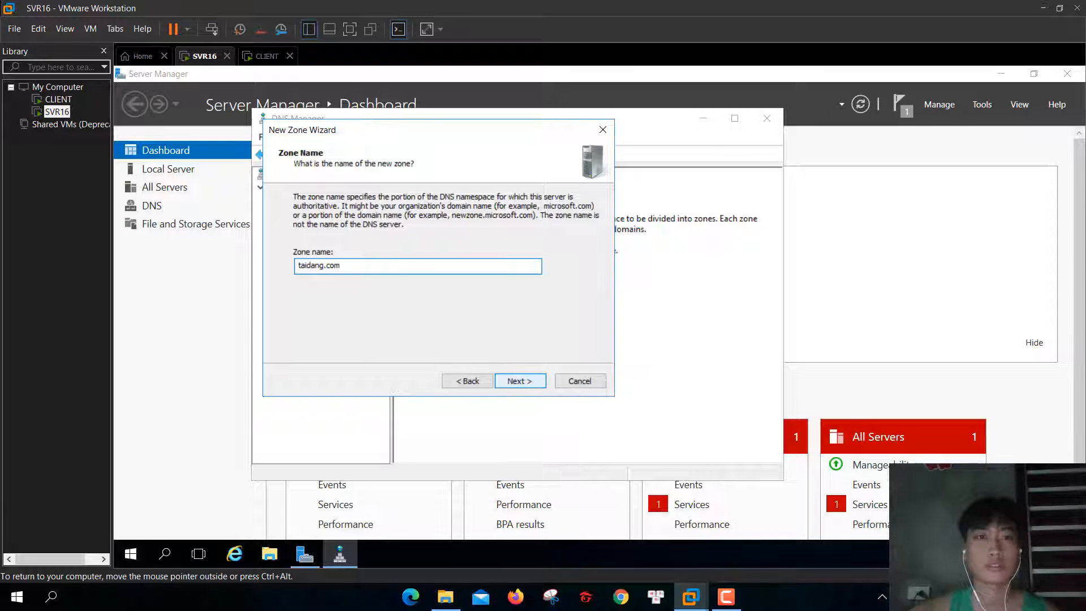
pyautogui.press('Return')
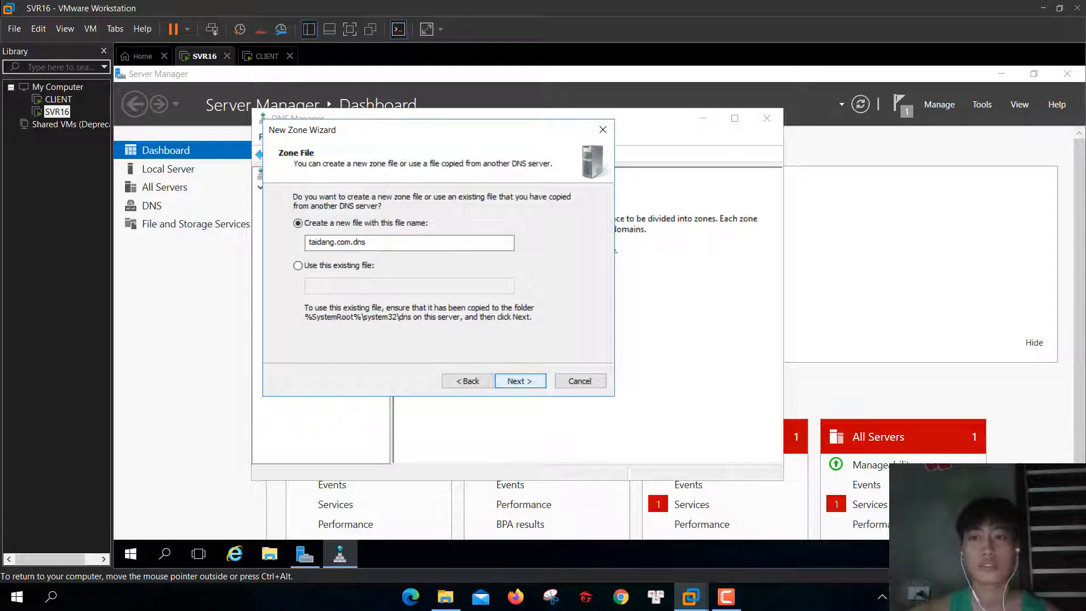
pyautogui.press('Return')
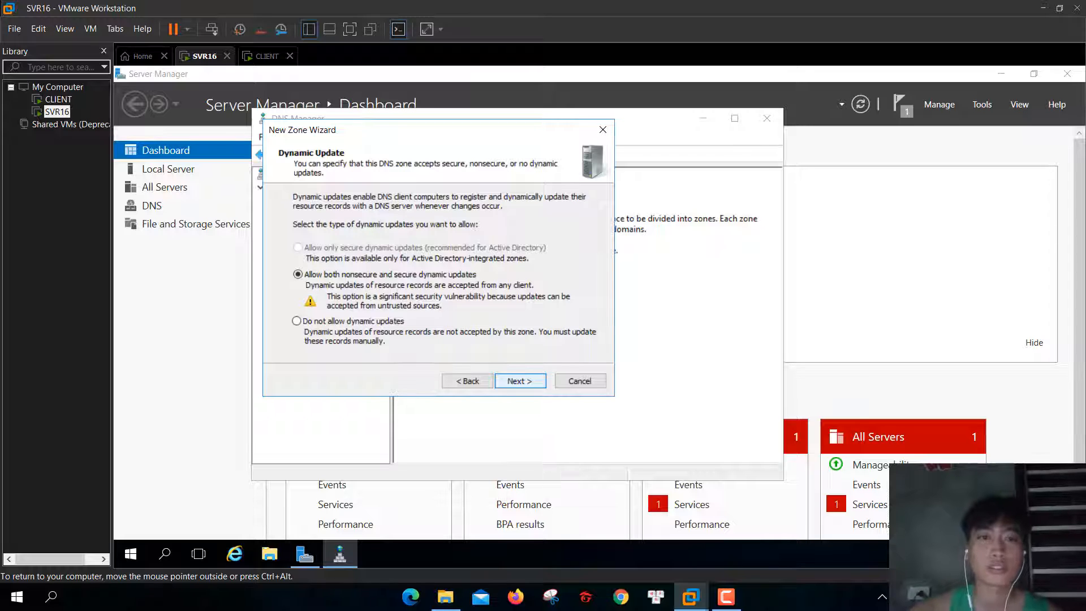
pyautogui.press('Return')
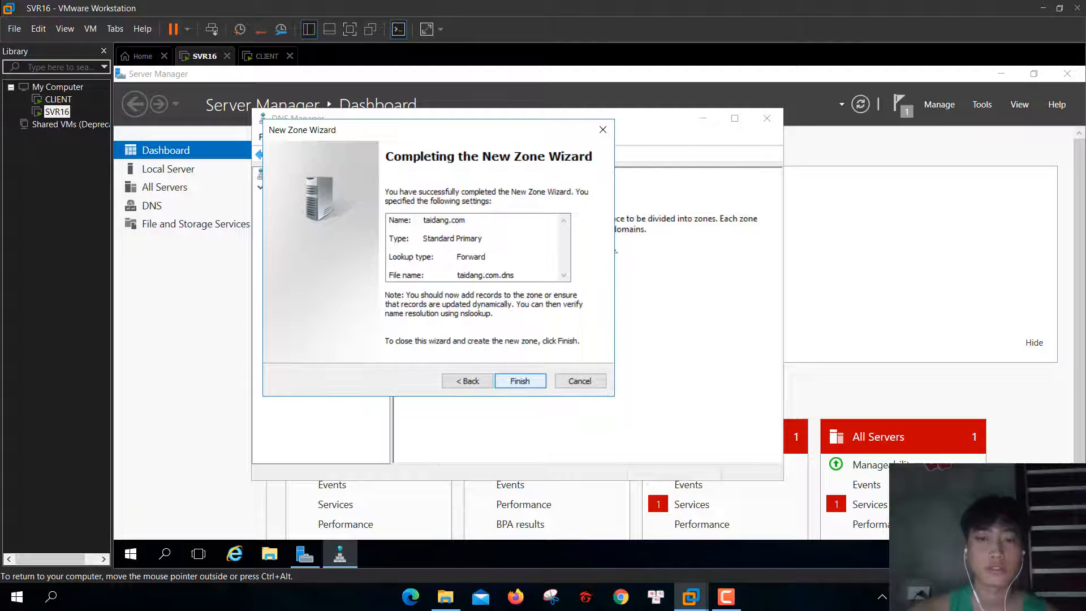
pyautogui.press('Return')
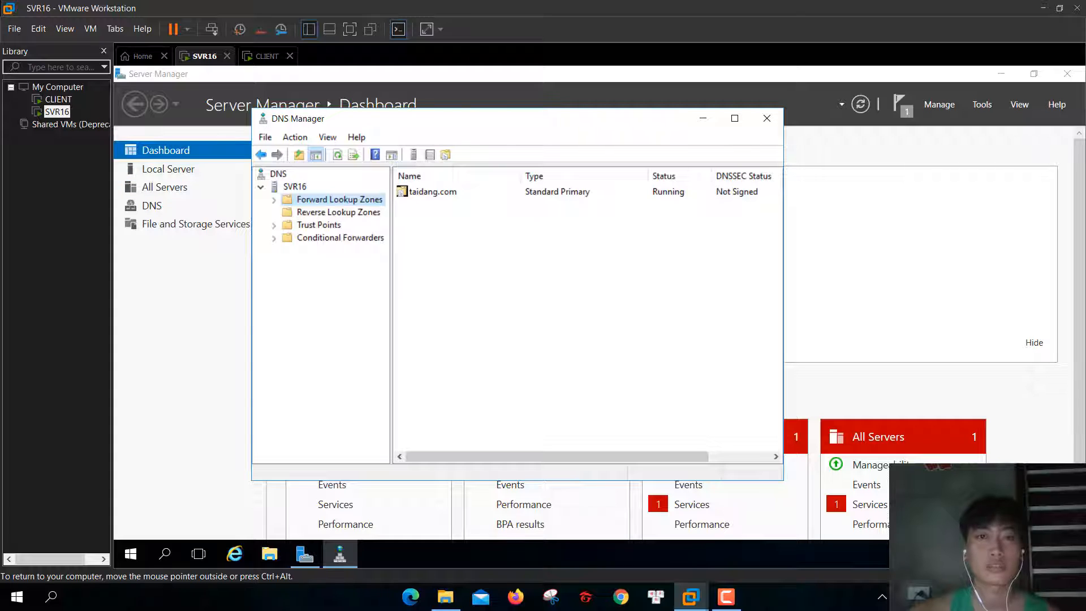
# - Expand Forward Lookup Zones, select the taidang.com zone and start a new host (A or AAAA) record in it
pyautogui.press('Right')
pyautogui.rightClick(339, 215)
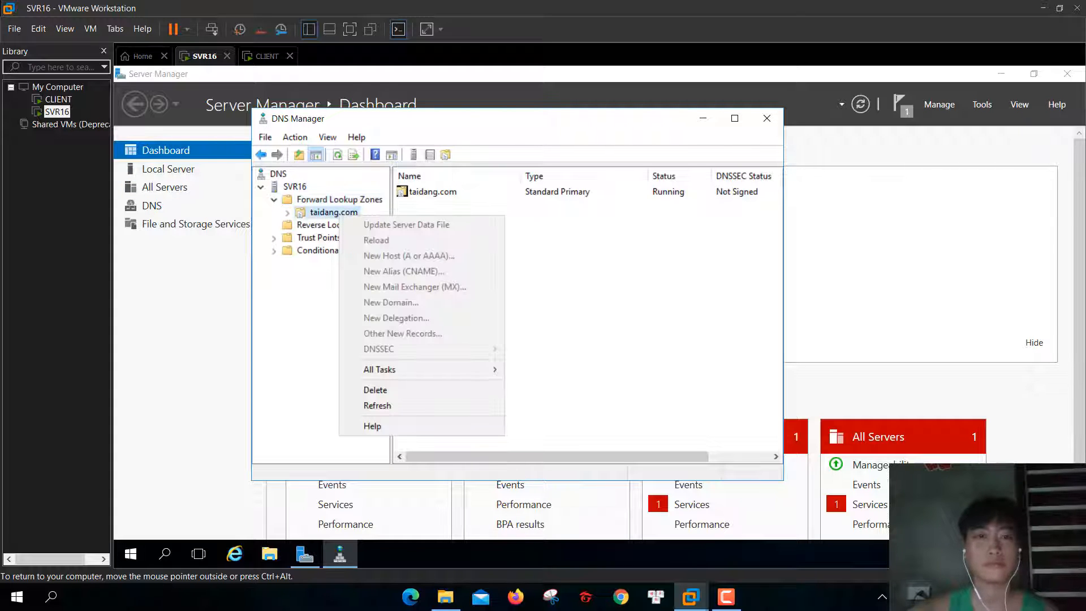
pyautogui.rightClick(333, 212)
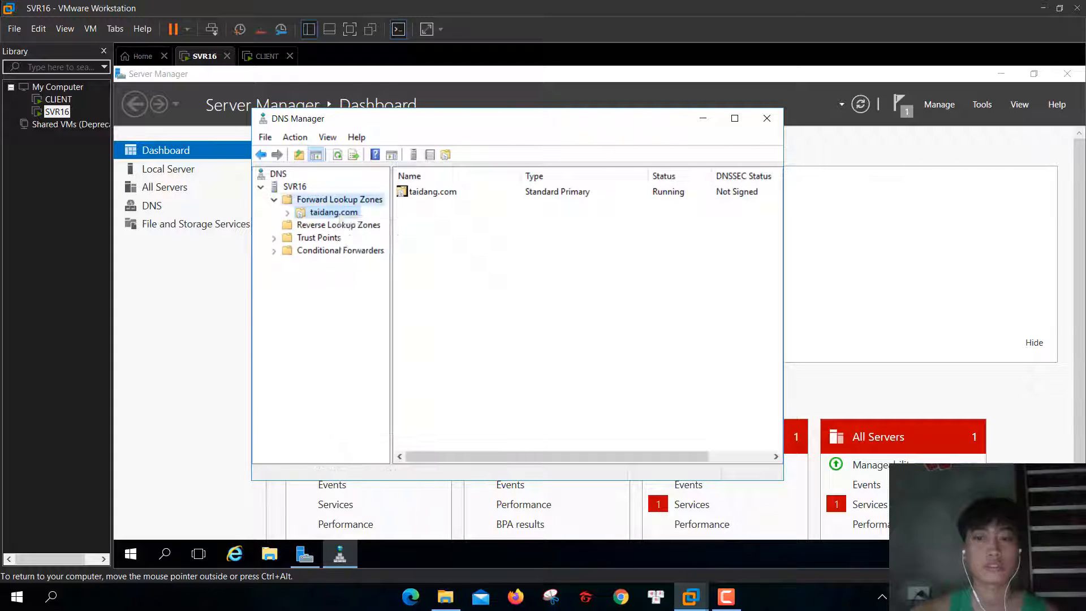
pyautogui.click(333, 225)
pyautogui.click(330, 212)
pyautogui.rightClick(327, 210)
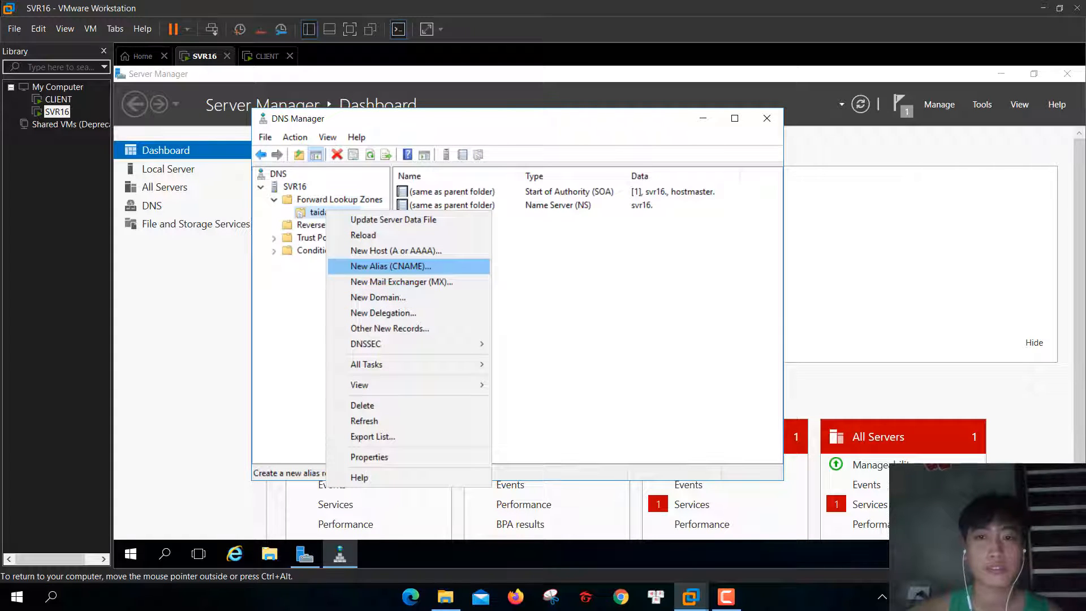
pyautogui.click(396, 251)
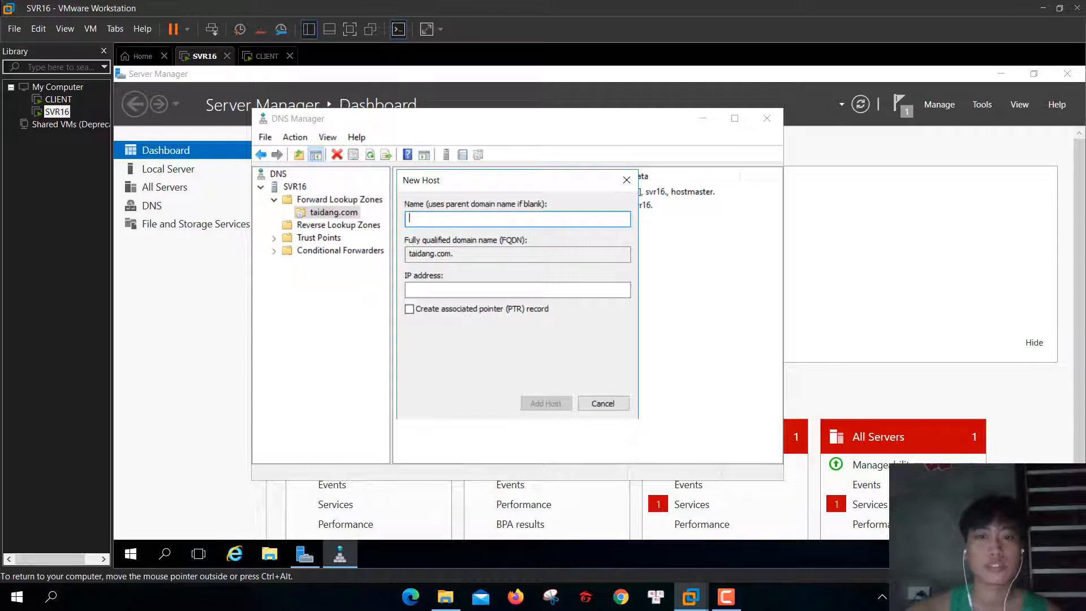
# - Name the host www, set its IP address to 192.168.1.2 and add the record to the zone
pyautogui.write('www')
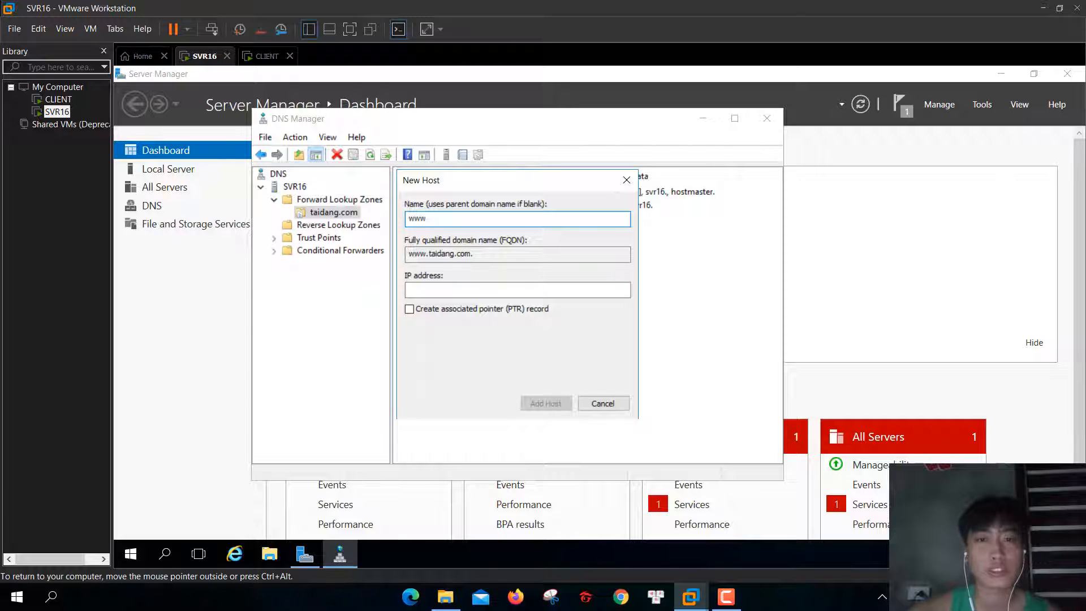
pyautogui.click(481, 290)
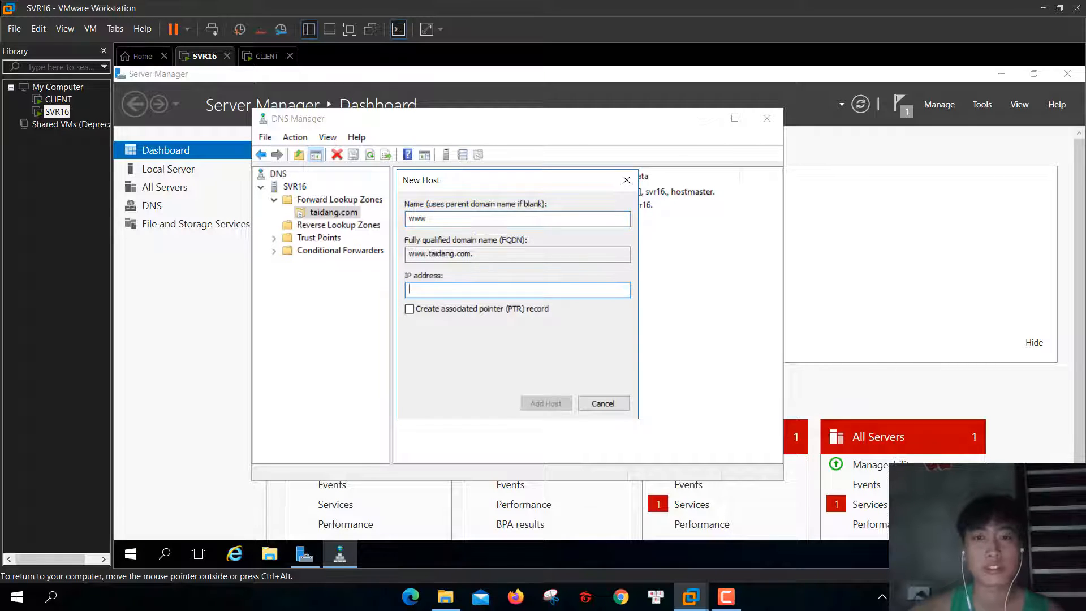
pyautogui.write('192.168')
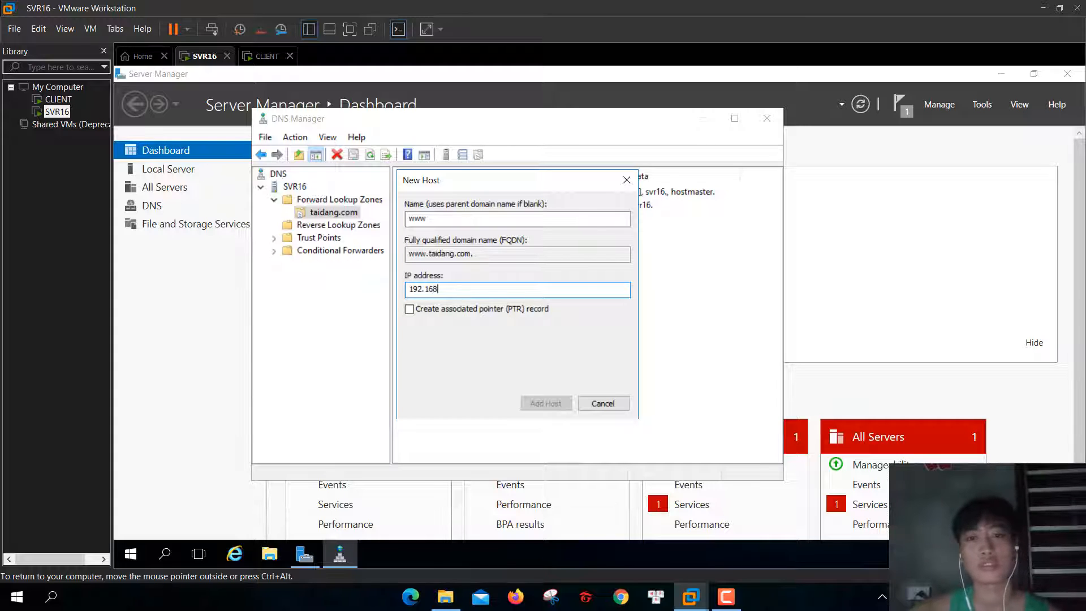
pyautogui.write('.1')
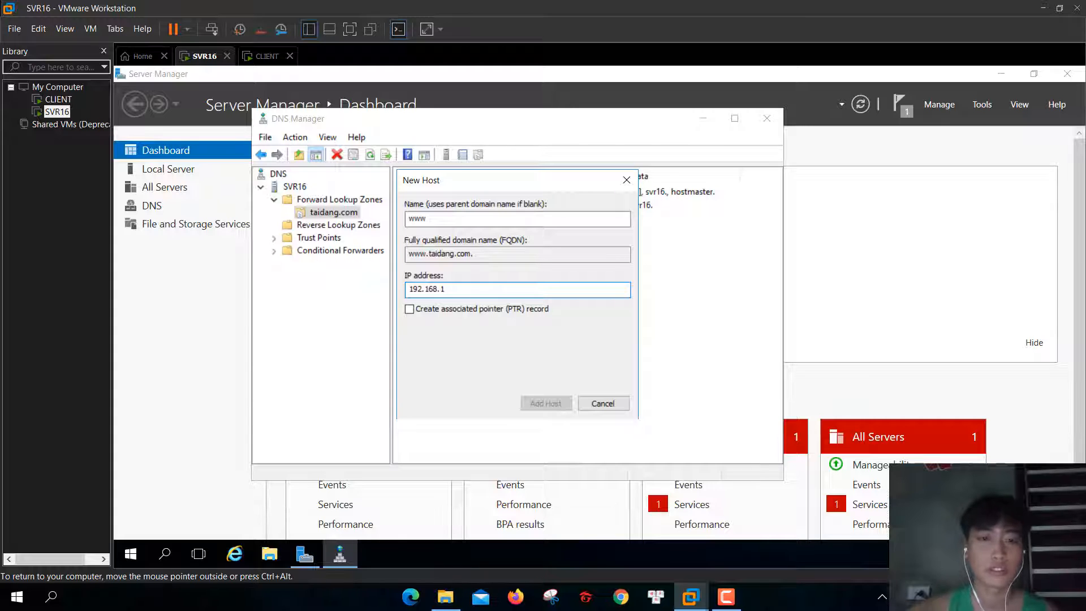
pyautogui.write('.2')
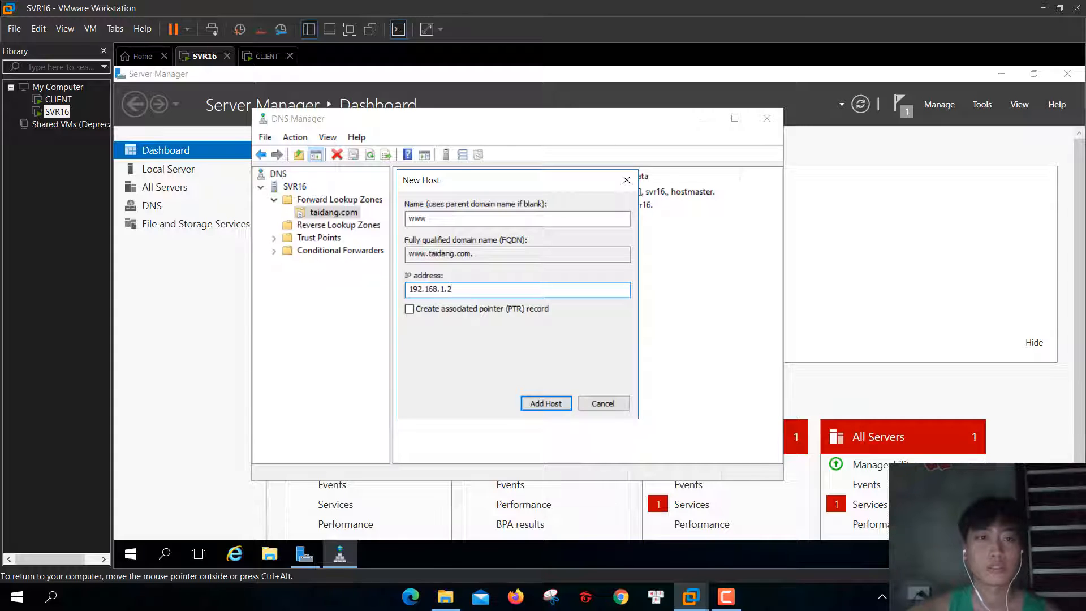
pyautogui.press('Return')
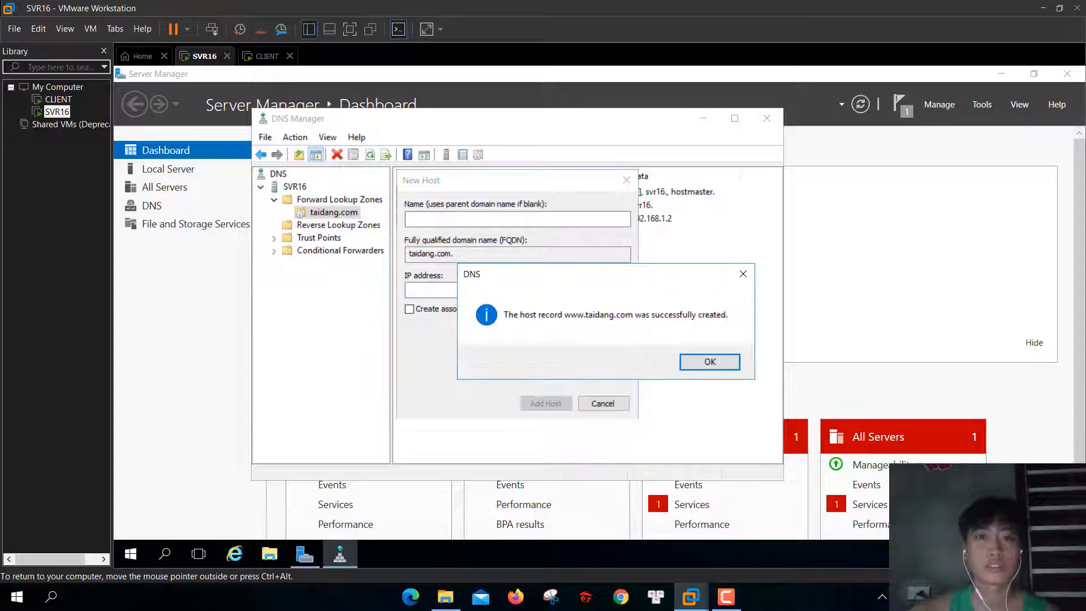
# - Add a second host record named qb with IP address 192.168.1.2 to the taidang.com zone and finish adding hosts
pyautogui.press('Return')
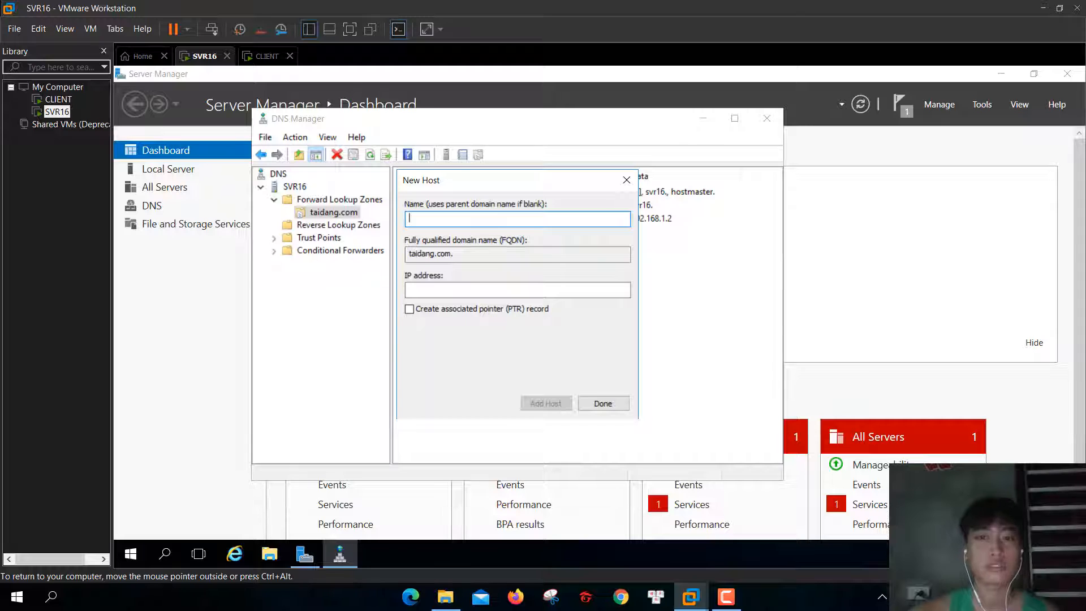
pyautogui.write('i')
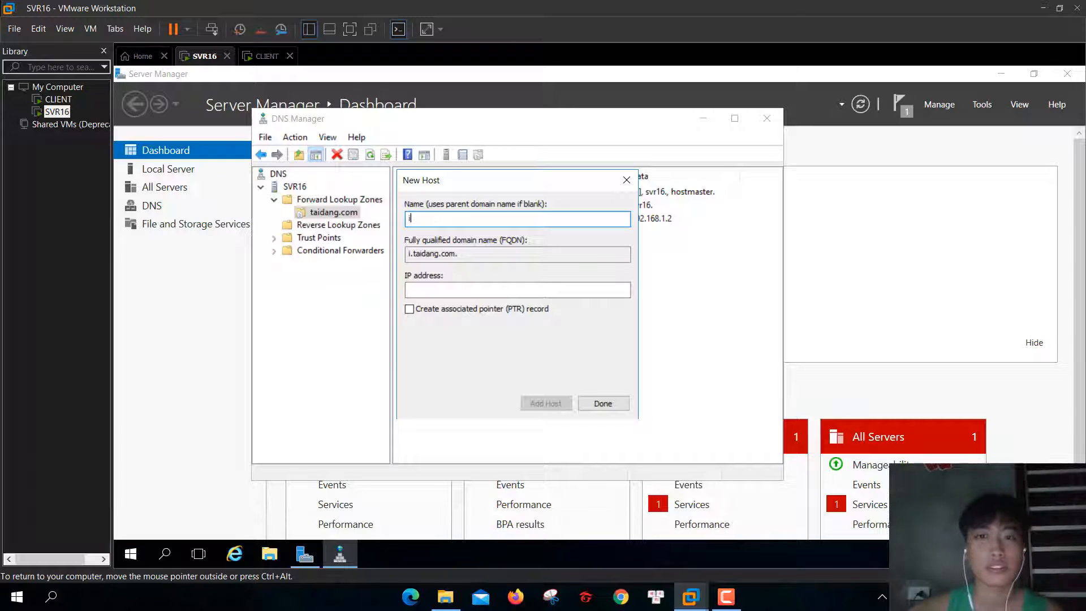
pyautogui.press('BackSpace')
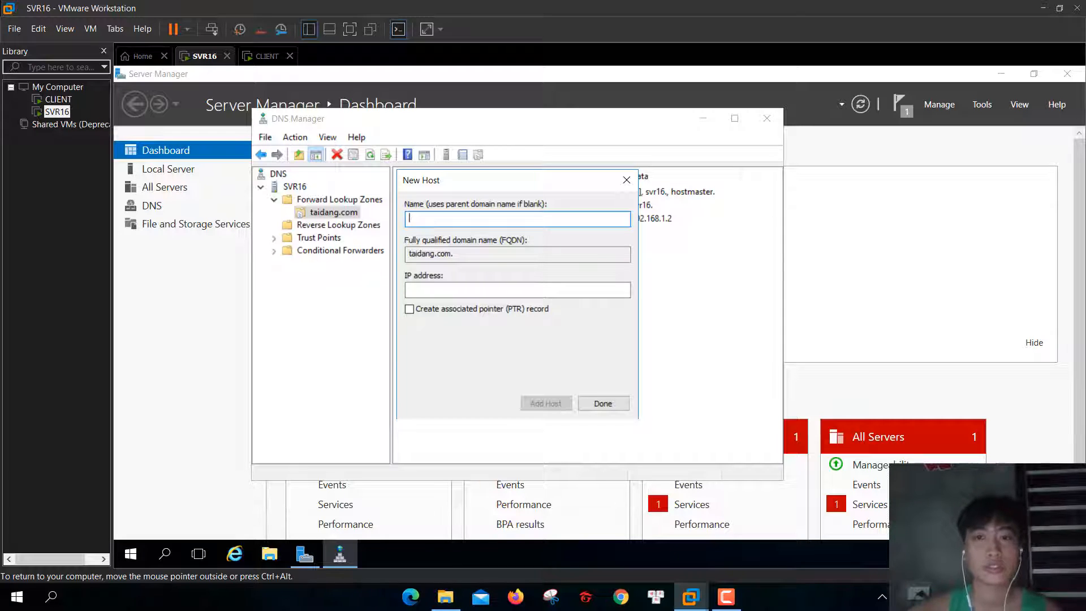
pyautogui.write('qb')
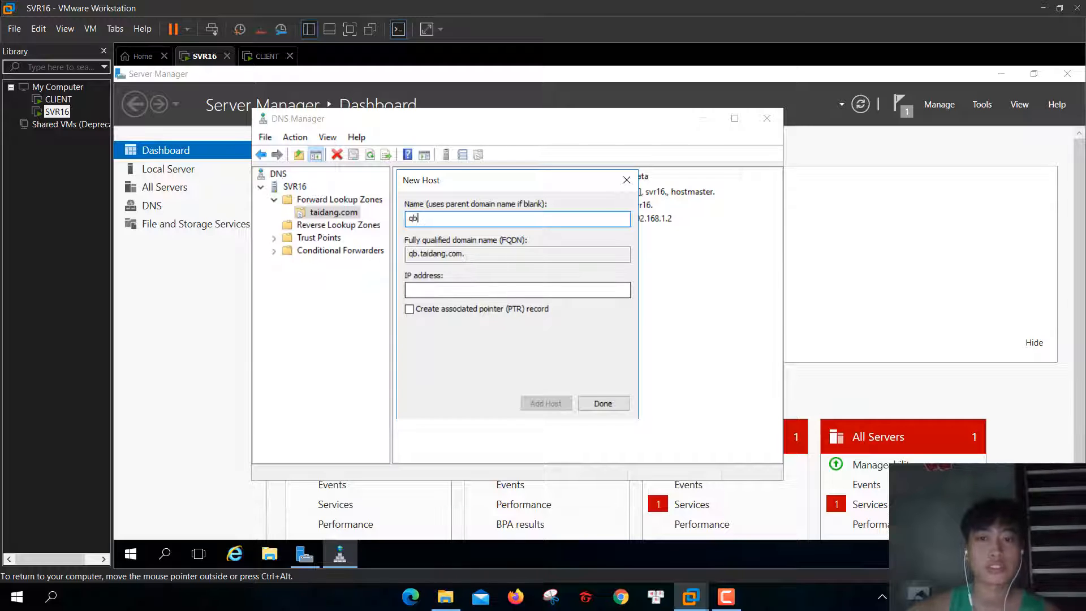
pyautogui.press('Tab')
pyautogui.write('192')
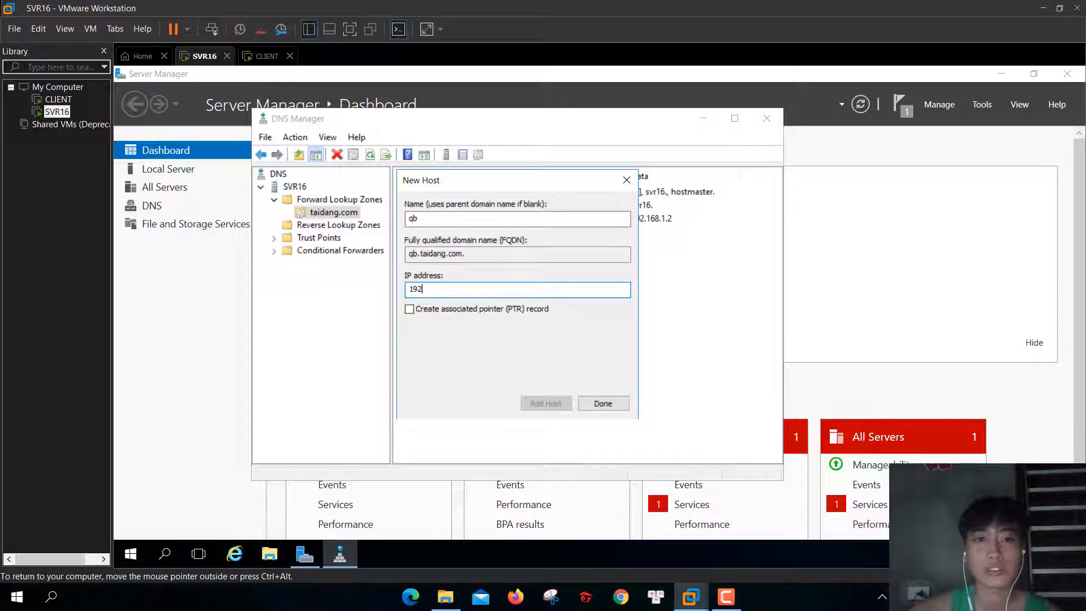
pyautogui.write('.168.1')
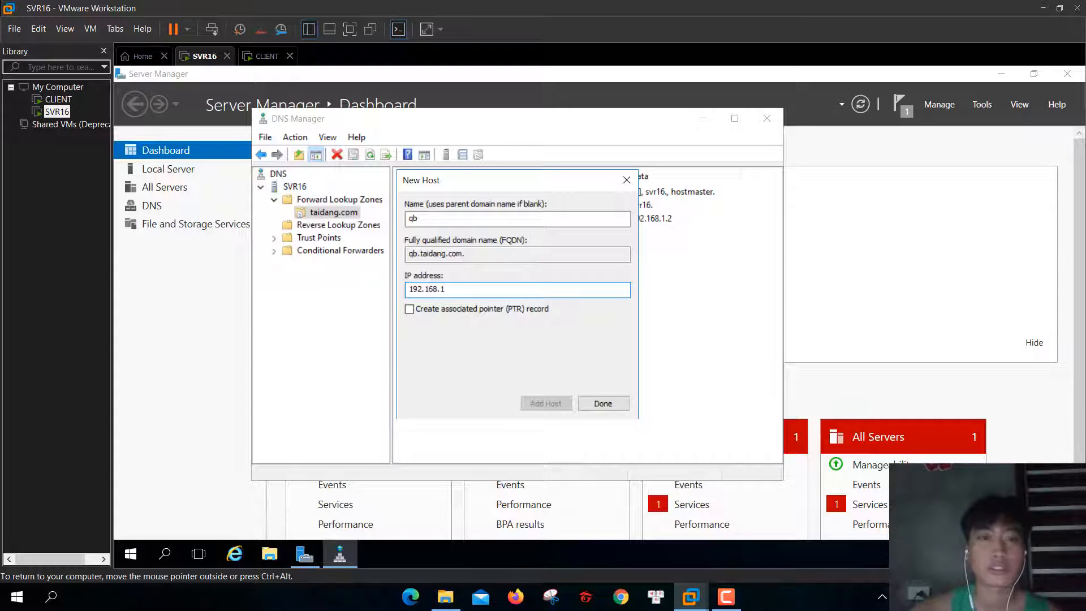
pyautogui.write('.2')
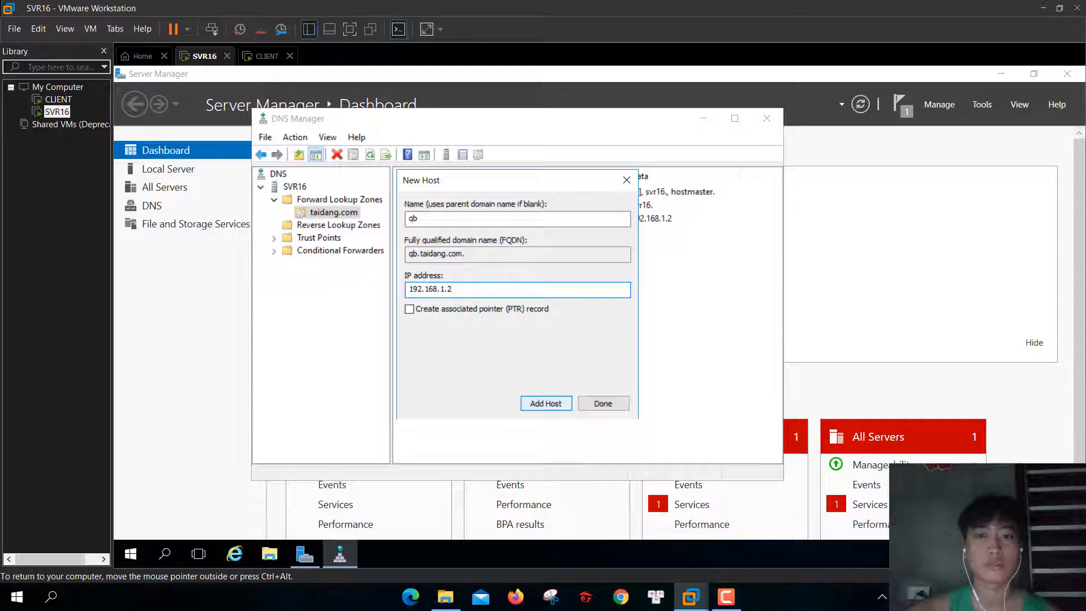
pyautogui.press('Return')
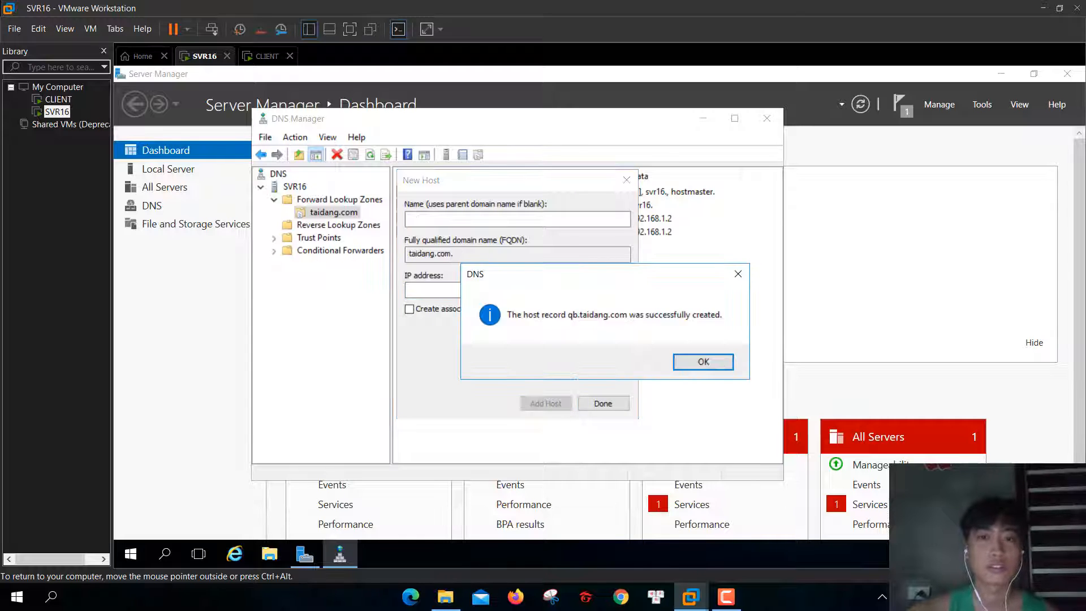
pyautogui.press('Return')
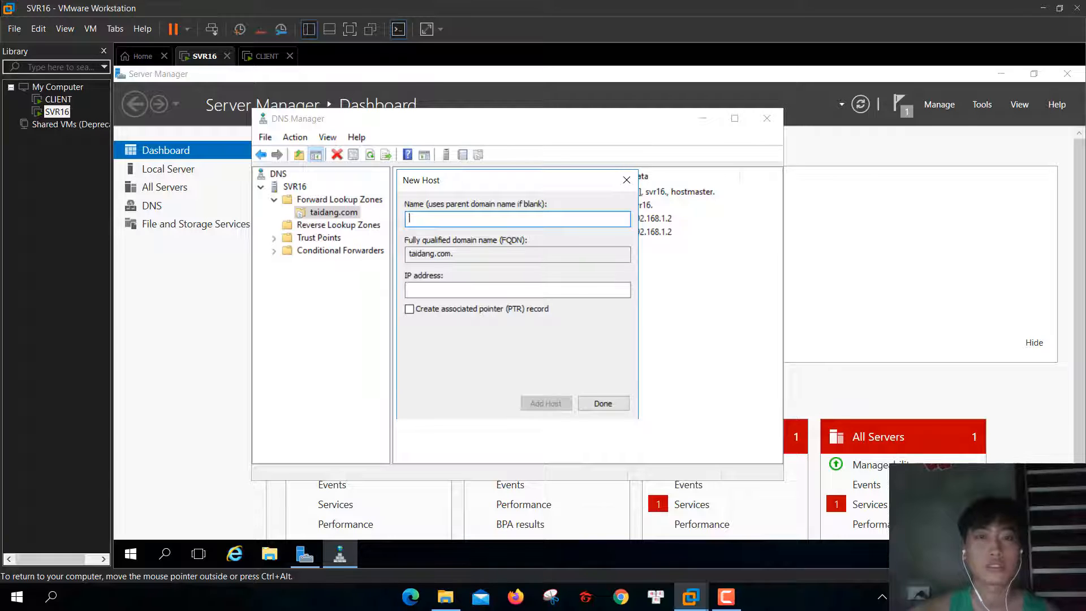
pyautogui.press('Escape')
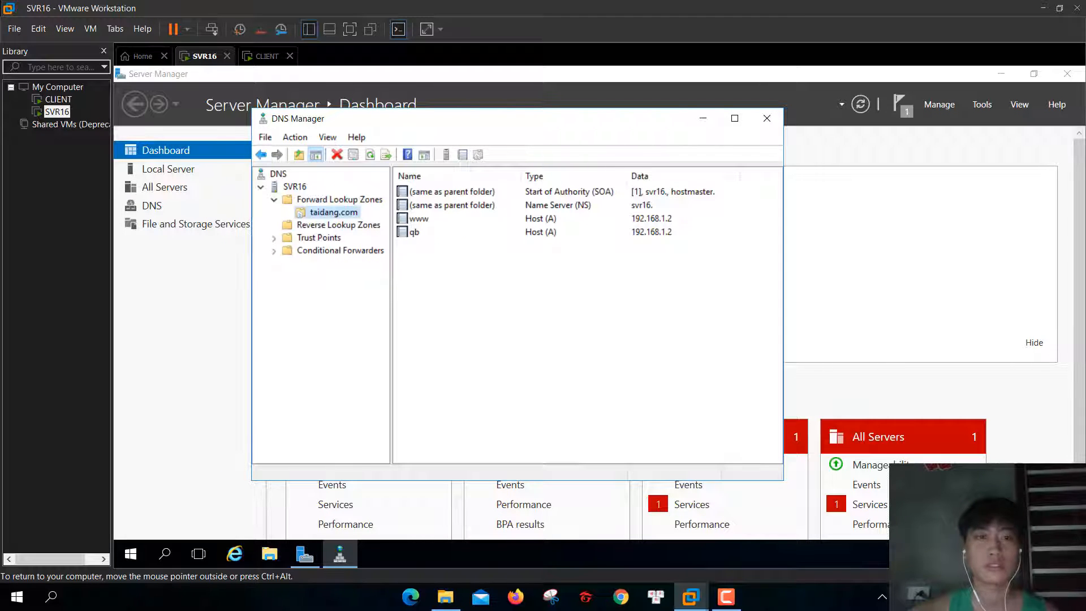
# - Start a new alias (CNAME) record in the taidang.com zone and name the alias test
pyautogui.rightClick(456, 247)
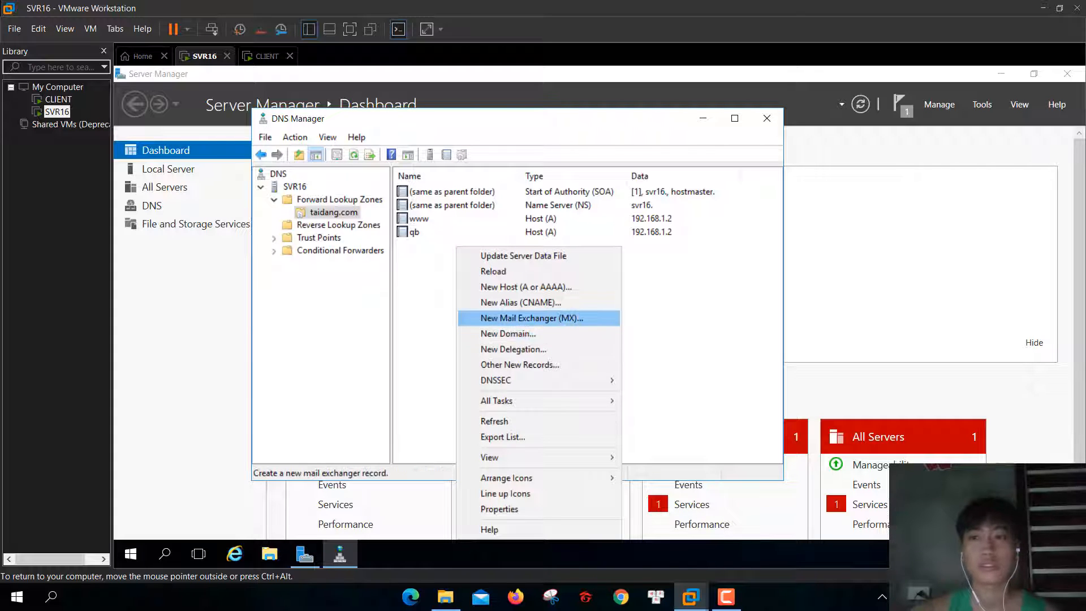
pyautogui.press('Return')
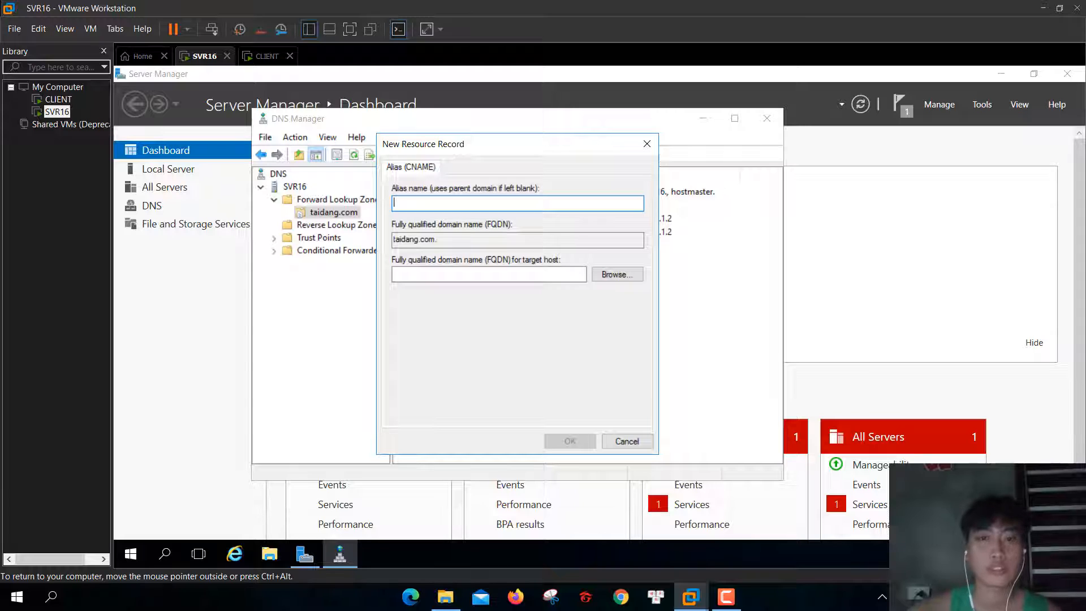
pyautogui.write('mail')
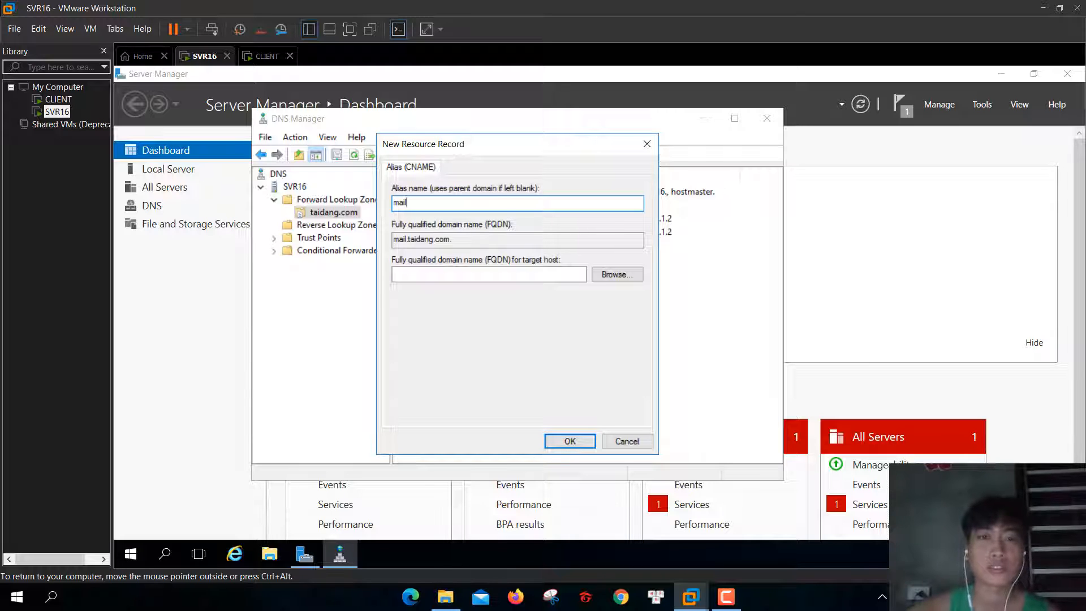
pyautogui.press('BackSpace')
pyautogui.press('BackSpace')
pyautogui.press('BackSpace')
pyautogui.press('BackSpace')
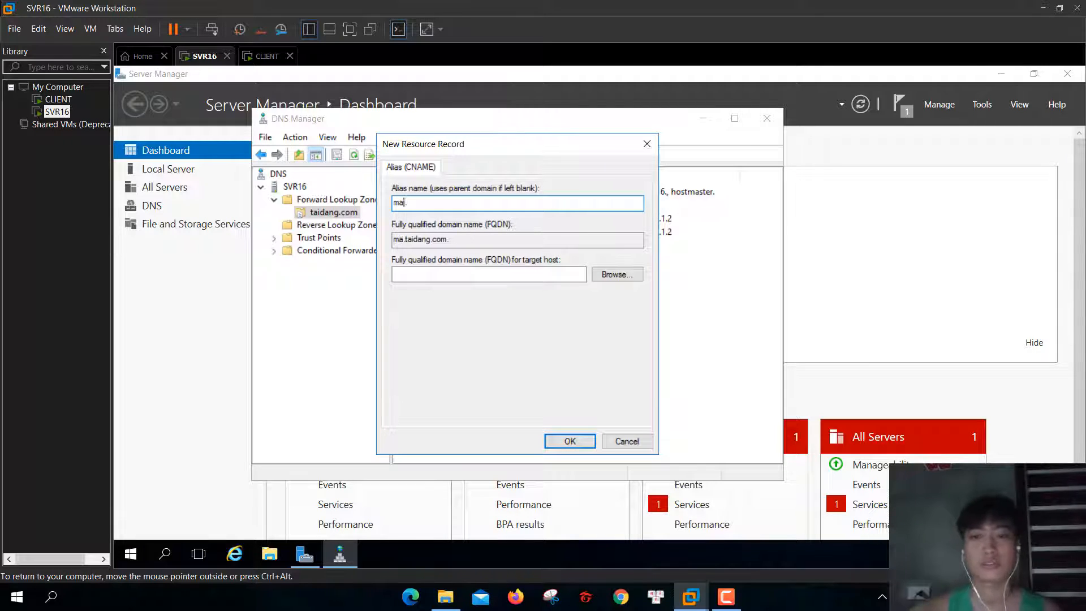
pyautogui.write('test')
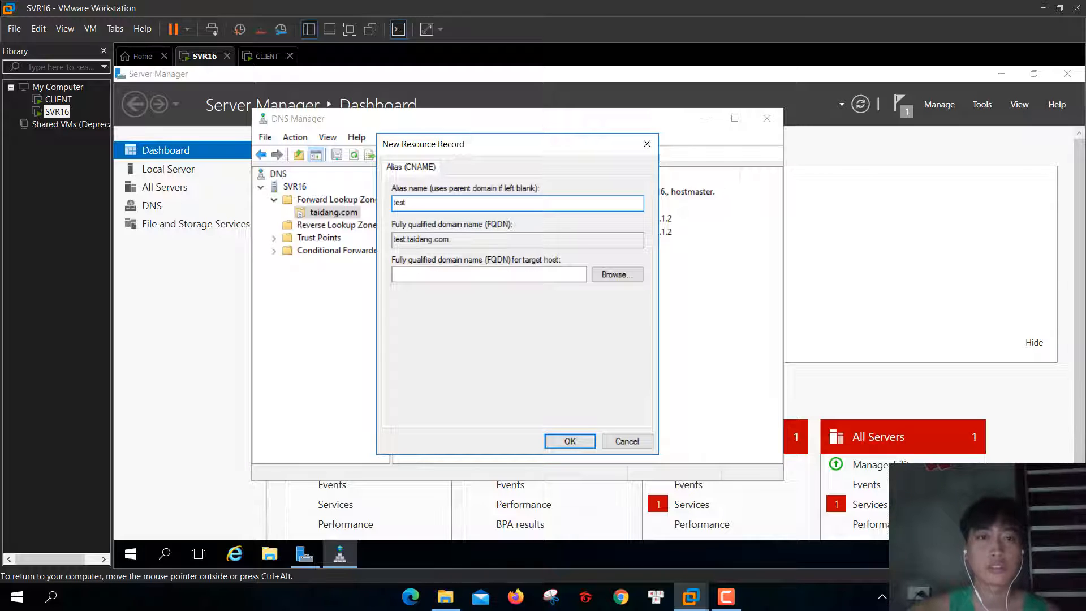
# - Choose the www host record in SVR16's taidang.com forward zone as the alias target and create the alias
pyautogui.click(617, 274)
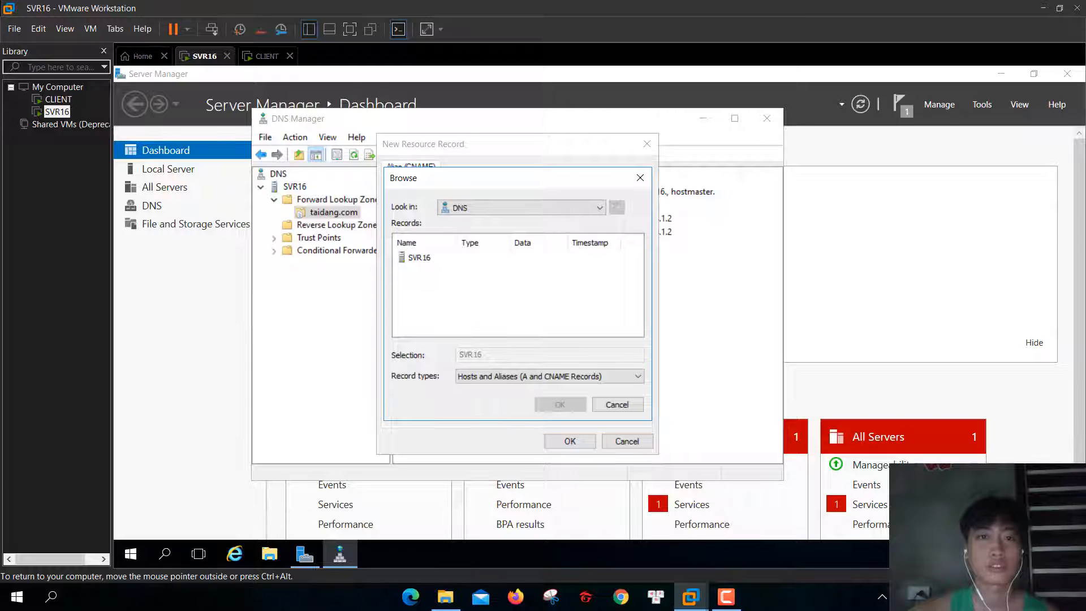
pyautogui.doubleClick(419, 257)
pyautogui.doubleClick(421, 258)
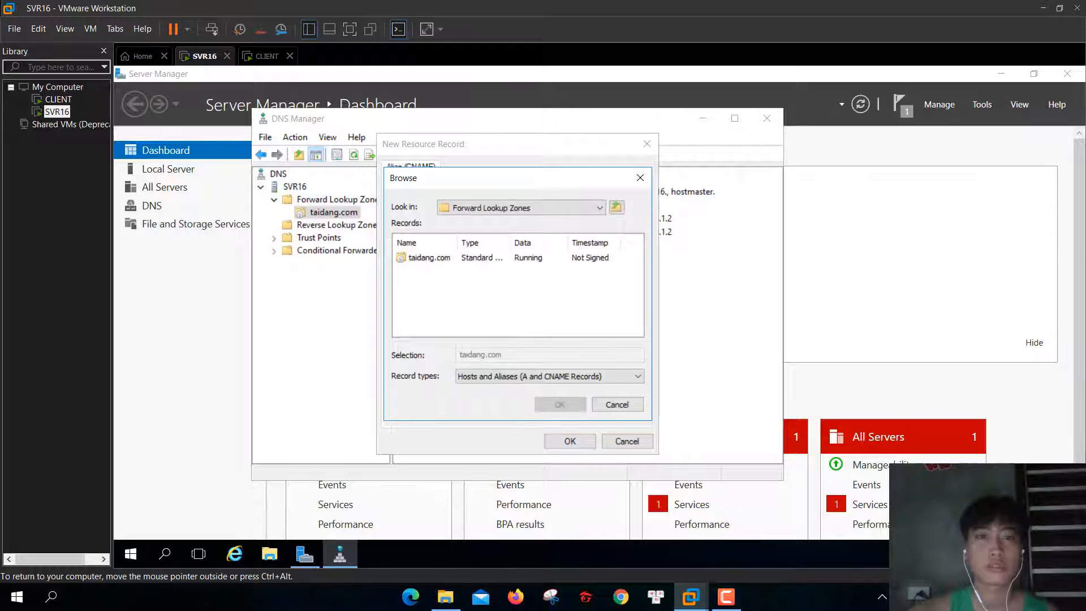
pyautogui.doubleClick(424, 258)
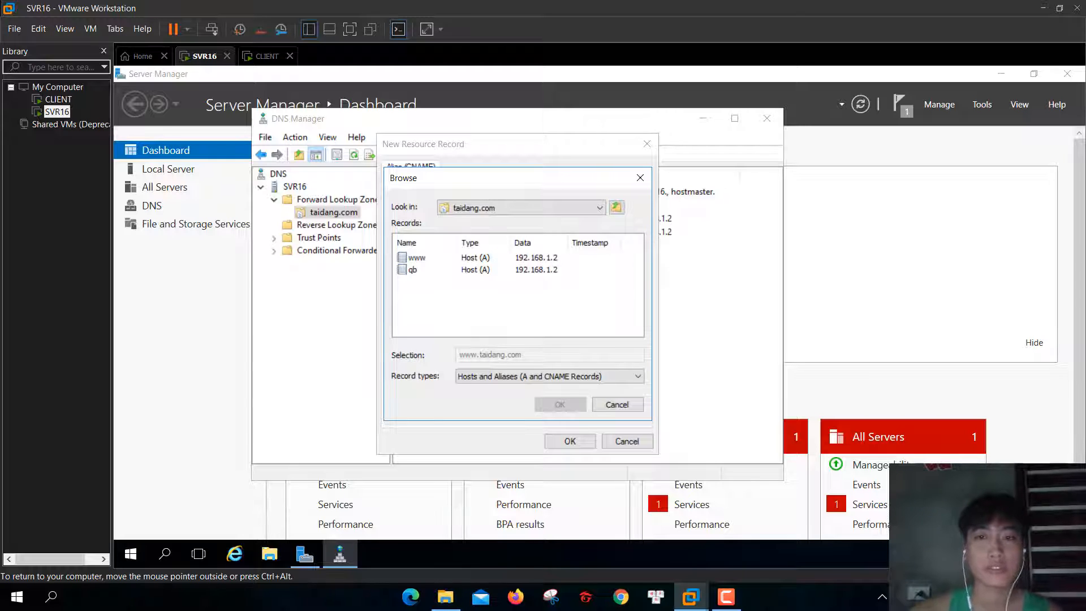
pyautogui.click(417, 258)
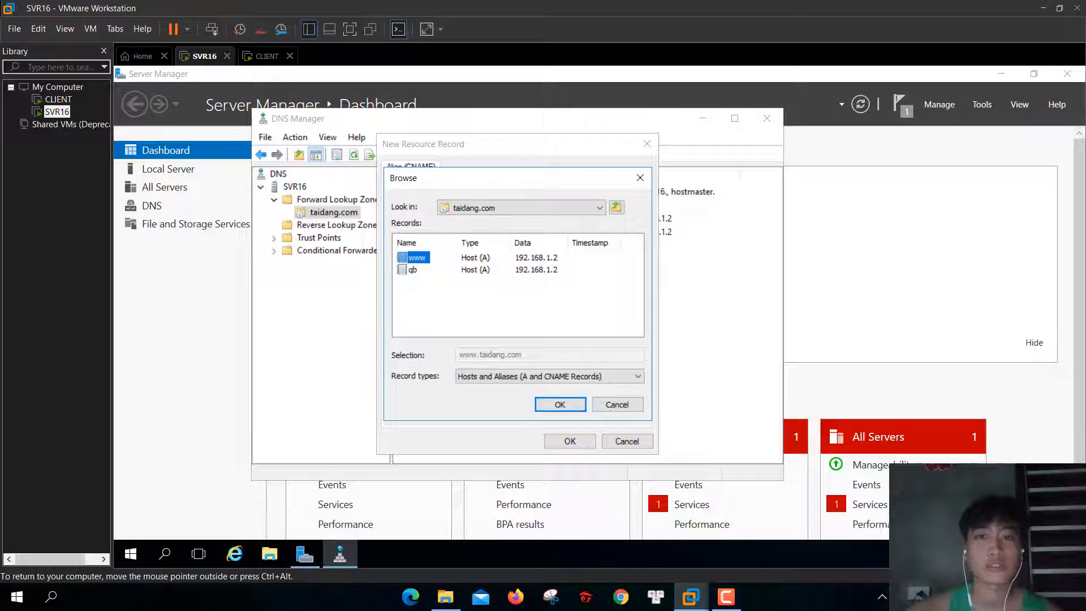
pyautogui.click(560, 404)
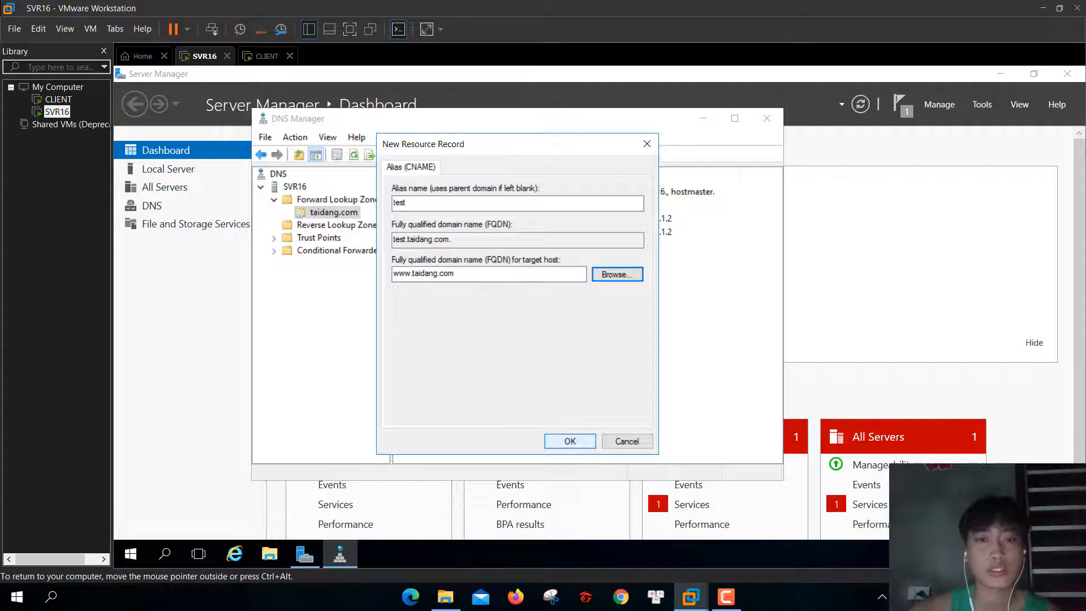
pyautogui.click(570, 441)
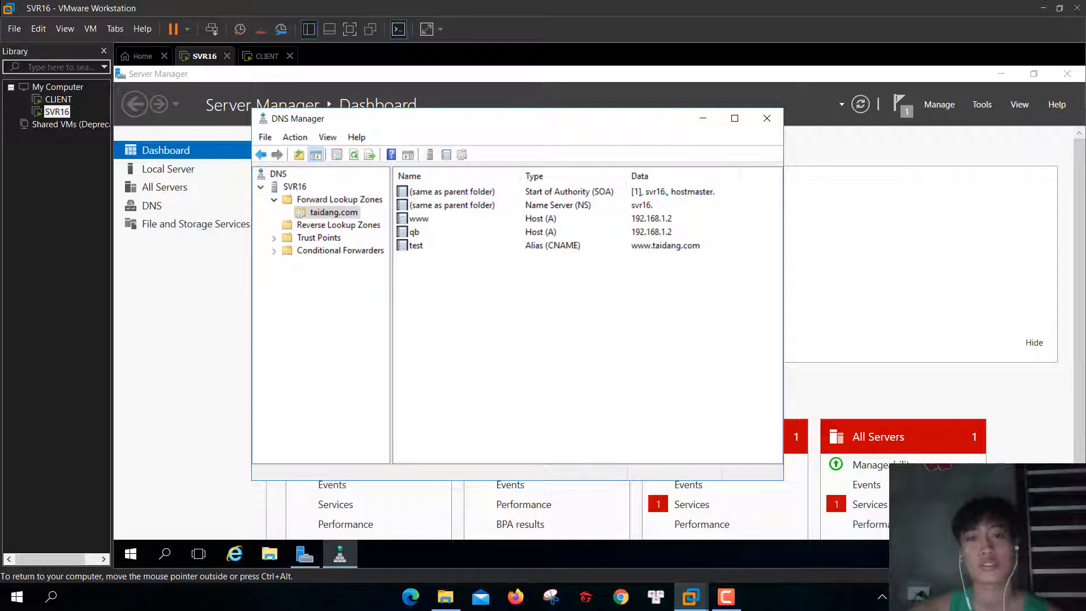
# - Start a new zone under Reverse Lookup Zones as a primary zone and proceed to its network ID
pyautogui.click(340, 225)
pyautogui.rightClick(346, 226)
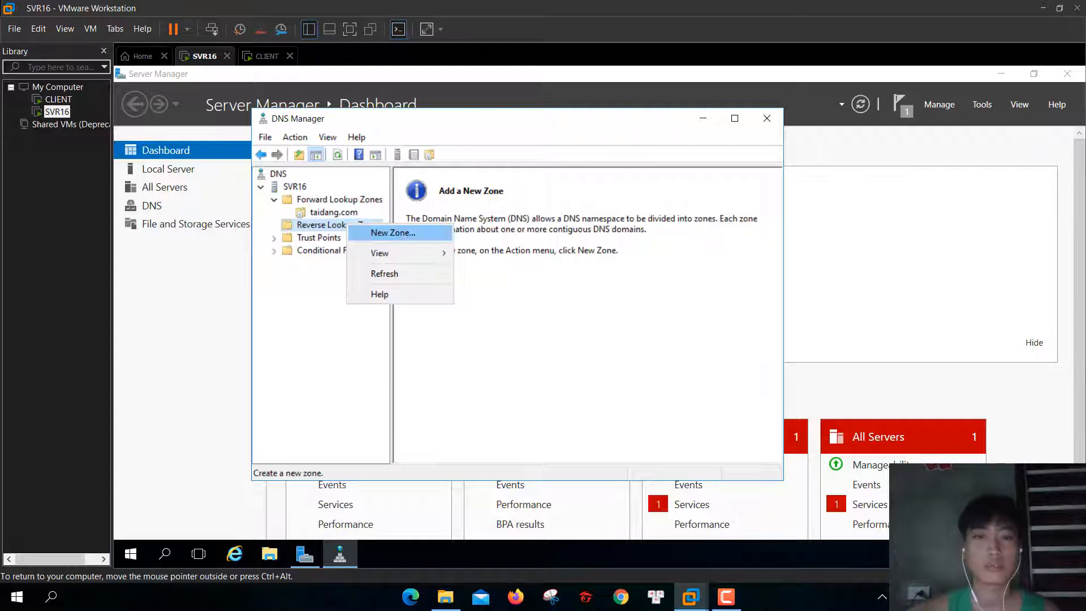
pyautogui.click(393, 233)
pyautogui.click(515, 381)
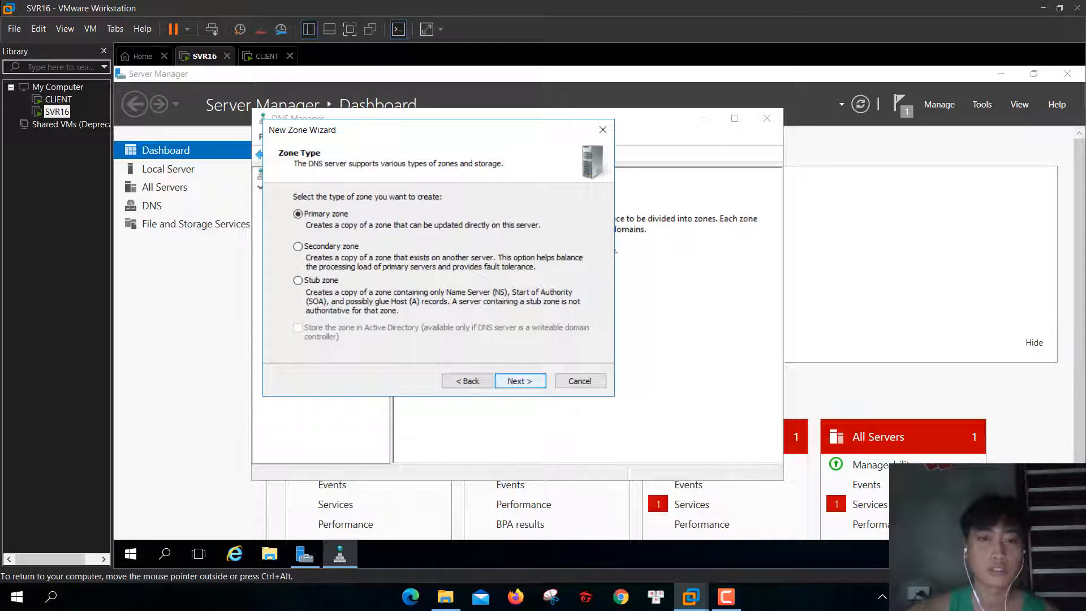
pyautogui.press('Return')
pyautogui.press('Return')
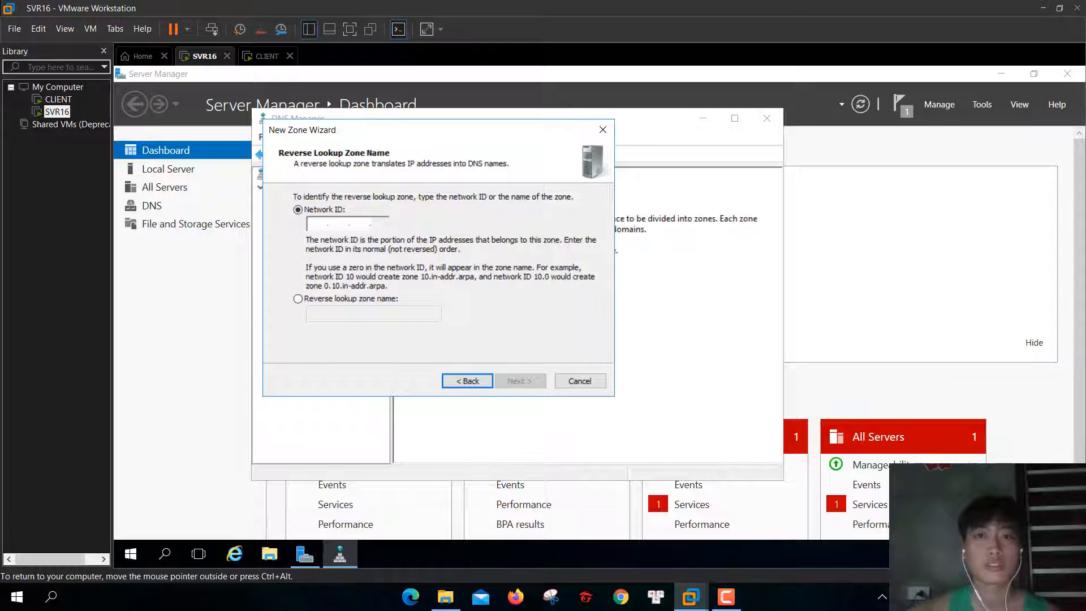
# - Set the reverse lookup zone's network ID to 192.168.1
pyautogui.write('192.')
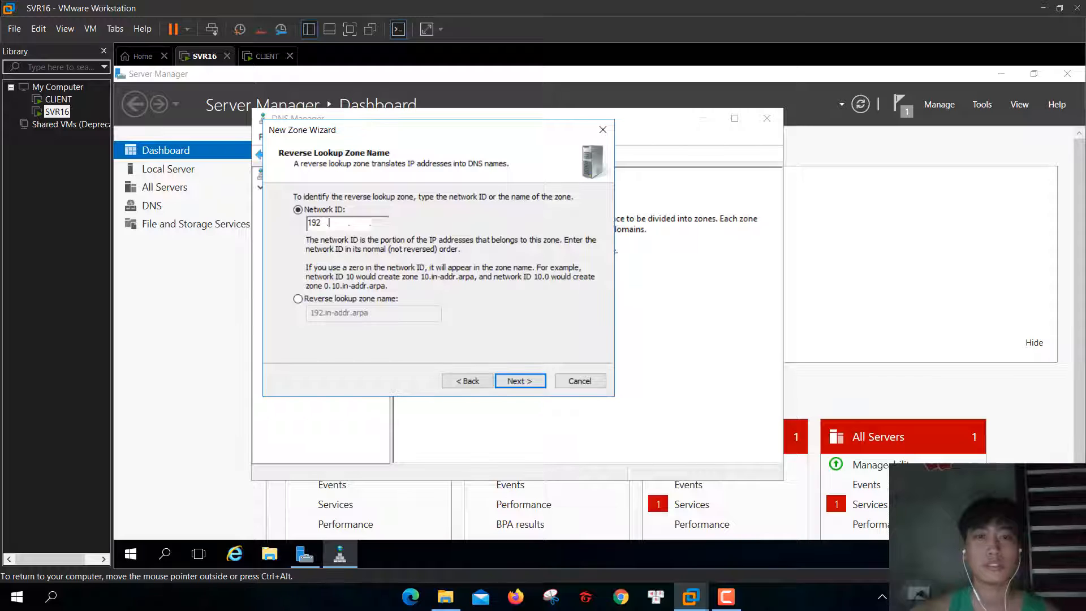
pyautogui.write('168.')
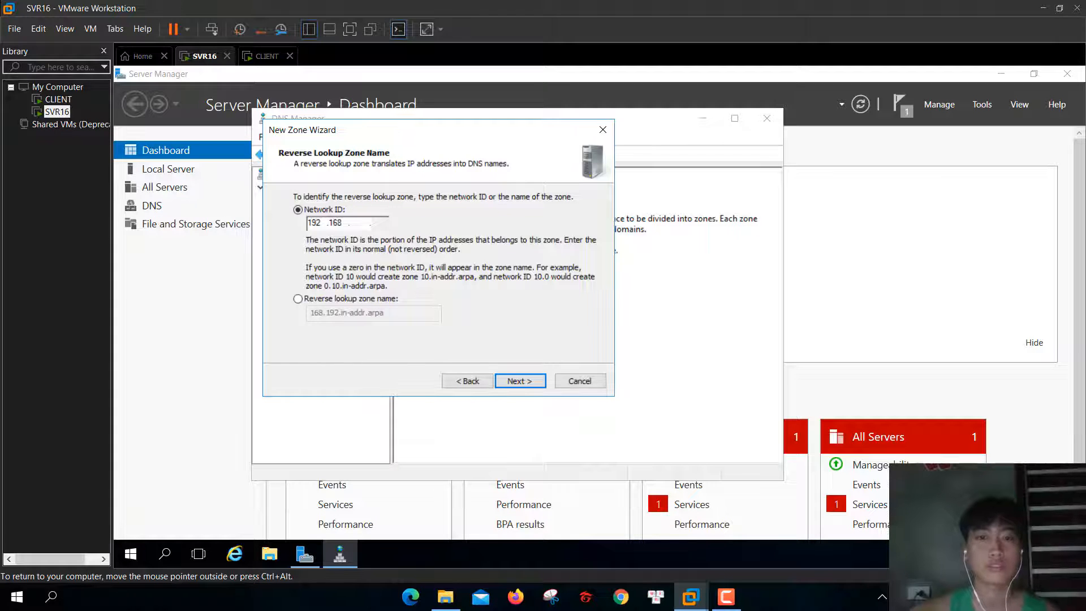
pyautogui.write('1.')
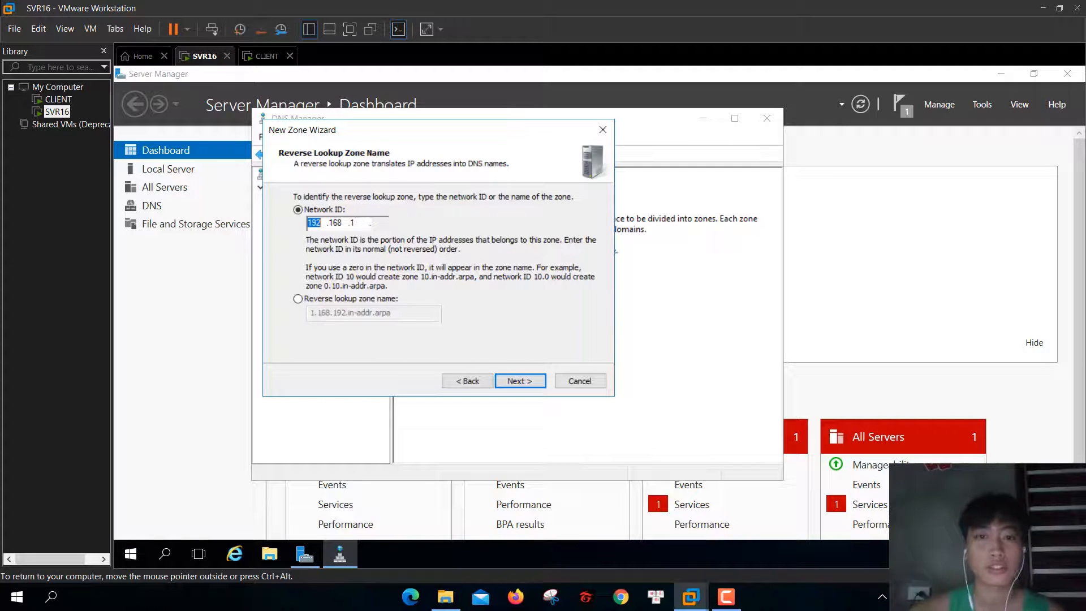
pyautogui.click(356, 222)
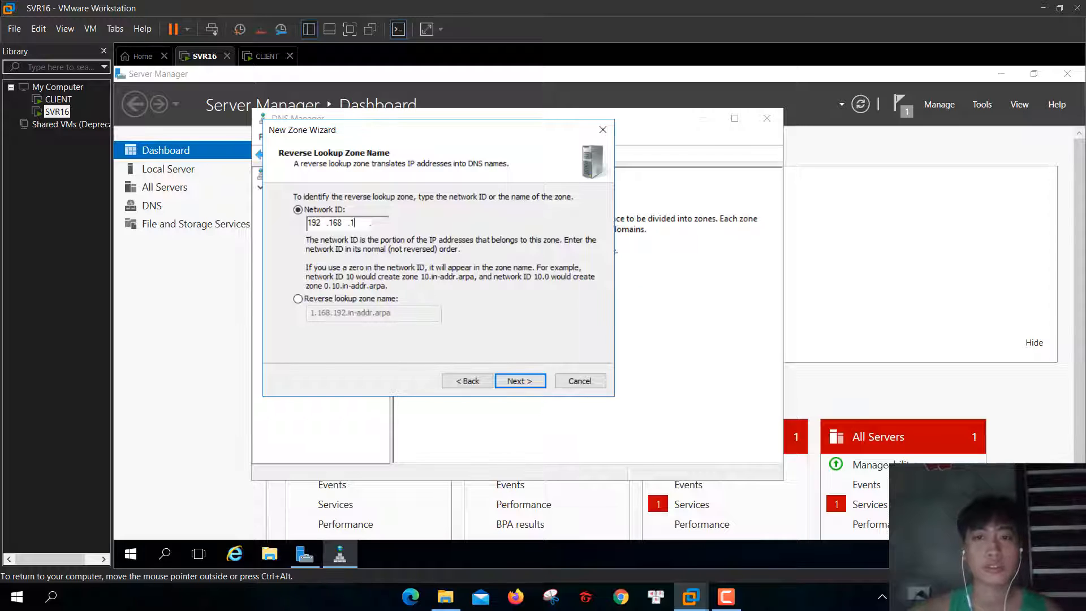
pyautogui.press('Return')
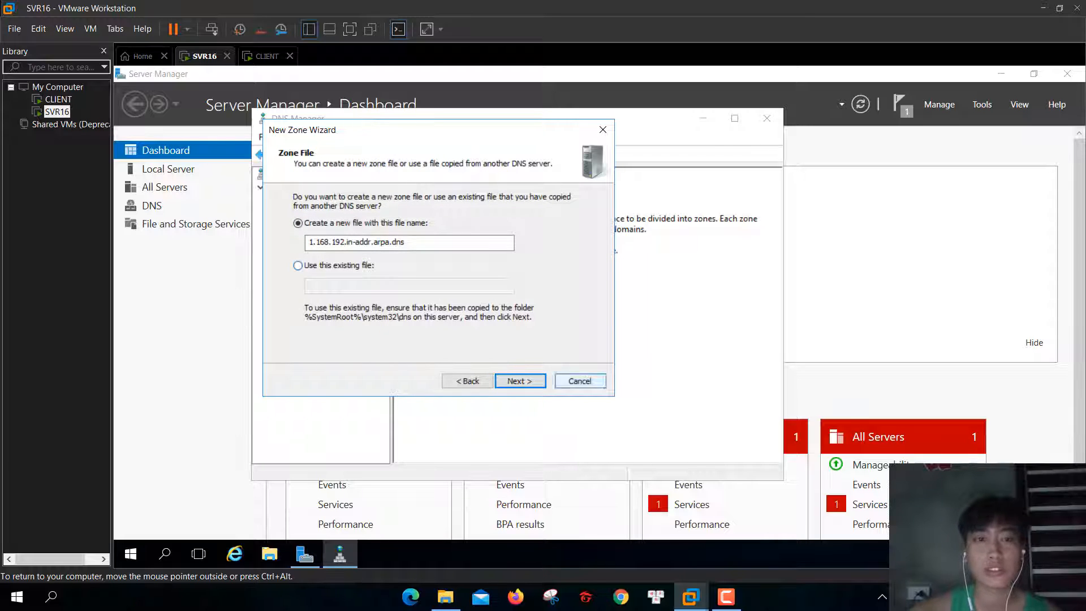
# - Create the zone file 1.168.192.in-addr.arpa.dns, allow both nonsecure and secure dynamic updates, and finish the reverse zone
pyautogui.press('Return')
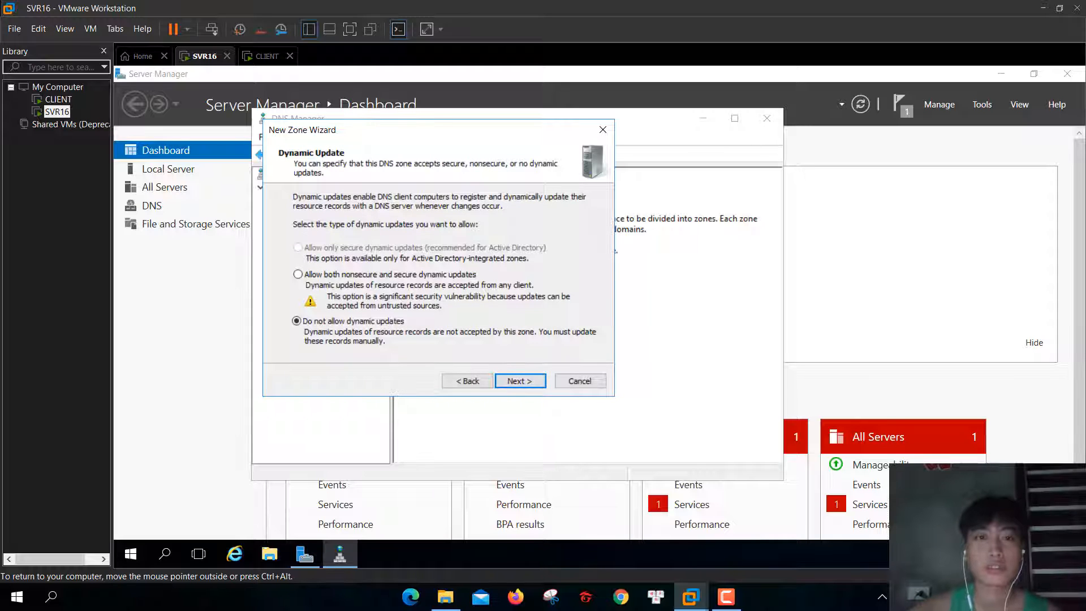
pyautogui.click(298, 275)
pyautogui.click(520, 382)
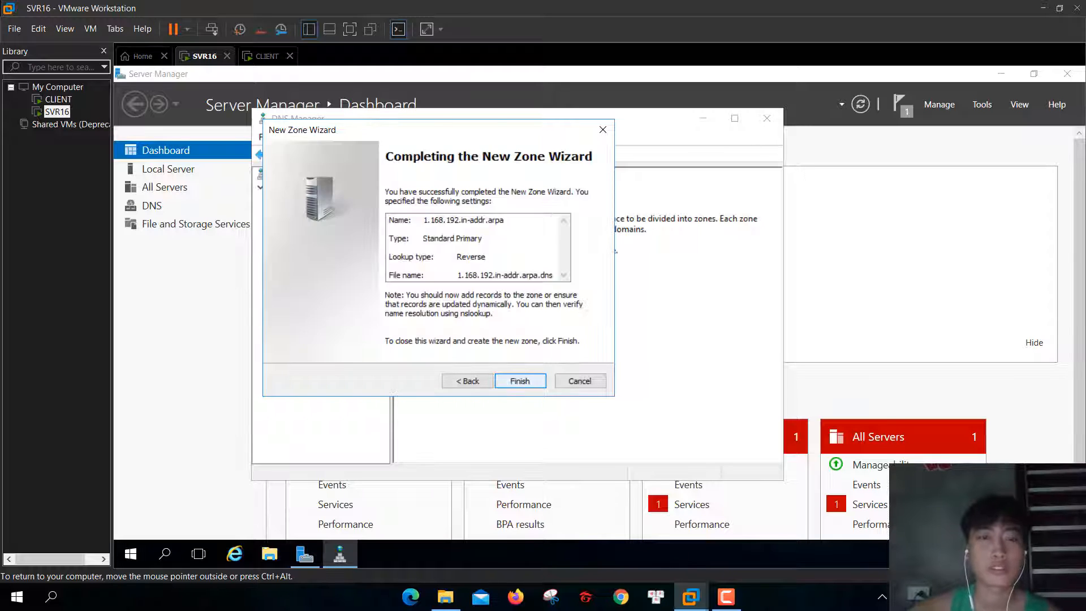
pyautogui.press('Return')
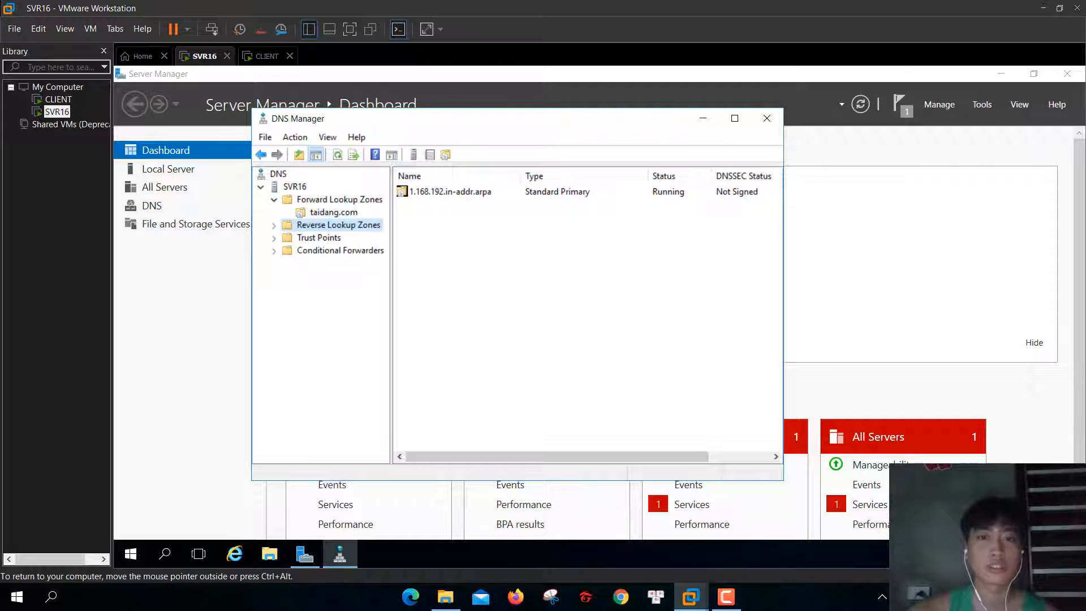
# - Add a host record named email with IP address 192.168.1.3 to the taidang.com forward zone and close the host form
pyautogui.rightClick(341, 214)
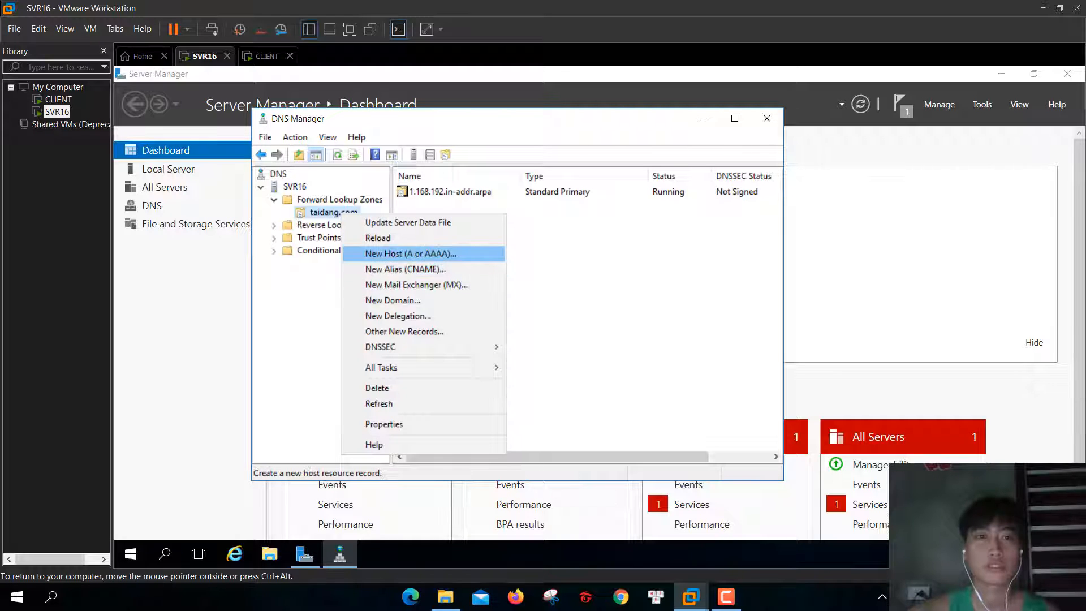
pyautogui.click(411, 254)
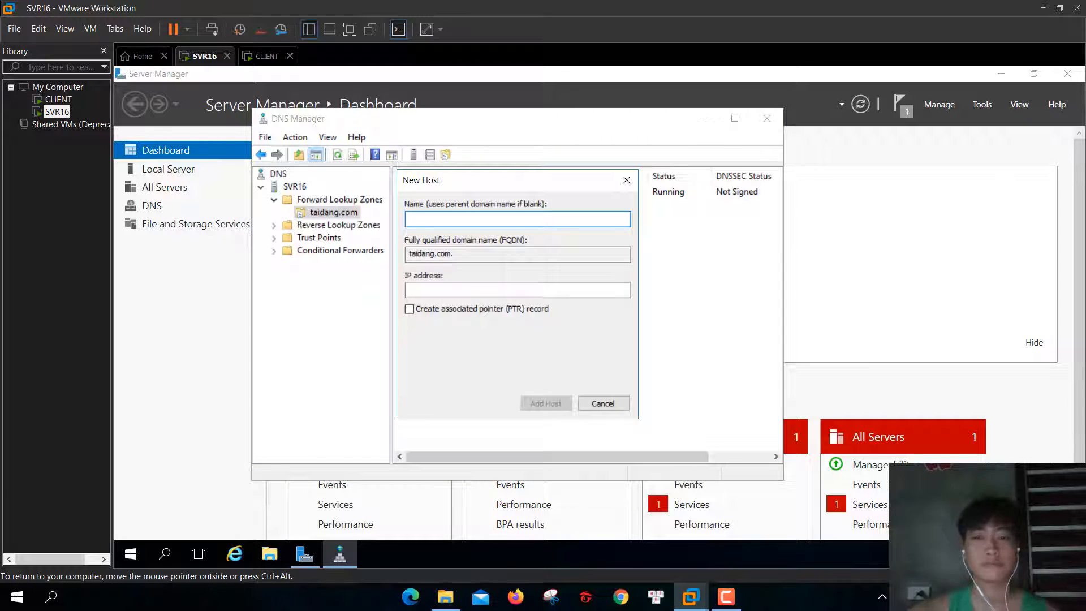
pyautogui.write('email')
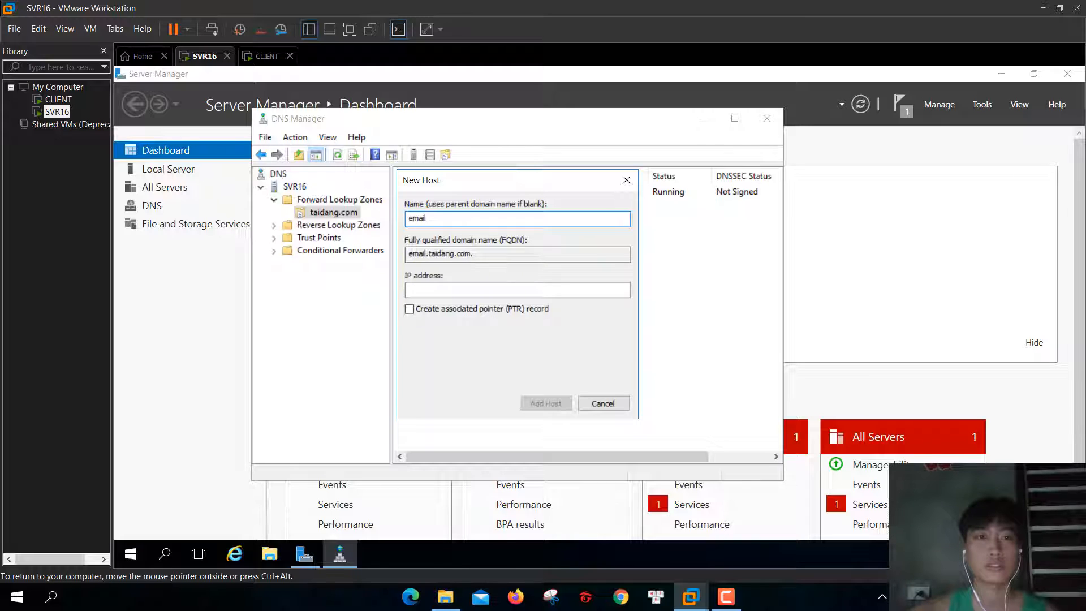
pyautogui.click(433, 290)
pyautogui.write('192.168')
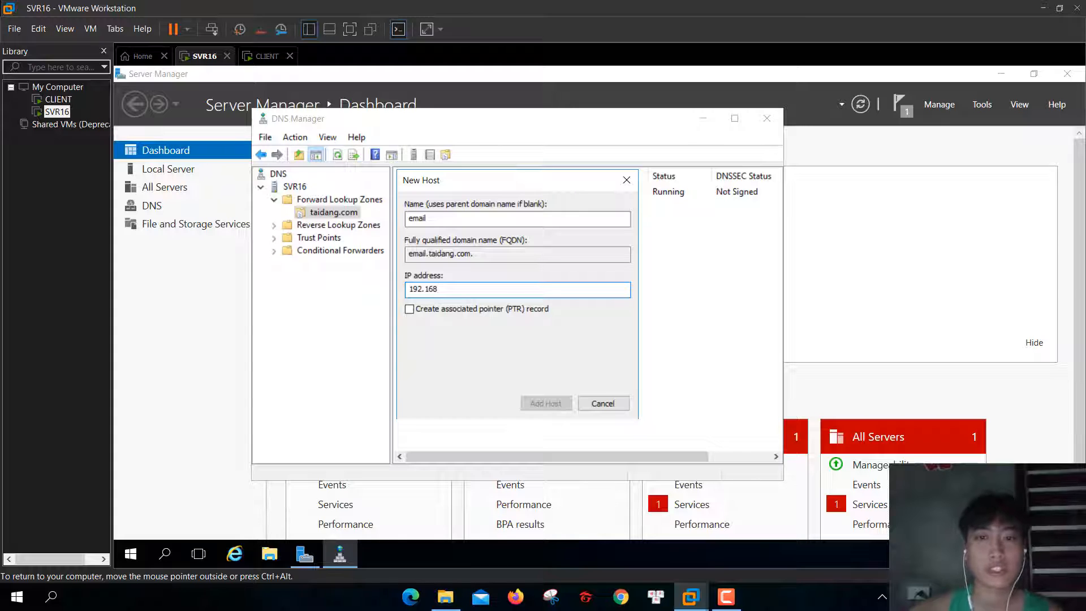
pyautogui.write('.1')
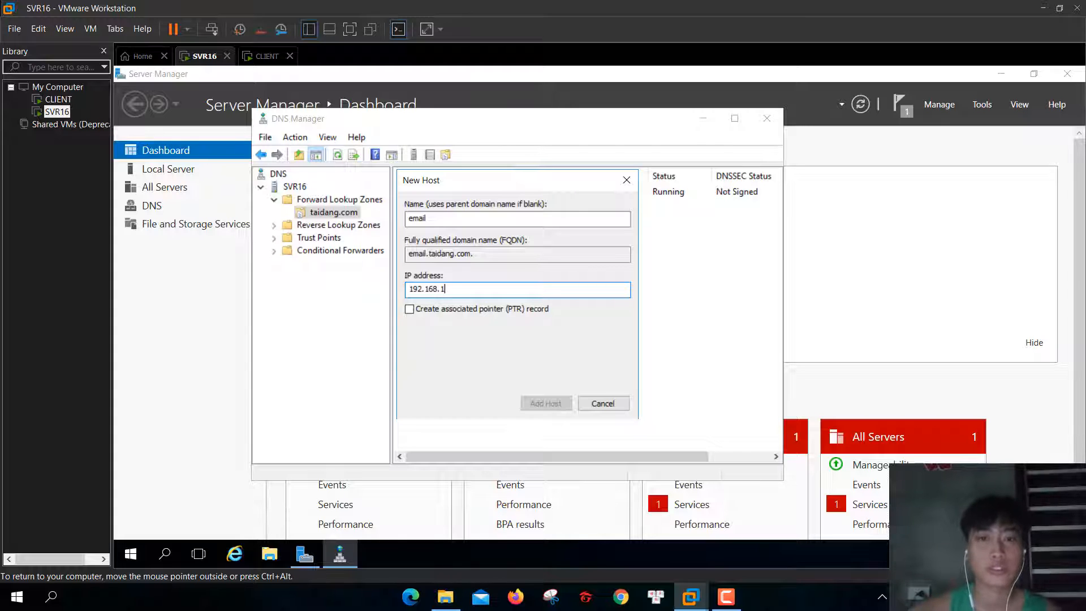
pyautogui.write('.1')
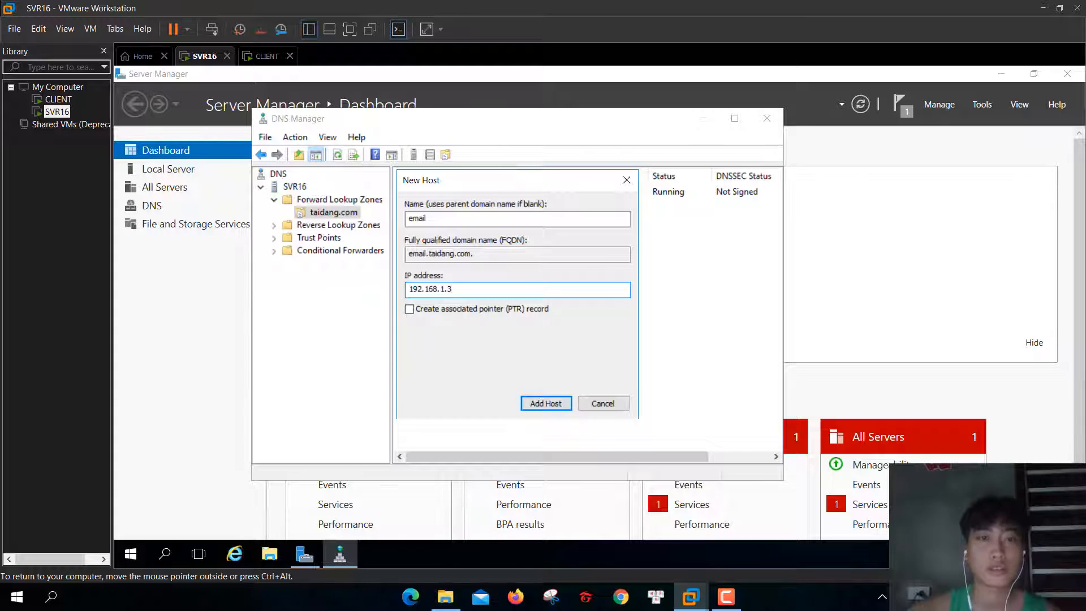
pyautogui.press('Return')
pyautogui.press('Return')
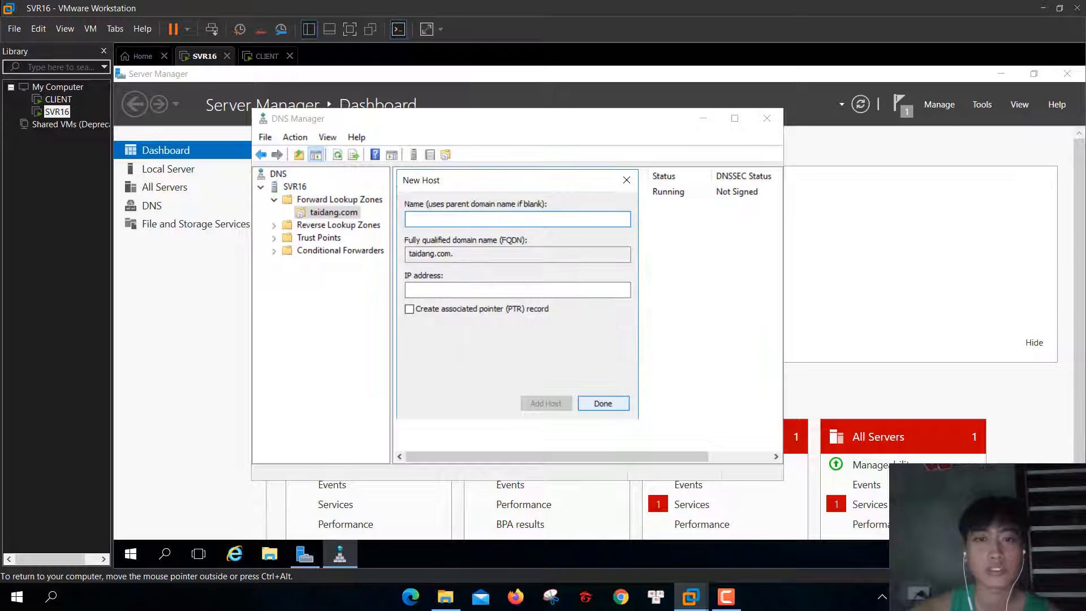
pyautogui.press('Return')
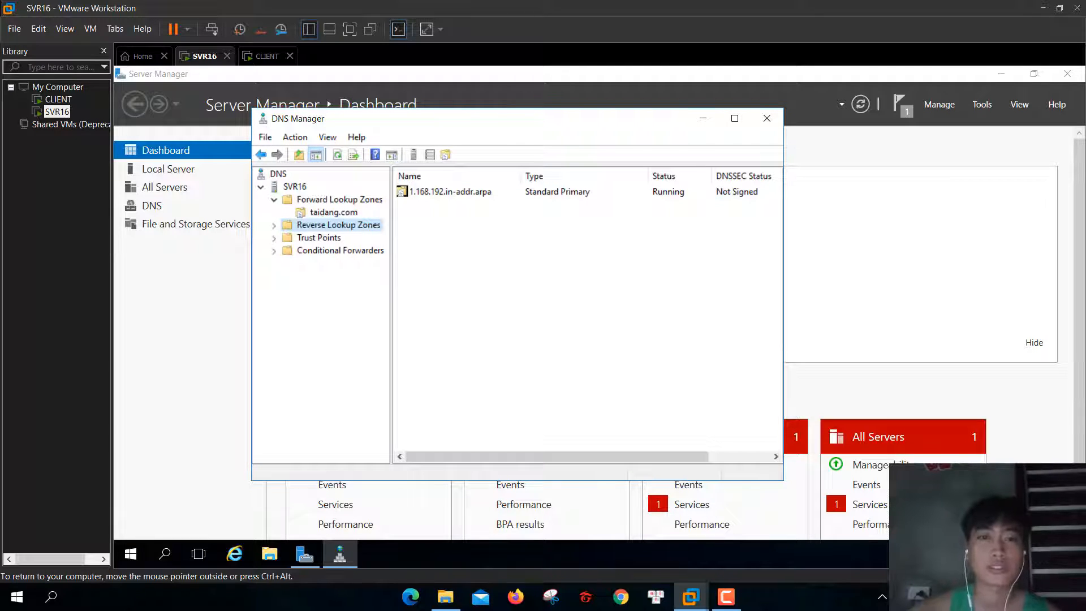
# - Expand Reverse Lookup Zones and open a new pointer (PTR) record in the 1.168.192.in-addr.arpa zone
pyautogui.doubleClick(338, 224)
pyautogui.rightClick(338, 237)
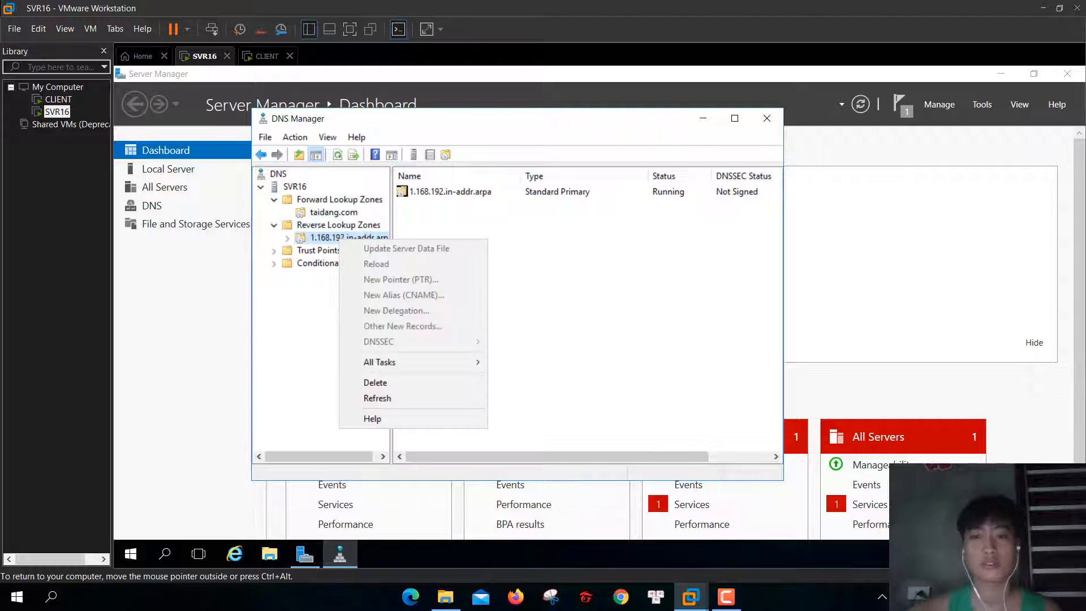
pyautogui.click(334, 237)
pyautogui.rightClick(332, 239)
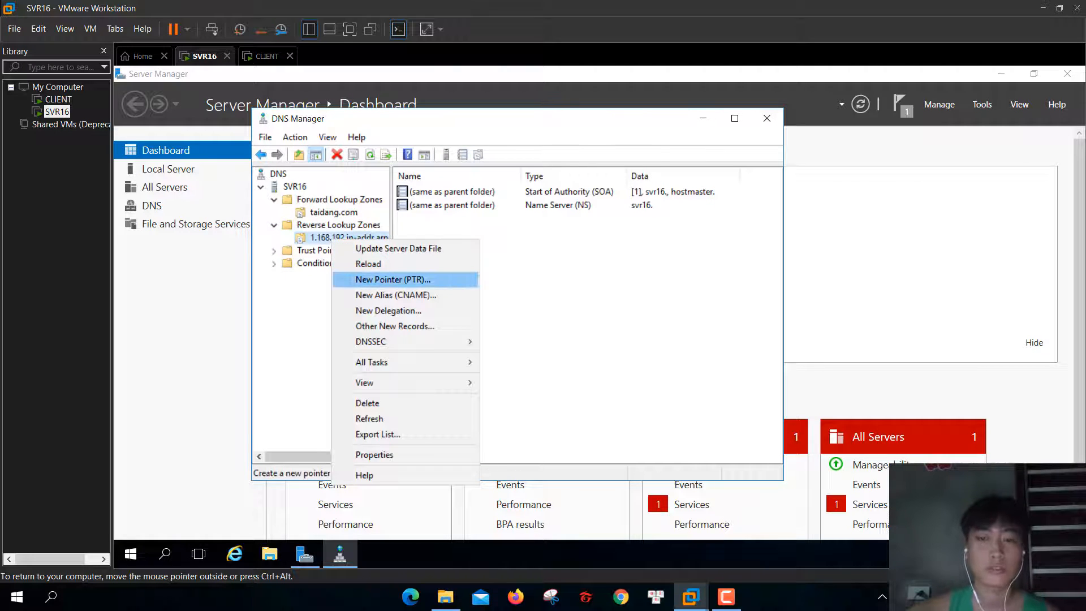
pyautogui.click(393, 280)
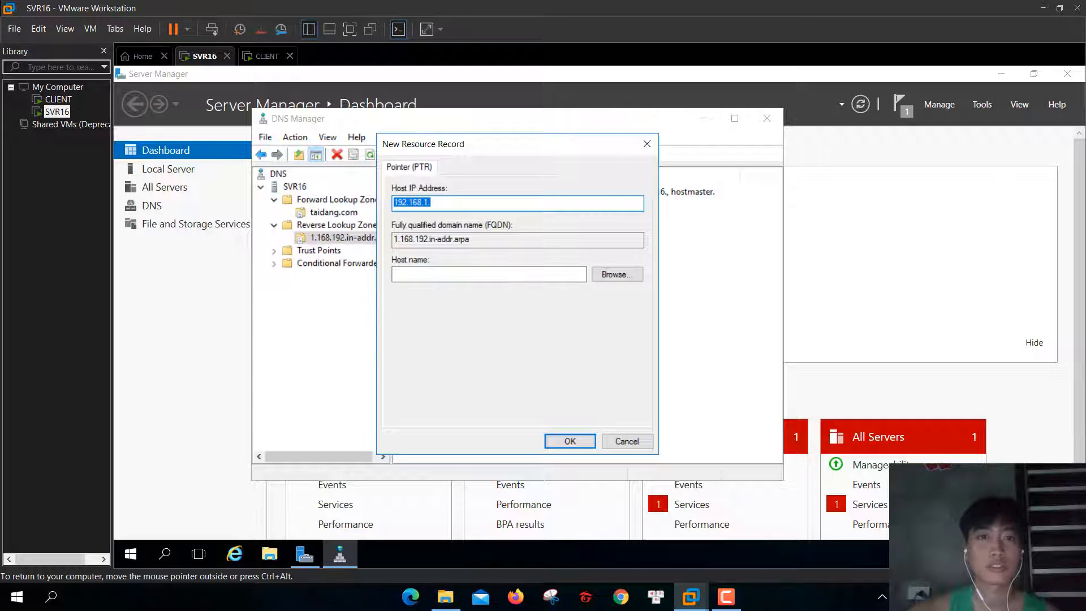
pyautogui.click(435, 203)
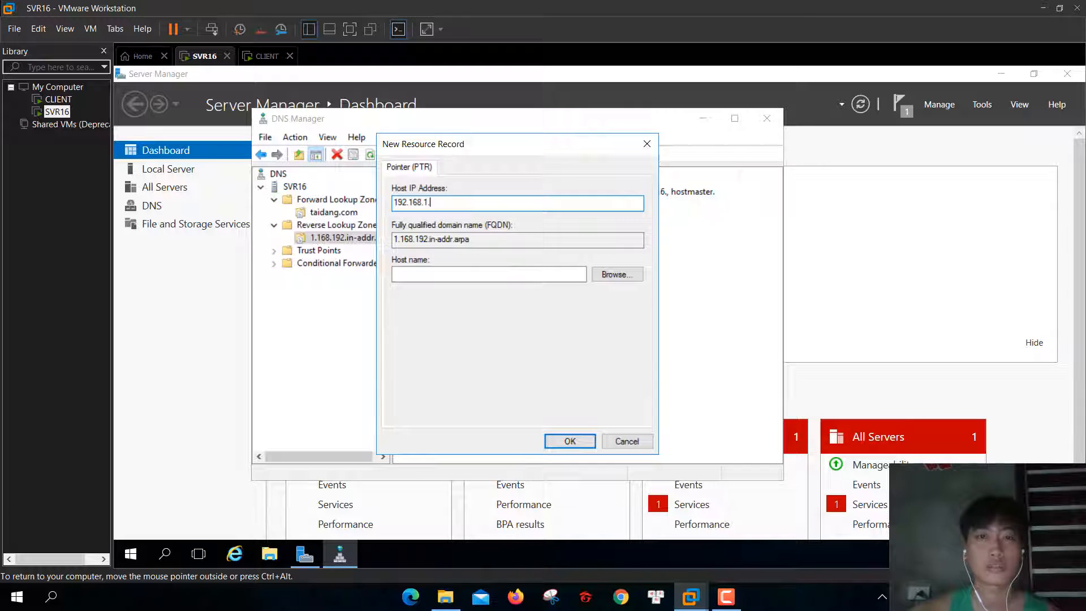
# - Choose the qb host record in SVR16's taidang.com forward zone as the pointer's host and create the record
pyautogui.click(617, 275)
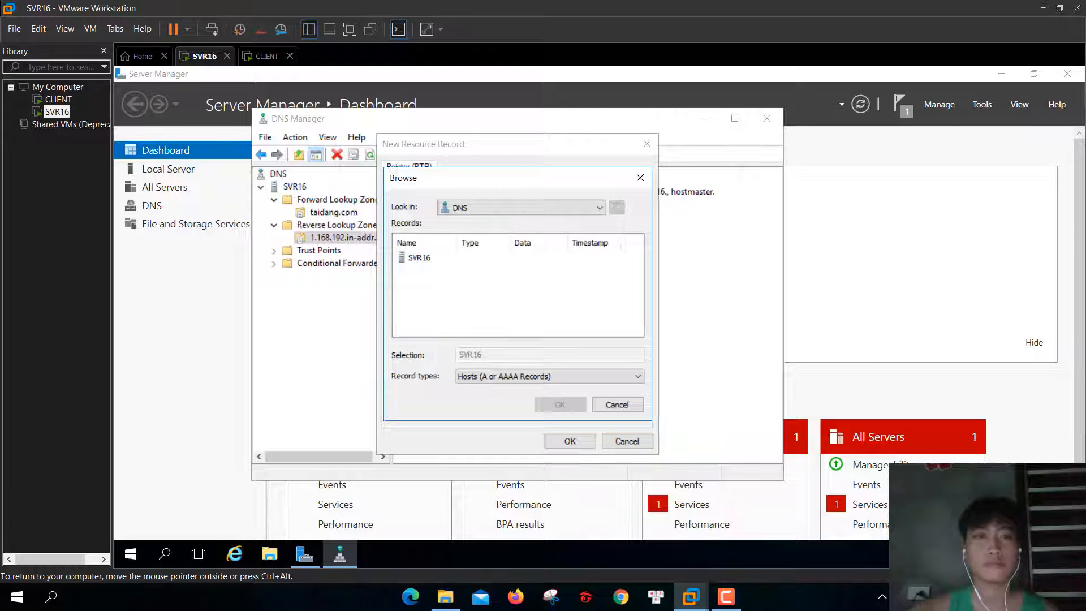
pyautogui.doubleClick(419, 258)
pyautogui.doubleClick(422, 258)
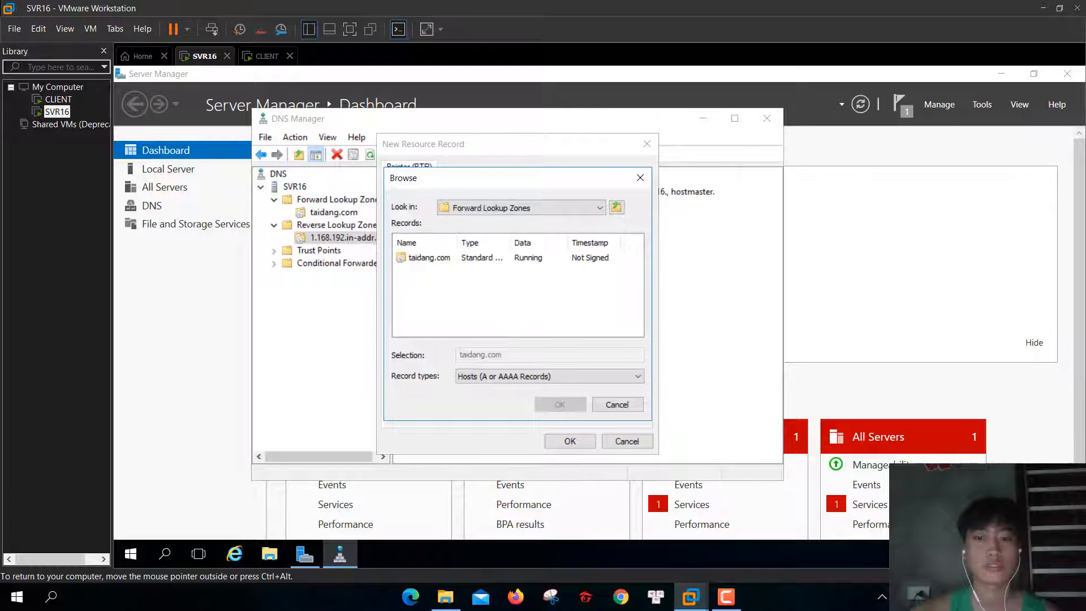
pyautogui.doubleClick(424, 258)
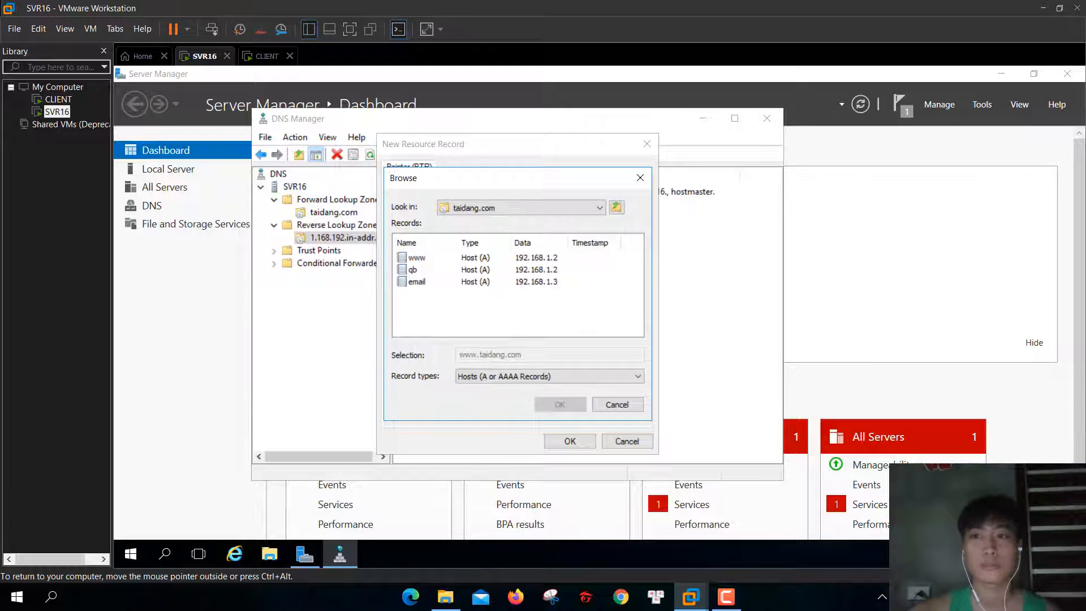
pyautogui.click(414, 270)
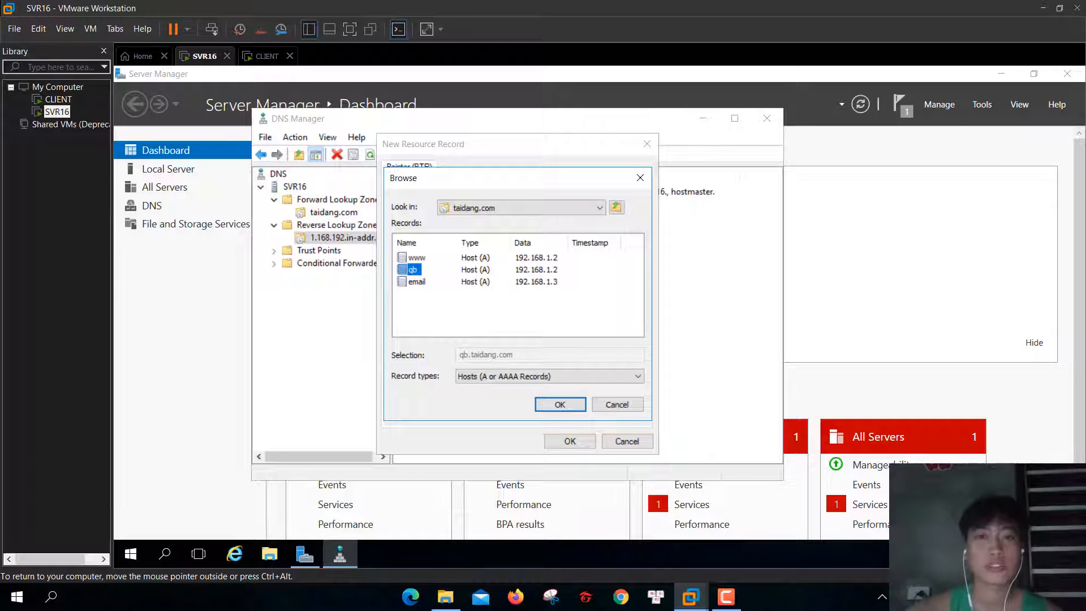
pyautogui.click(560, 405)
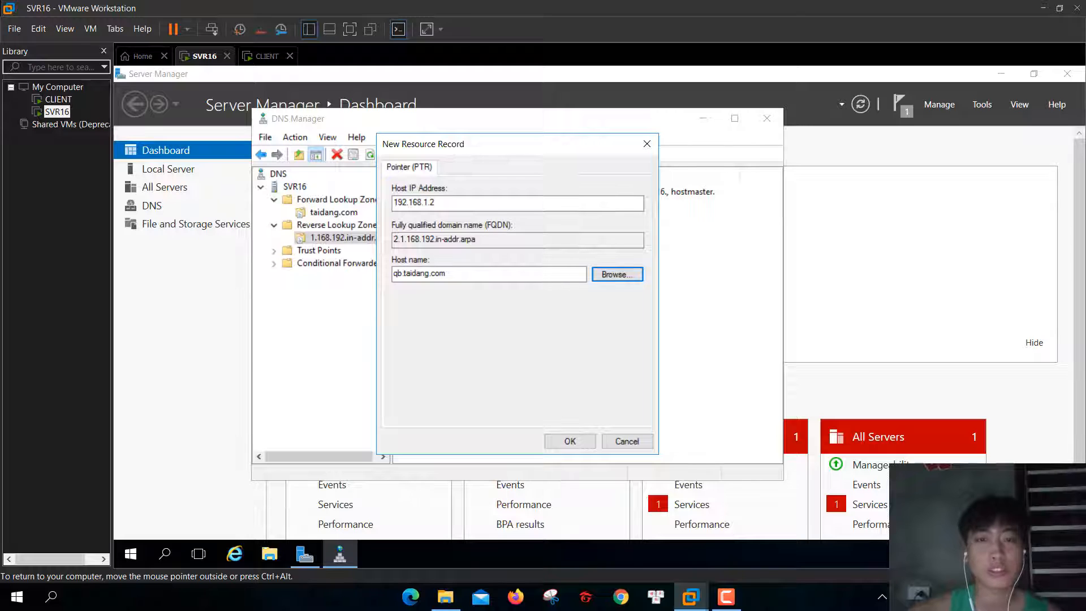
pyautogui.click(570, 441)
# - Create another pointer (PTR) record in the reverse zone for the www host record from taidang.com
pyautogui.rightClick(460, 251)
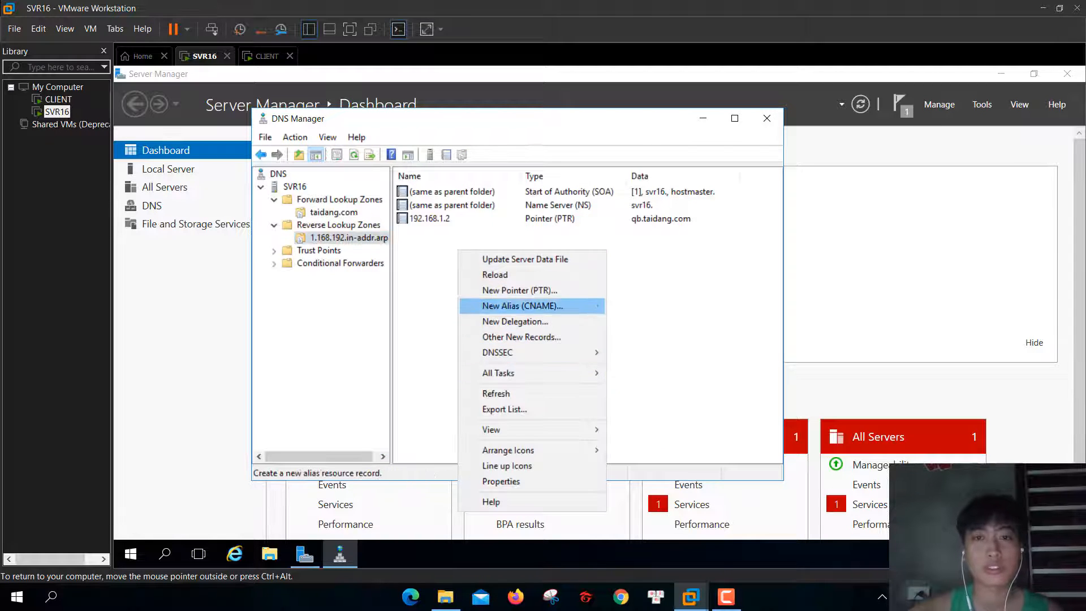
pyautogui.click(520, 290)
pyautogui.click(617, 274)
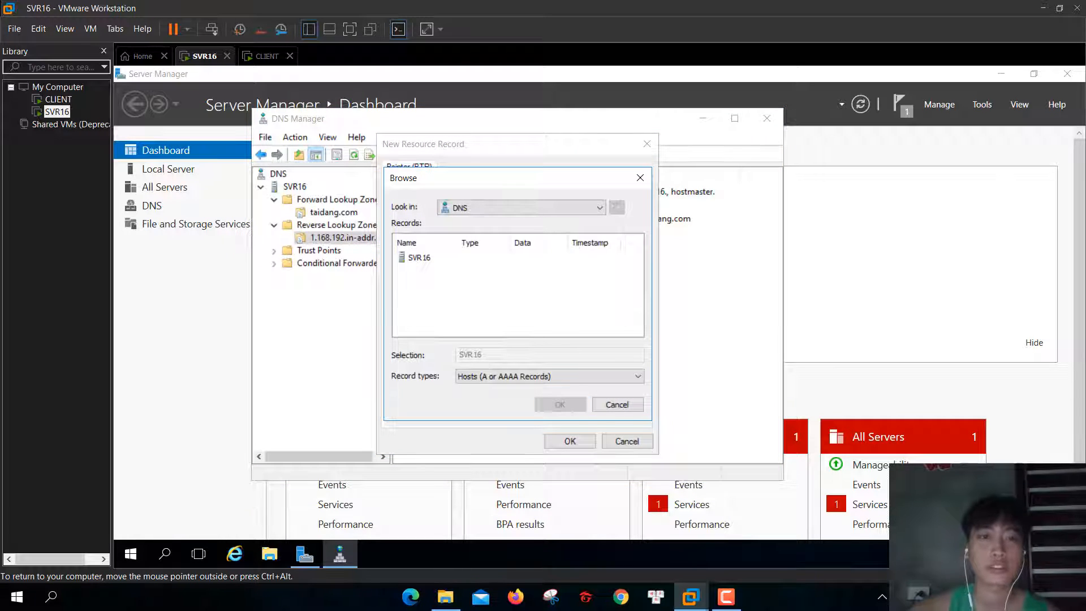
pyautogui.doubleClick(419, 258)
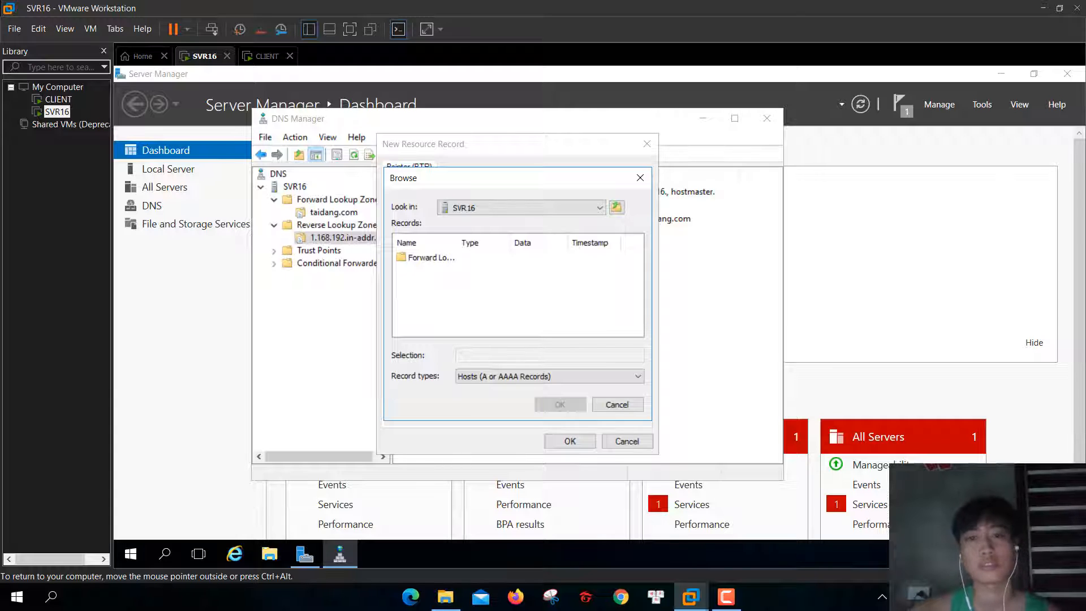
pyautogui.doubleClick(422, 257)
pyautogui.doubleClick(422, 257)
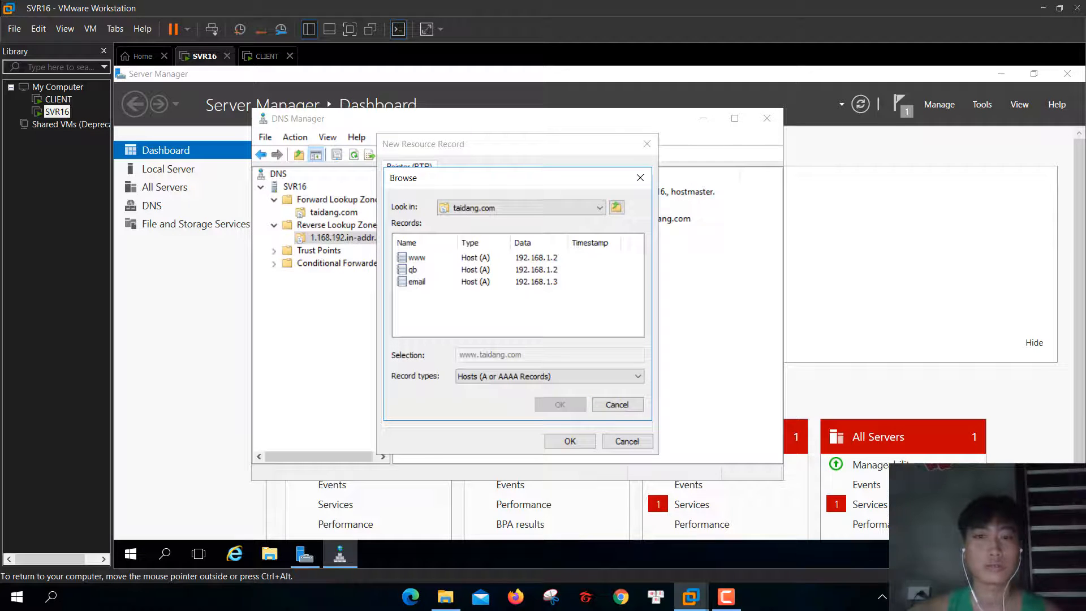
pyautogui.click(417, 258)
pyautogui.click(560, 404)
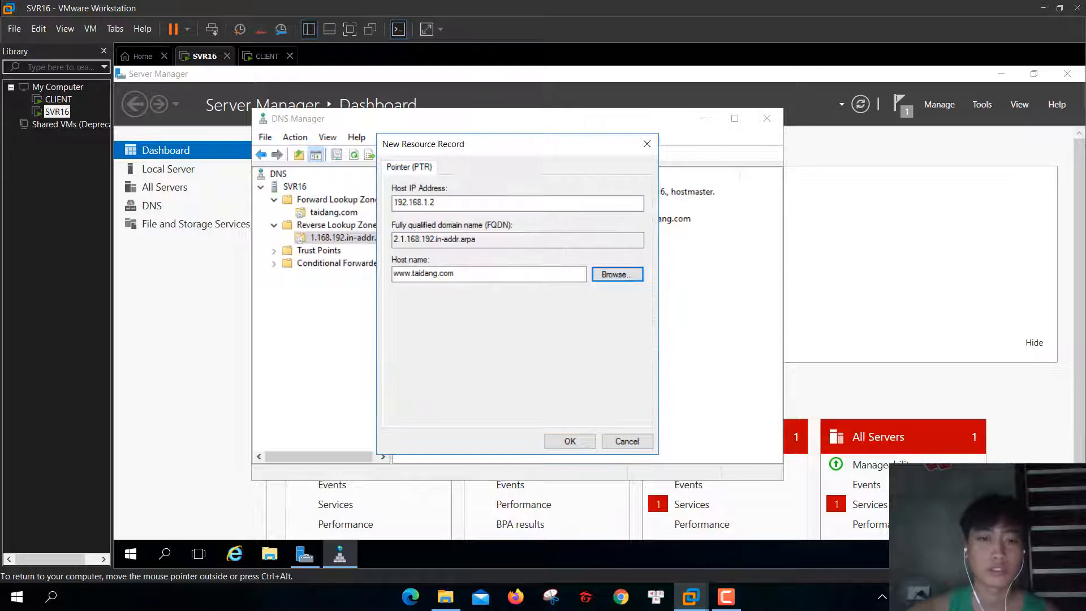
pyautogui.click(570, 441)
# - Create a pointer (PTR) record in the reverse zone for the email host record from taidang.com
pyautogui.rightClick(446, 258)
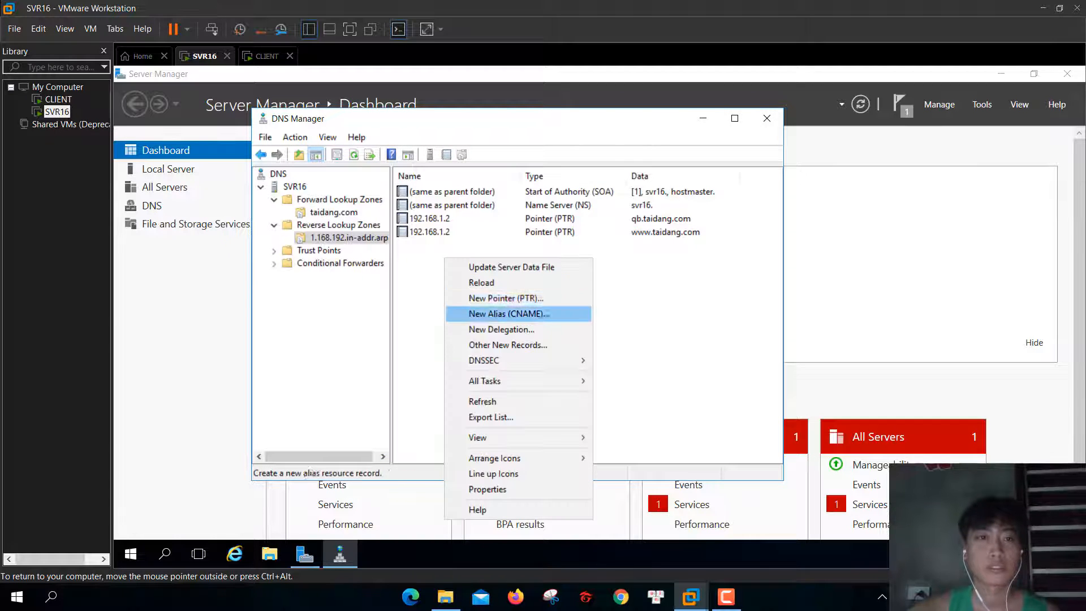
pyautogui.click(506, 298)
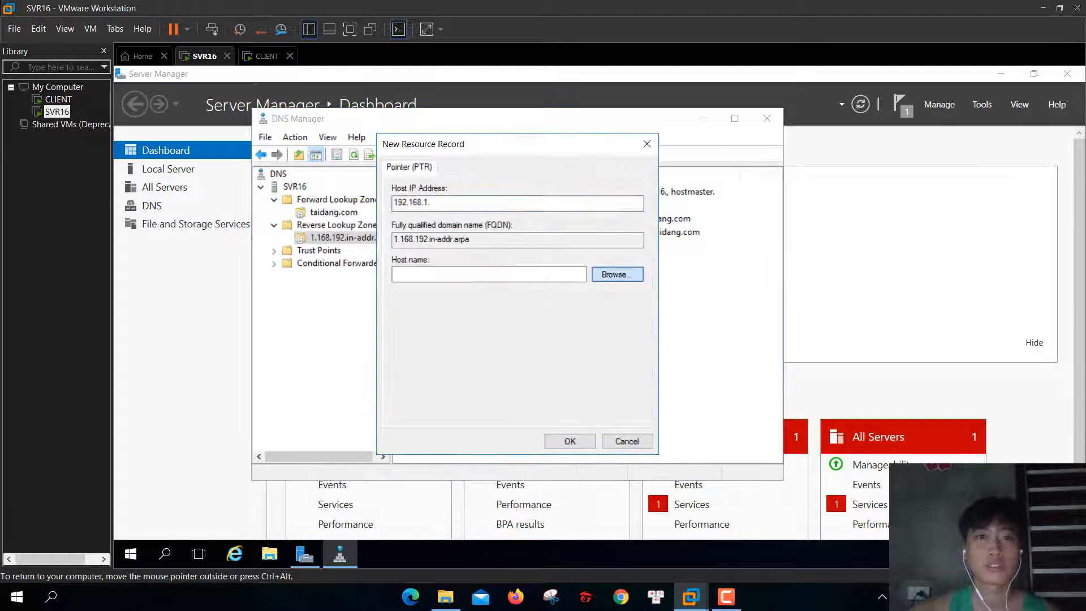
pyautogui.click(617, 274)
pyautogui.doubleClick(431, 258)
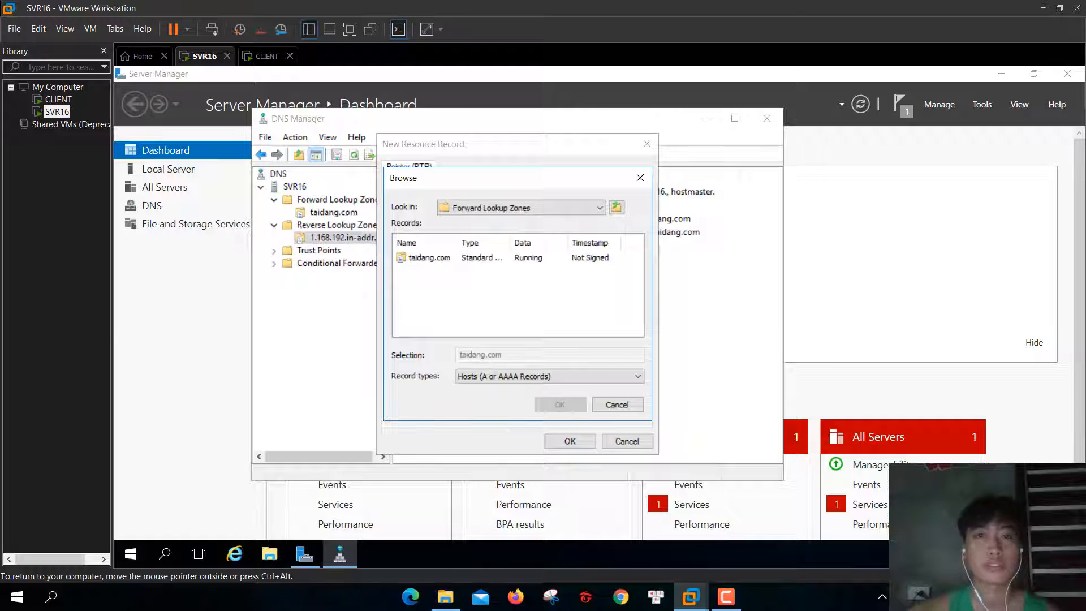
pyautogui.doubleClick(429, 258)
pyautogui.click(417, 281)
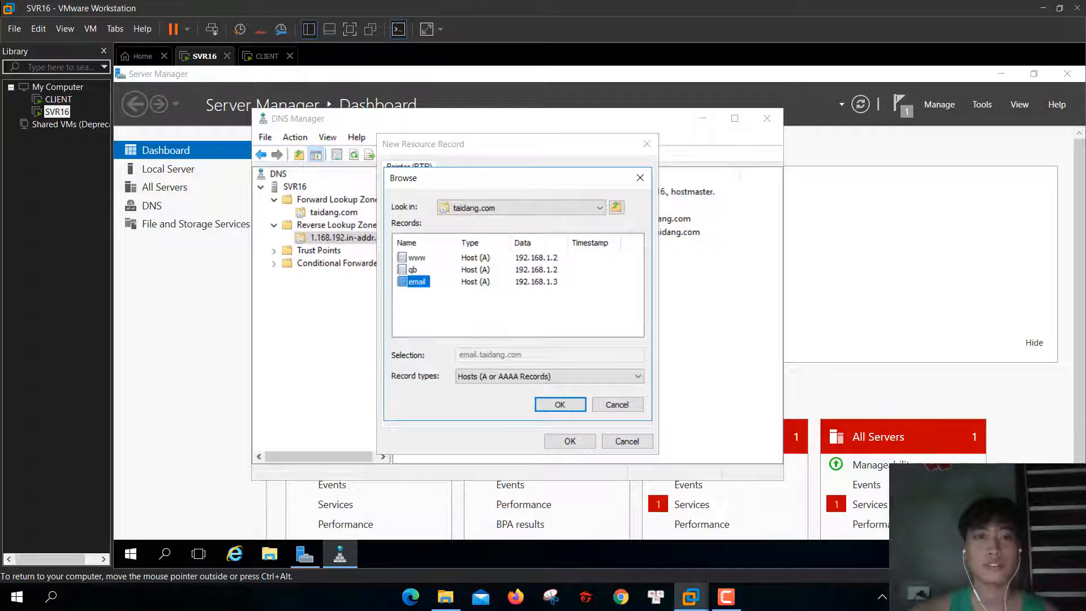
pyautogui.moveTo(556, 172); pyautogui.dragTo(791, 215)
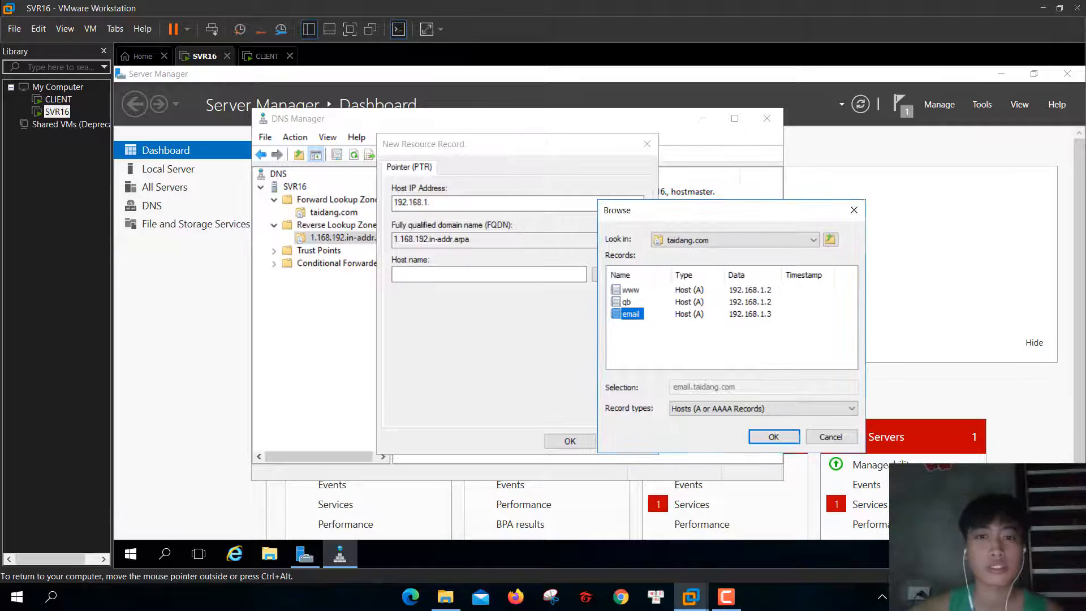
pyautogui.click(774, 437)
pyautogui.click(570, 442)
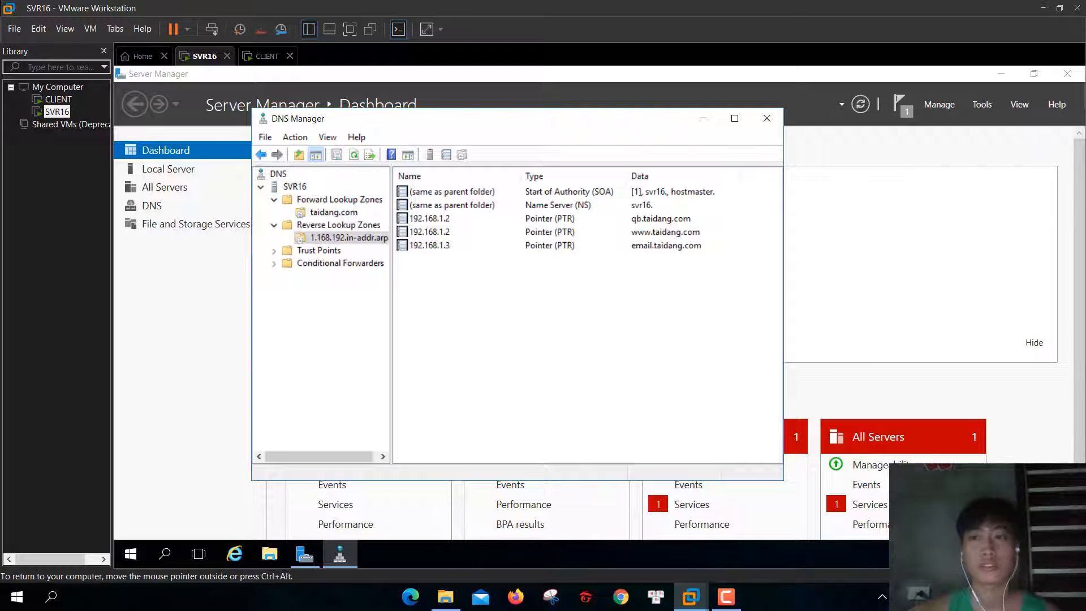
# - Start a new alias (CNAME) record in the 1.168.192 reverse zone and name it test1
pyautogui.rightClick(500, 334)
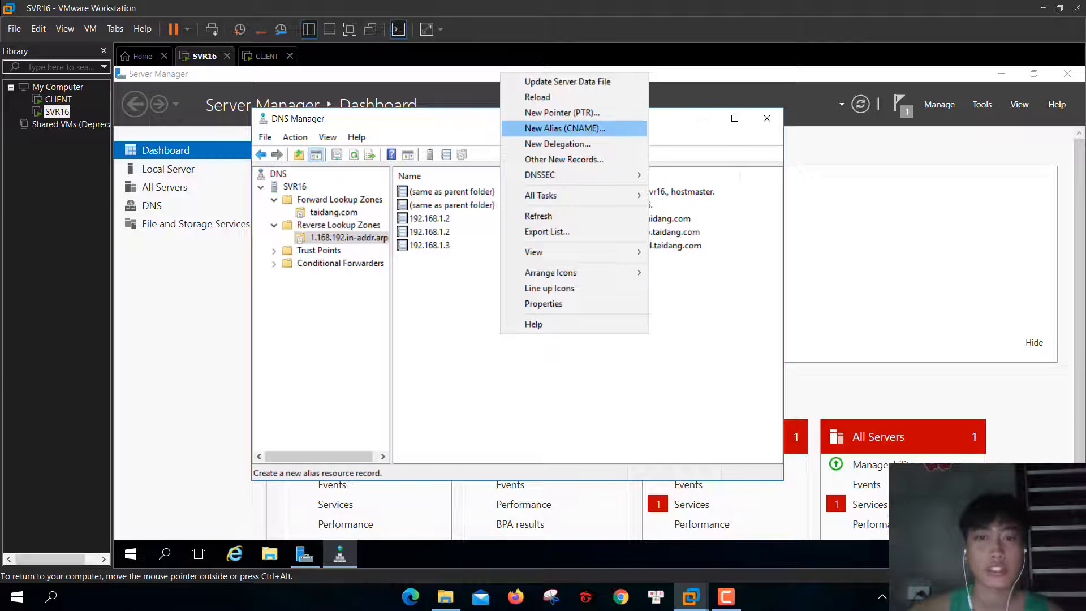
pyautogui.click(564, 128)
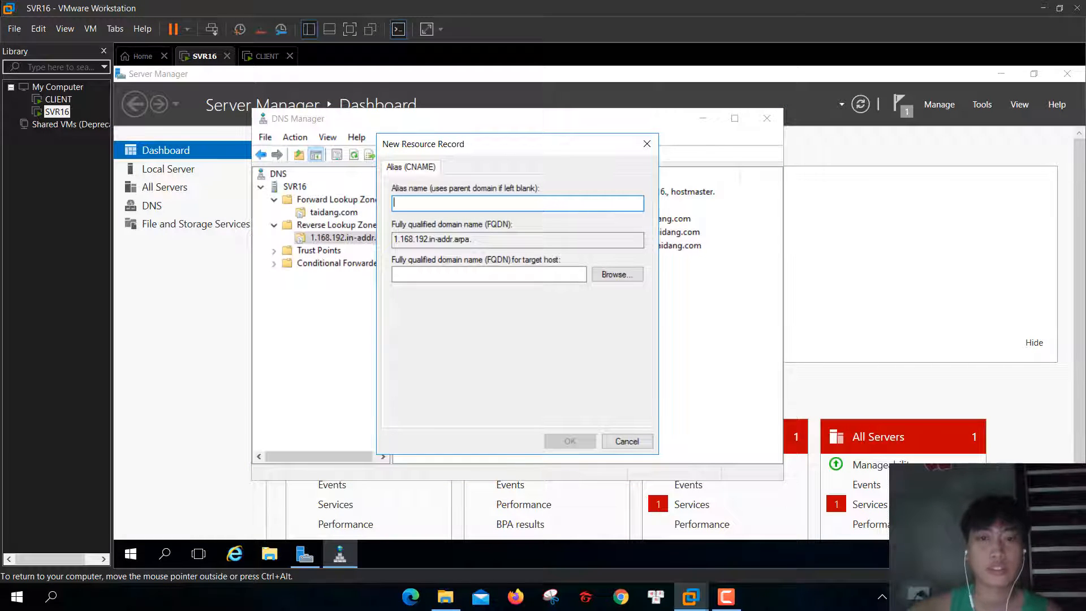
pyautogui.write('tew')
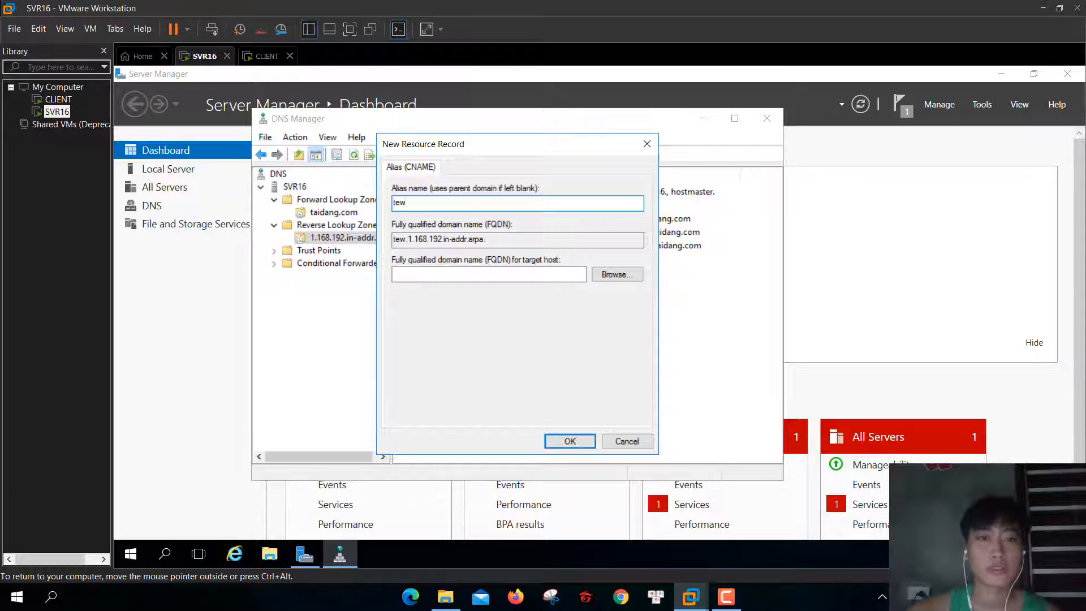
pyautogui.press('BackSpace')
pyautogui.write('st1')
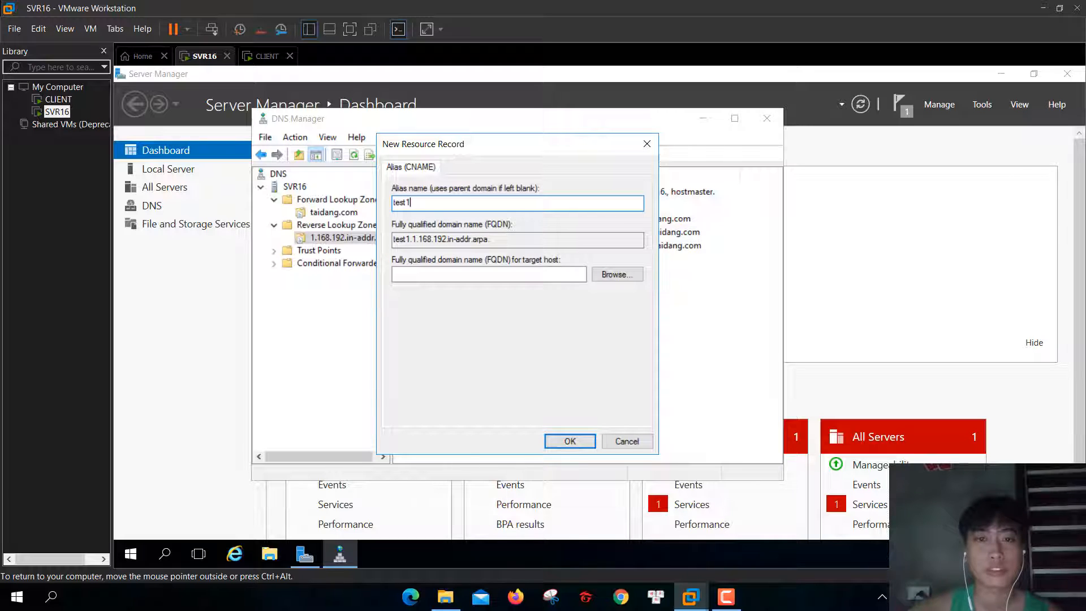
# - Choose the test alias from SVR16's taidang.com forward zone as test1's target host, create the record, and close DNS Manager
pyautogui.click(617, 274)
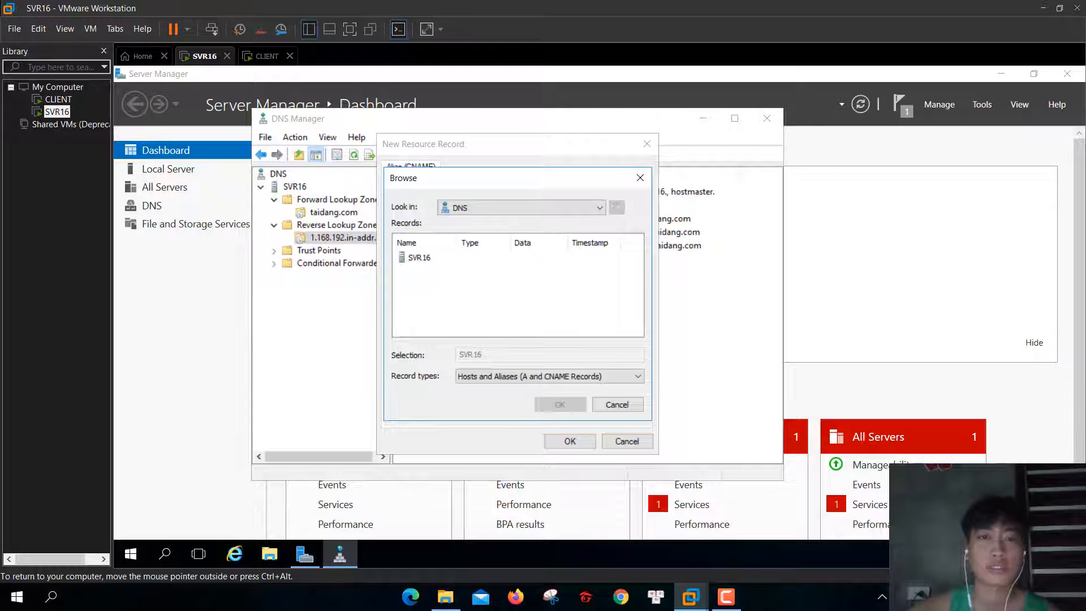
pyautogui.doubleClick(419, 258)
pyautogui.doubleClick(426, 257)
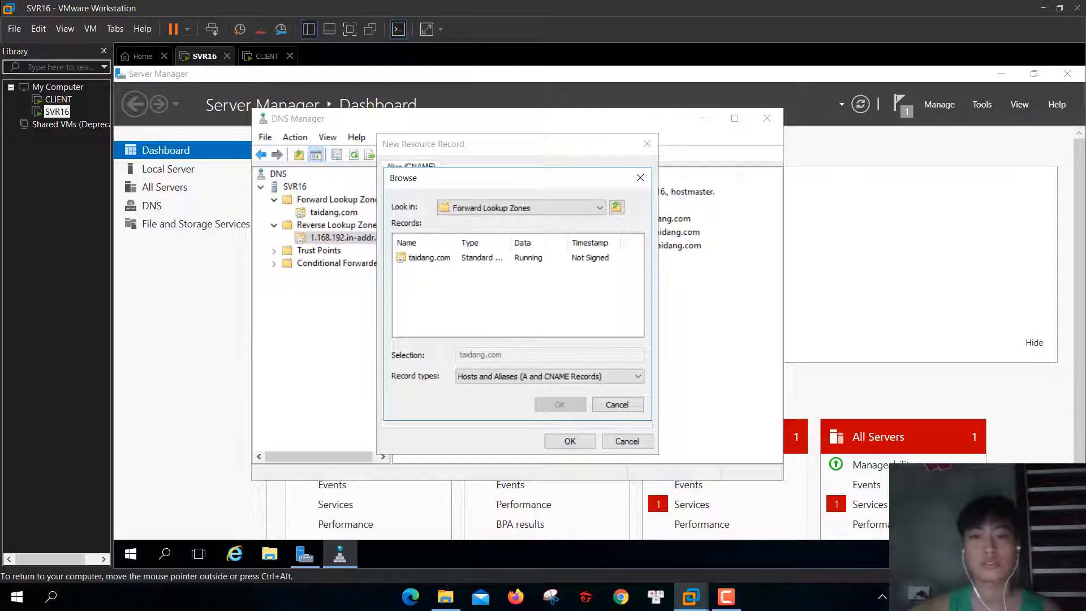
pyautogui.doubleClick(430, 258)
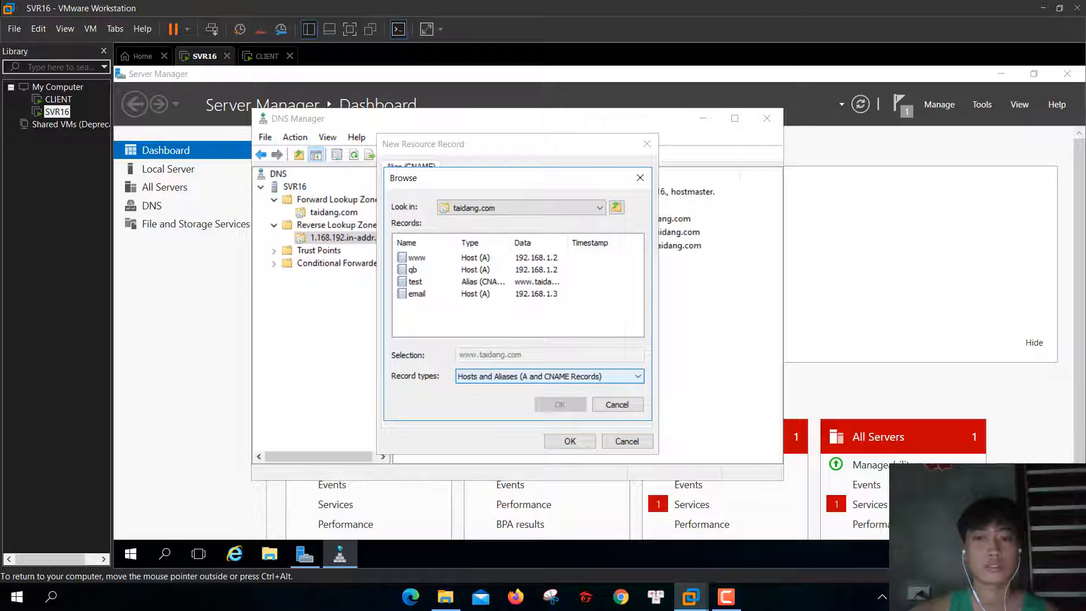
pyautogui.click(415, 281)
pyautogui.click(560, 404)
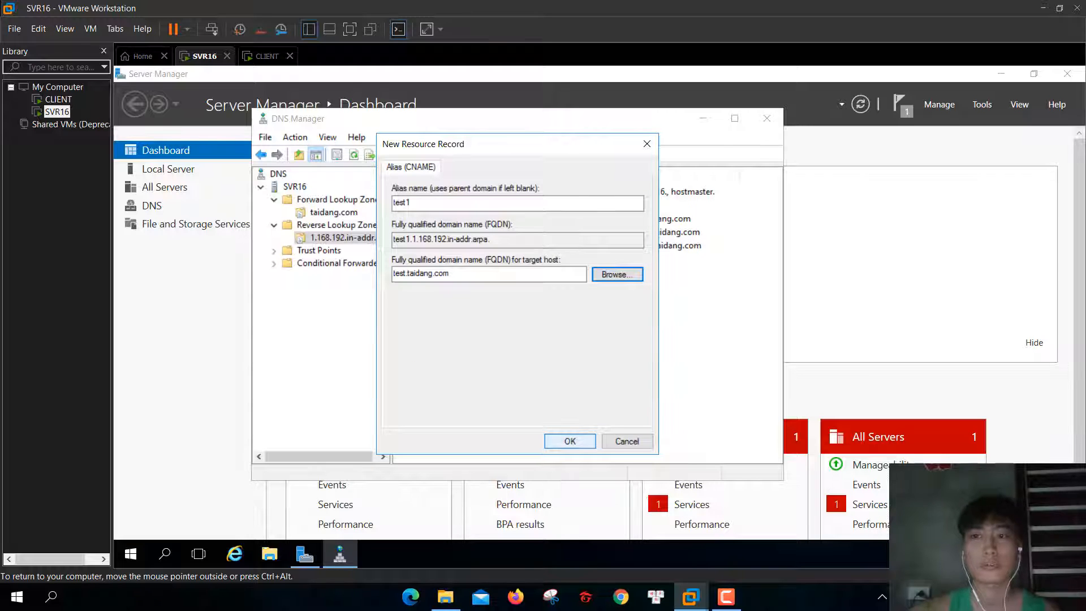
pyautogui.click(569, 441)
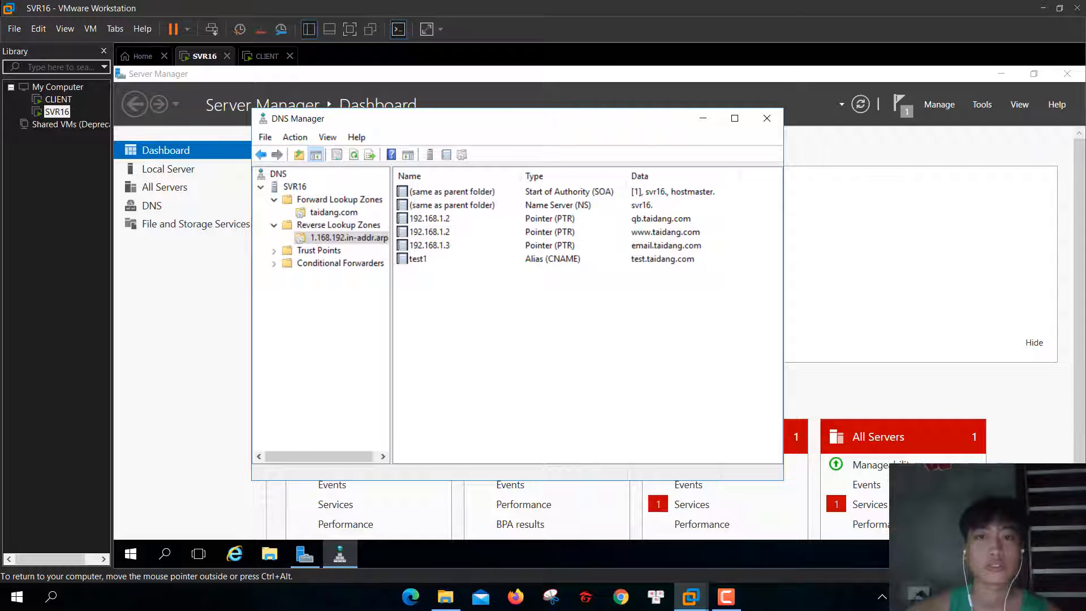
pyautogui.click(767, 118)
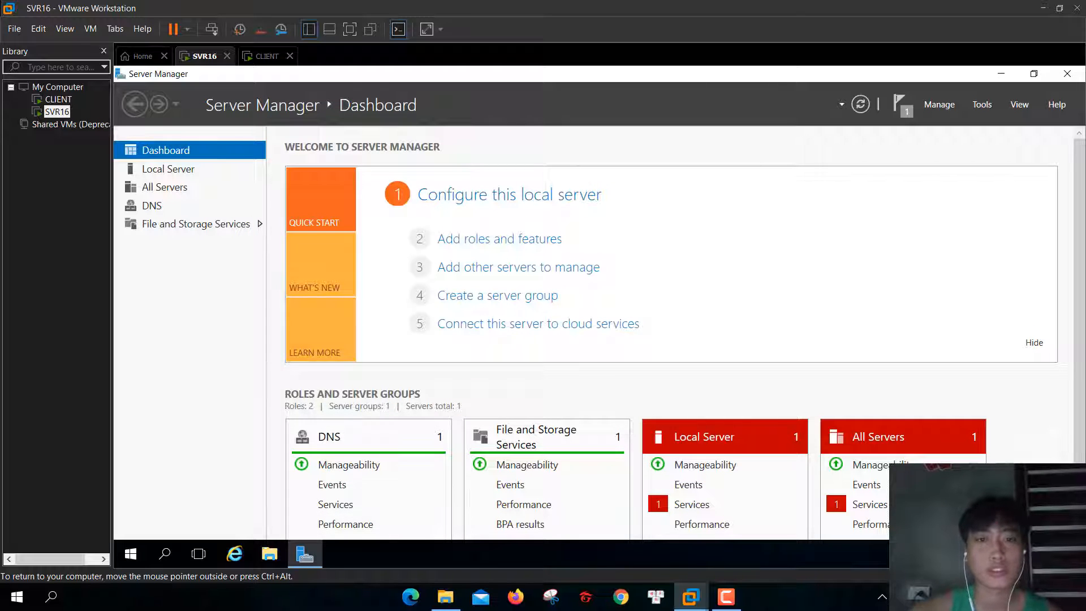
# - Open a Command Prompt on SVR16 and start an interactive nslookup session
pyautogui.click(165, 554)
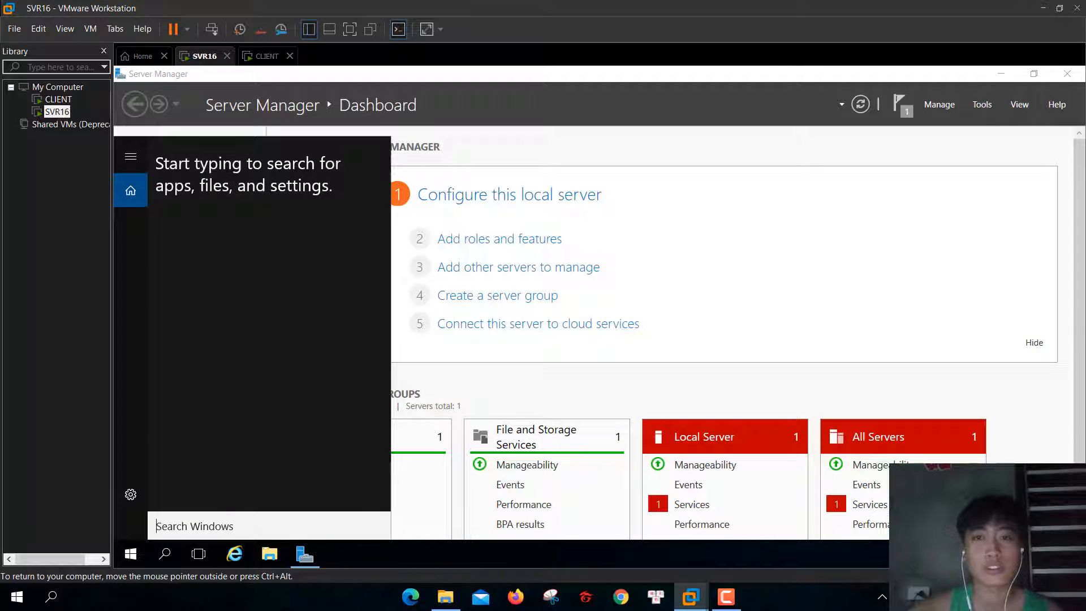
pyautogui.write('cmd')
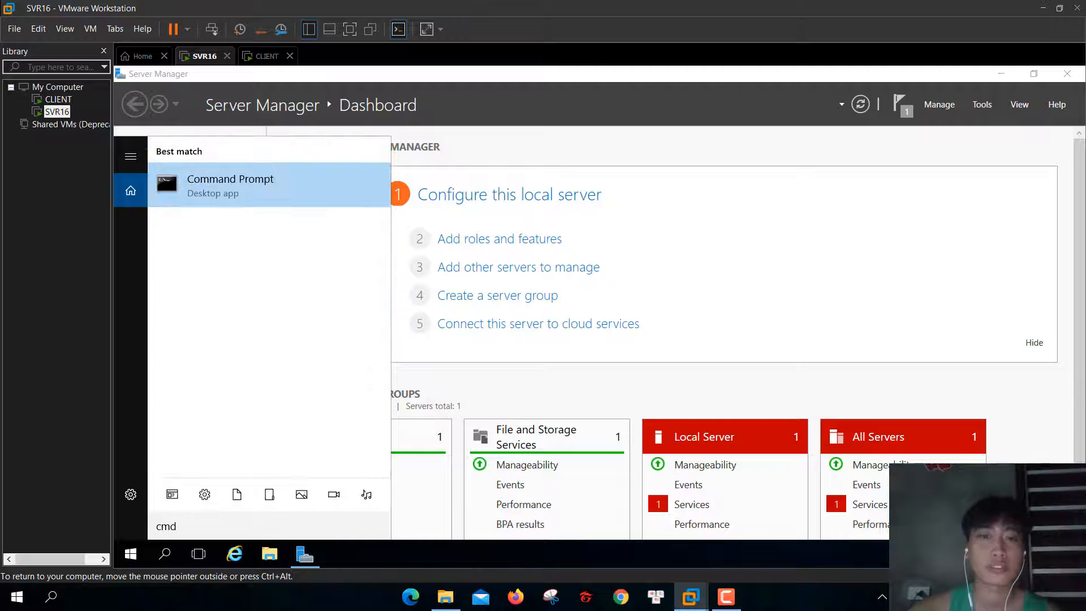
pyautogui.press('Return')
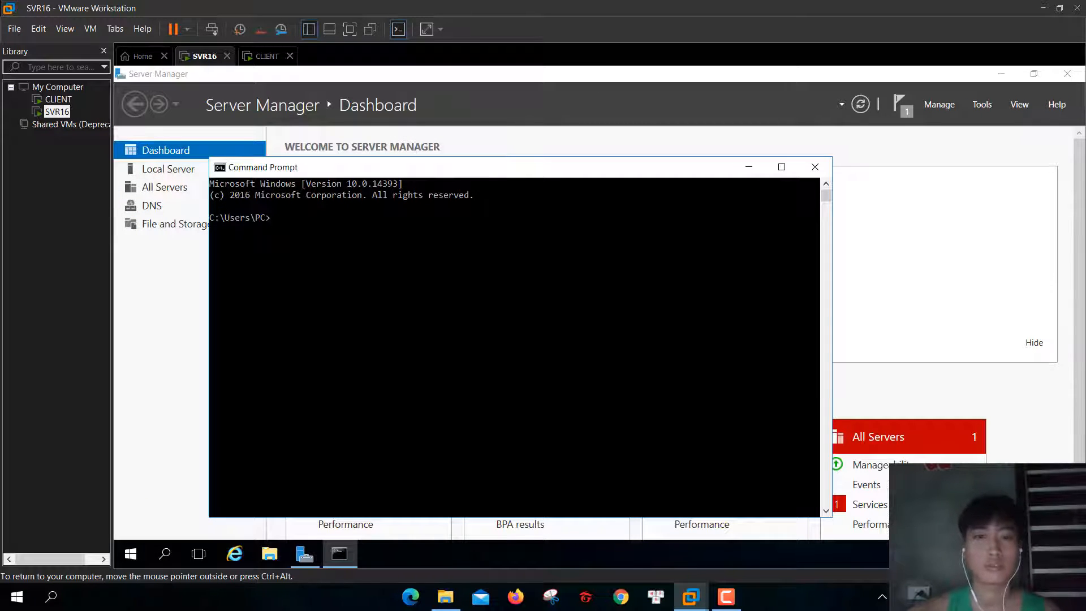
pyautogui.write('nsloo')
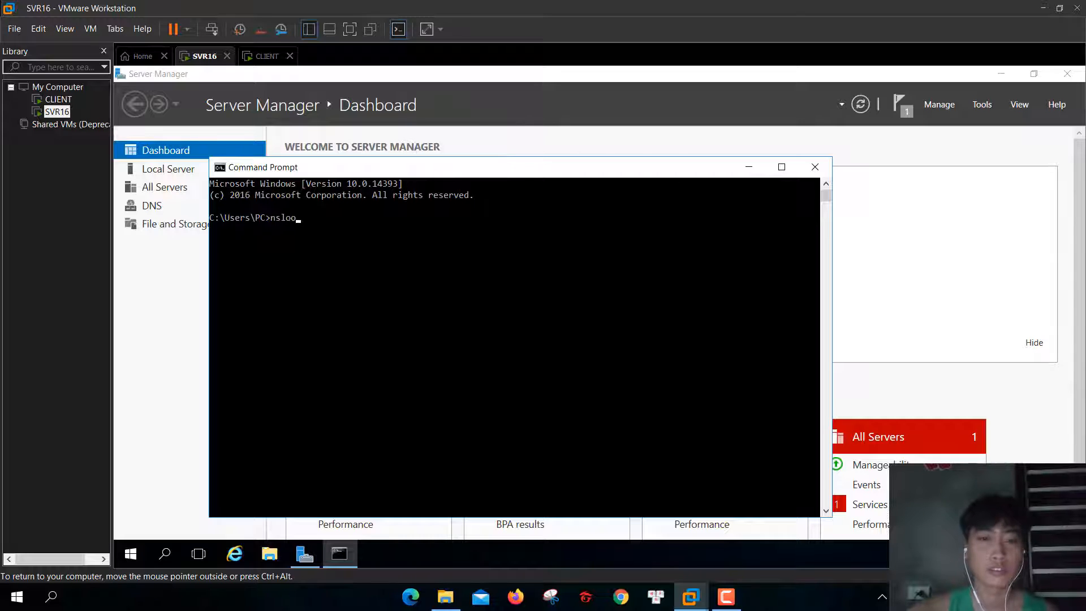
pyautogui.write('ku')
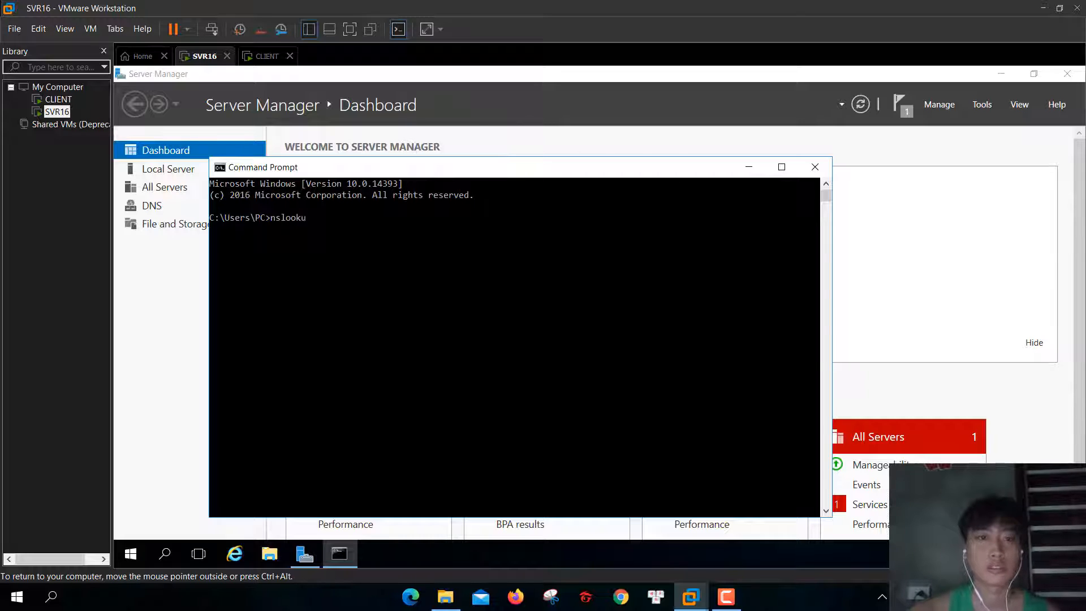
pyautogui.write('p')
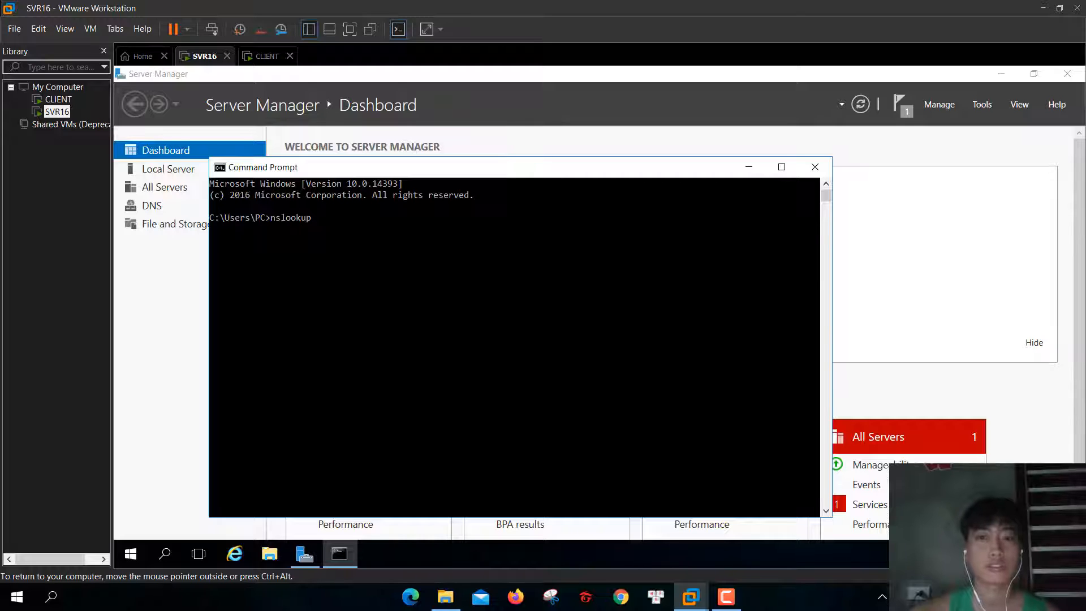
pyautogui.press('Return')
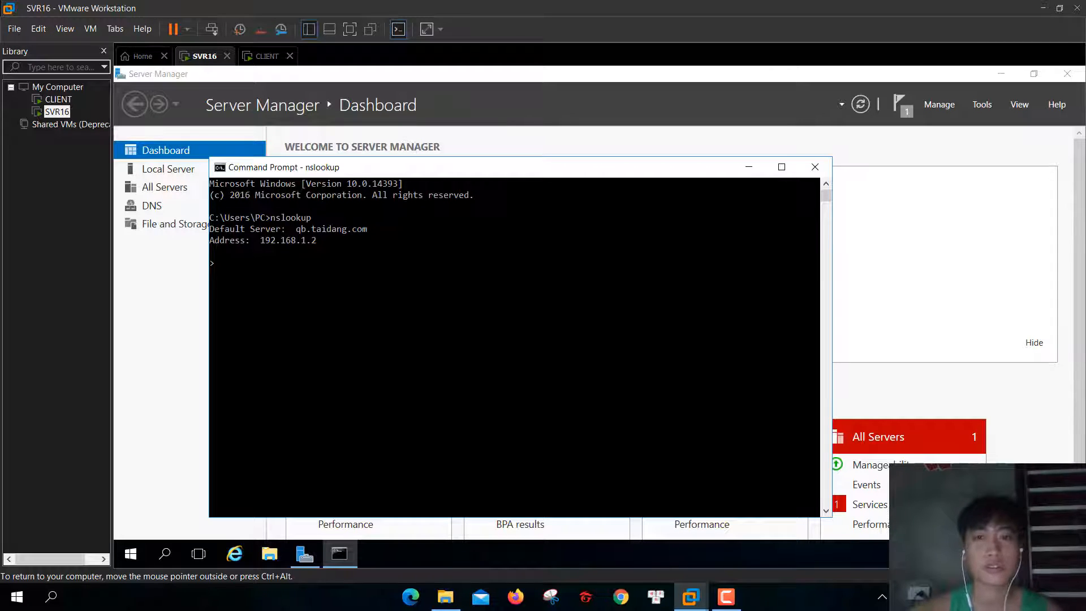
# - Run reverse lookups for 192.168.1.2 and 192.168.1.3 in nslookup
pyautogui.write('192')
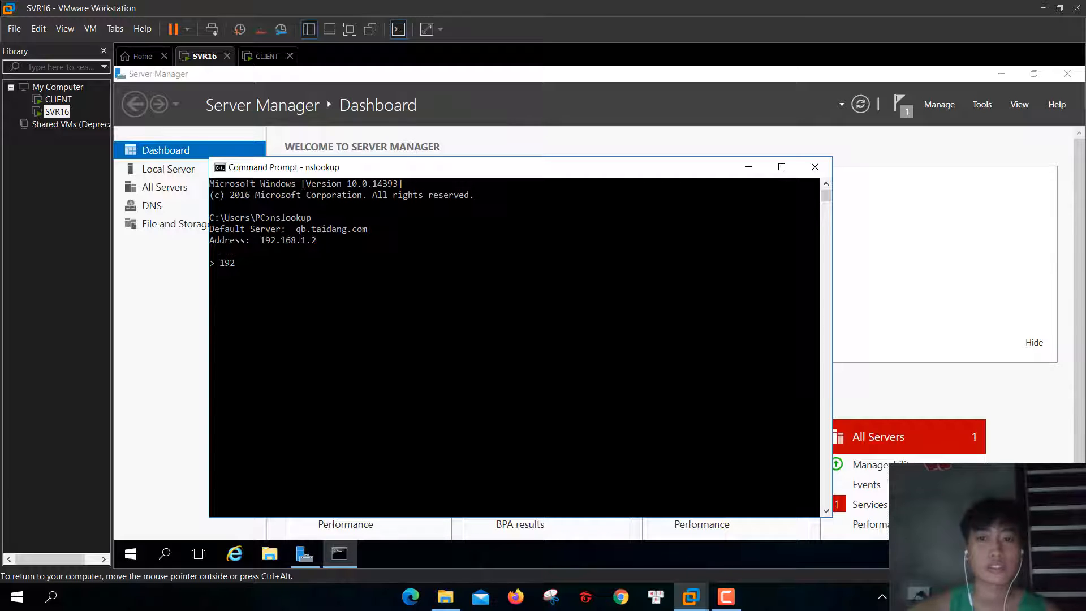
pyautogui.write('.168')
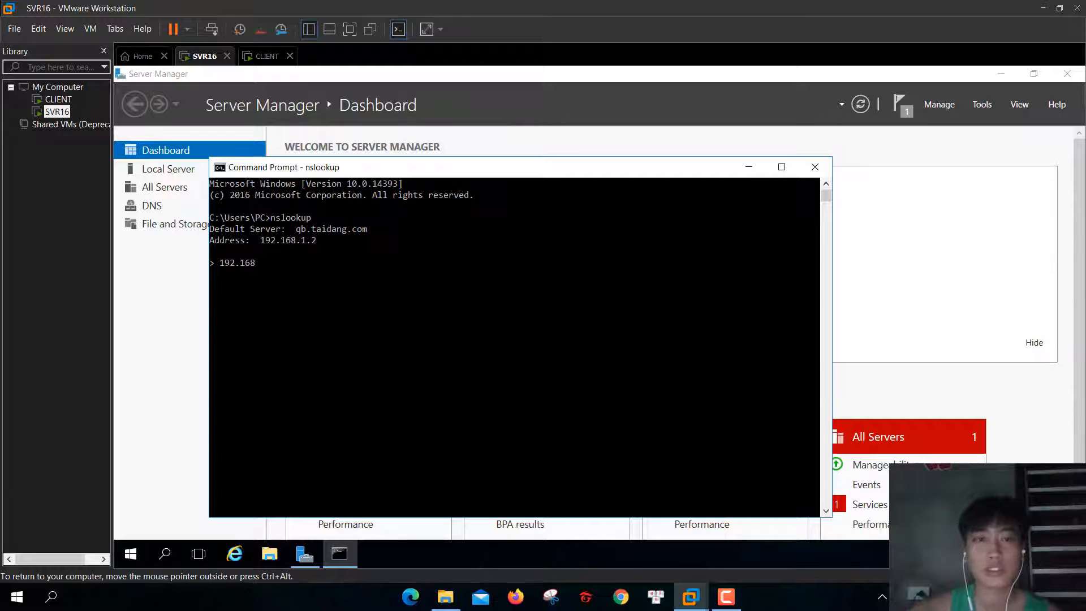
pyautogui.write('.1.2')
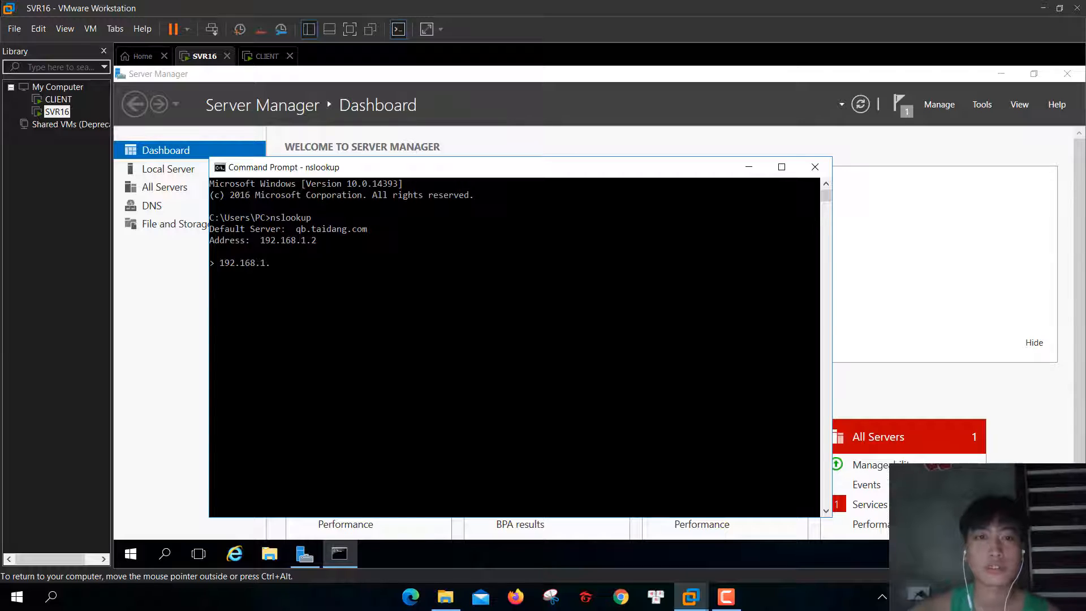
pyautogui.press('Return')
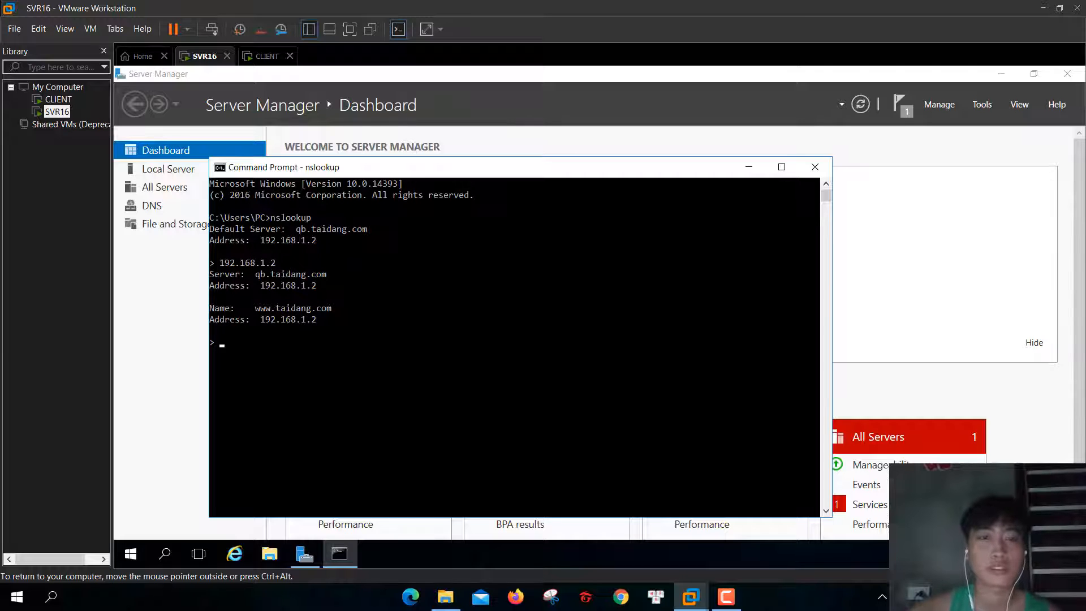
pyautogui.write('192.1')
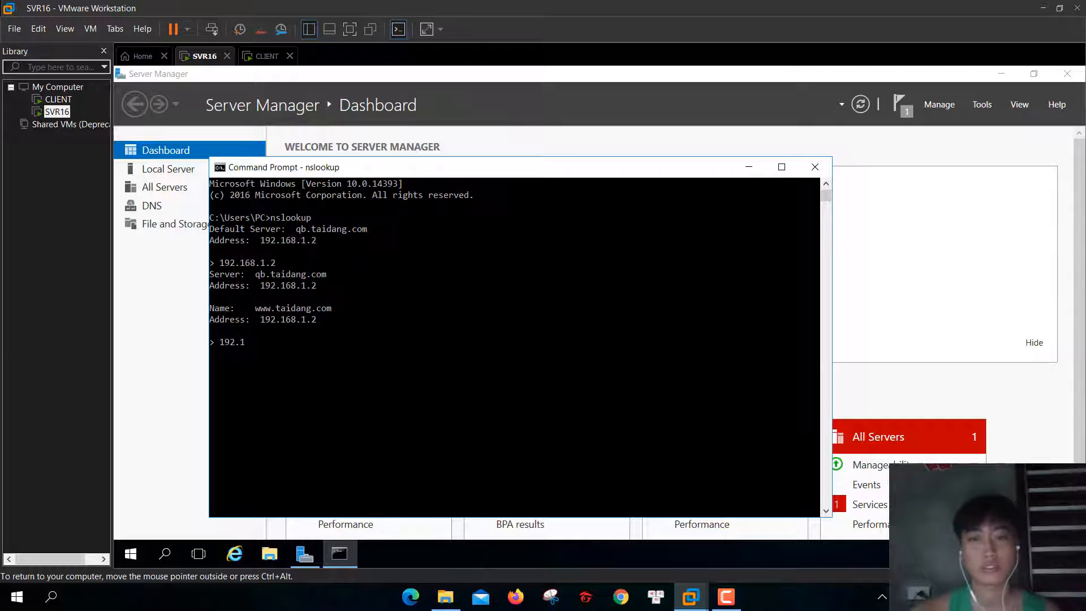
pyautogui.write('68.1.3')
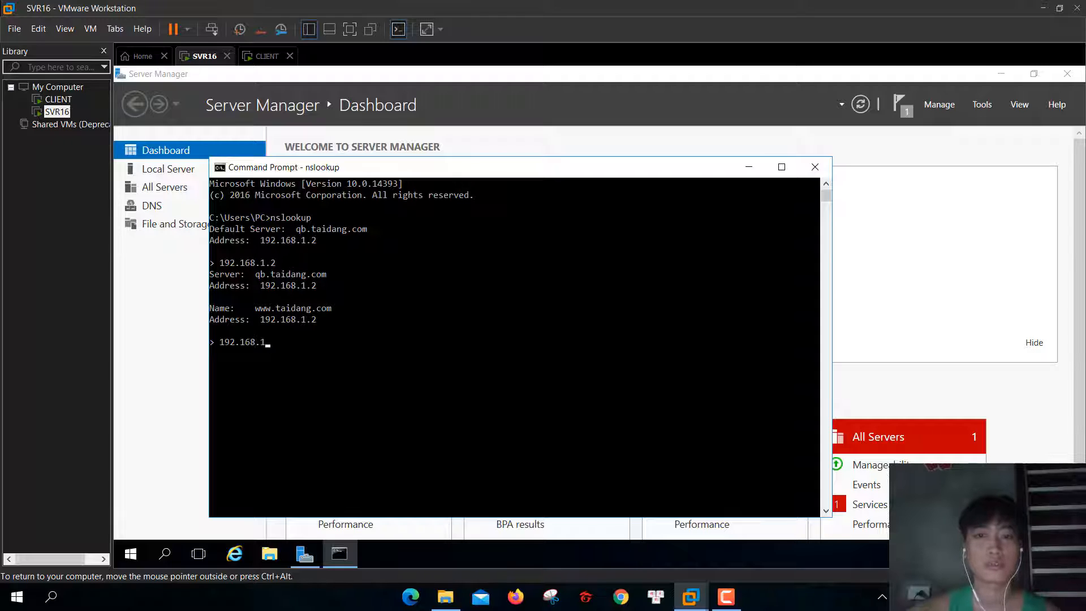
pyautogui.press('Return')
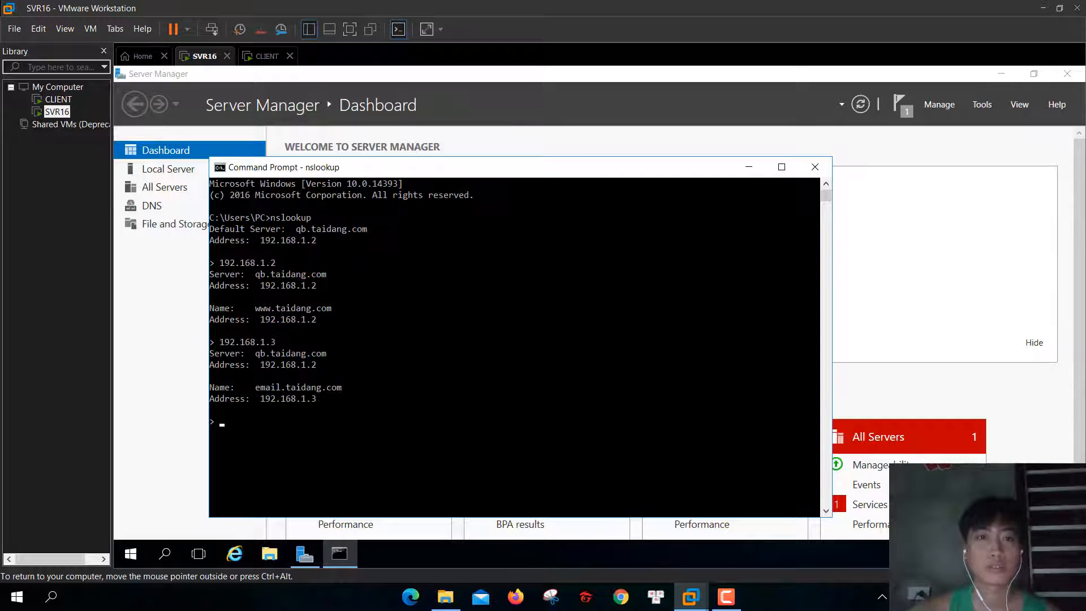
# - Run a forward lookup for email.taidang.com in the nslookup session
pyautogui.write('mai')
pyautogui.press('BackSpace')
pyautogui.press('BackSpace')
pyautogui.press('BackSpace')
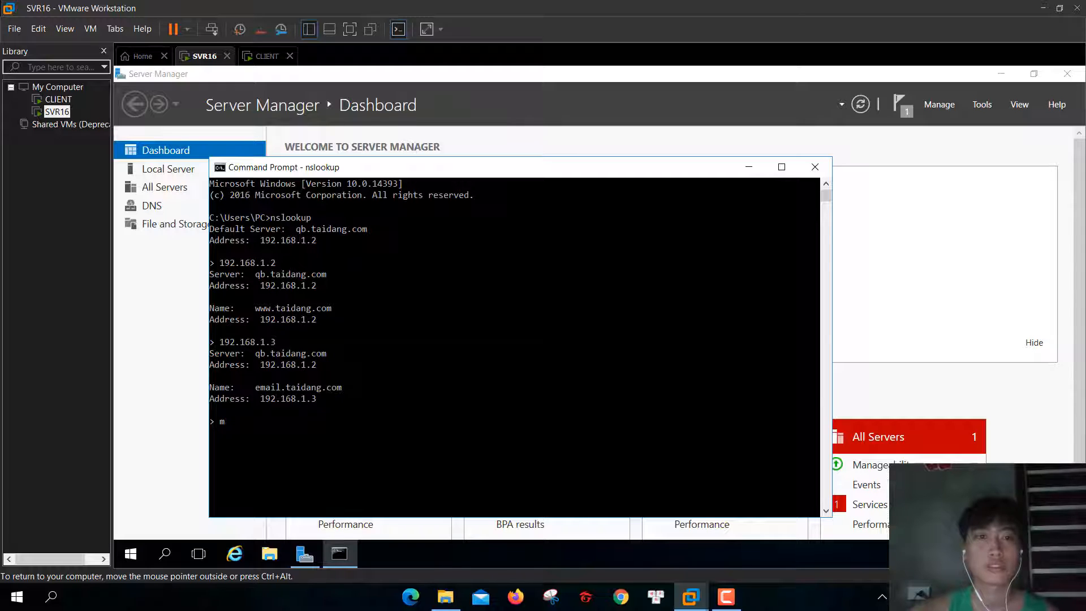
pyautogui.write('ema')
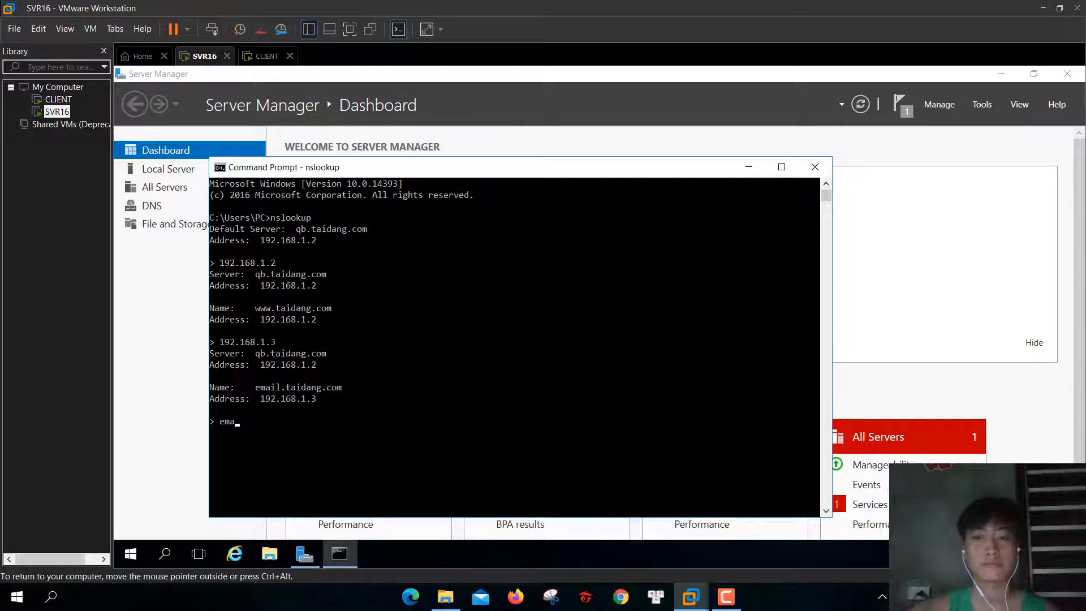
pyautogui.write('il')
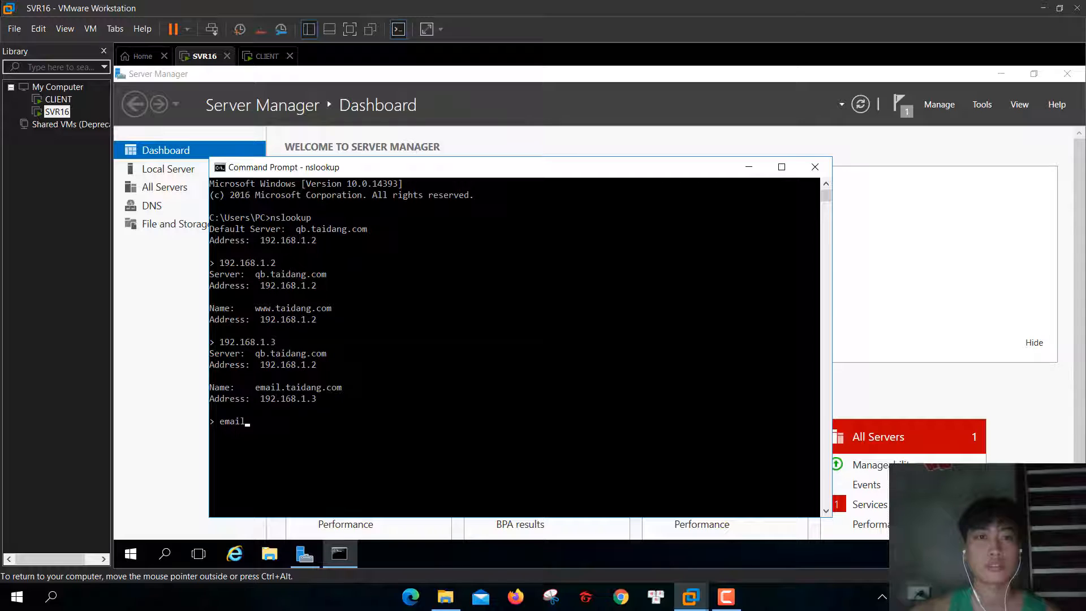
pyautogui.write('.taidang.')
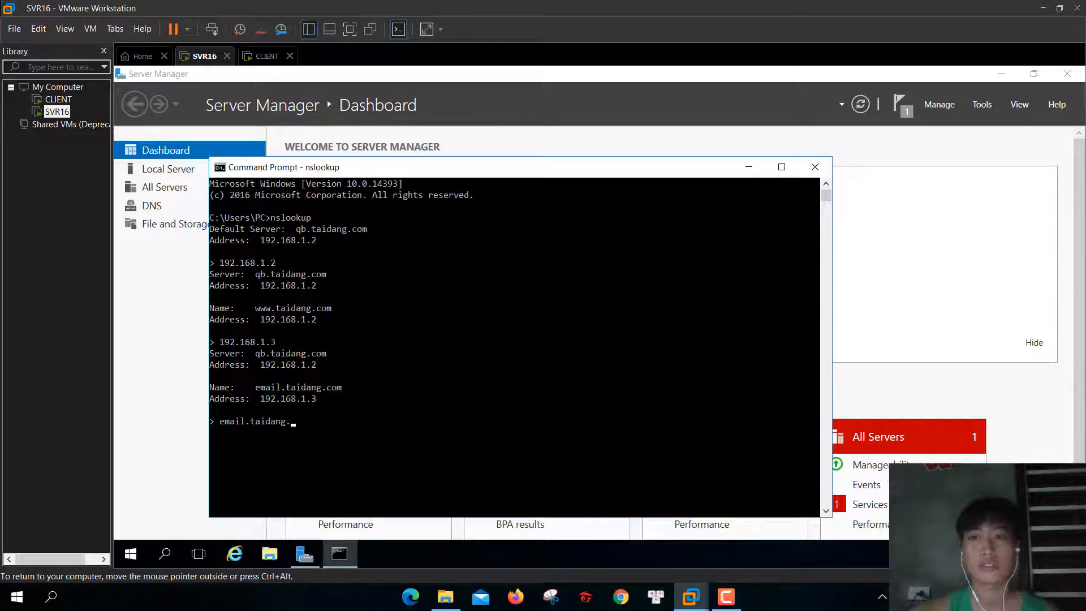
pyautogui.write('cpo')
pyautogui.press('BackSpace')
pyautogui.press('BackSpace')
pyautogui.press('BackSpace')
pyautogui.write('com')
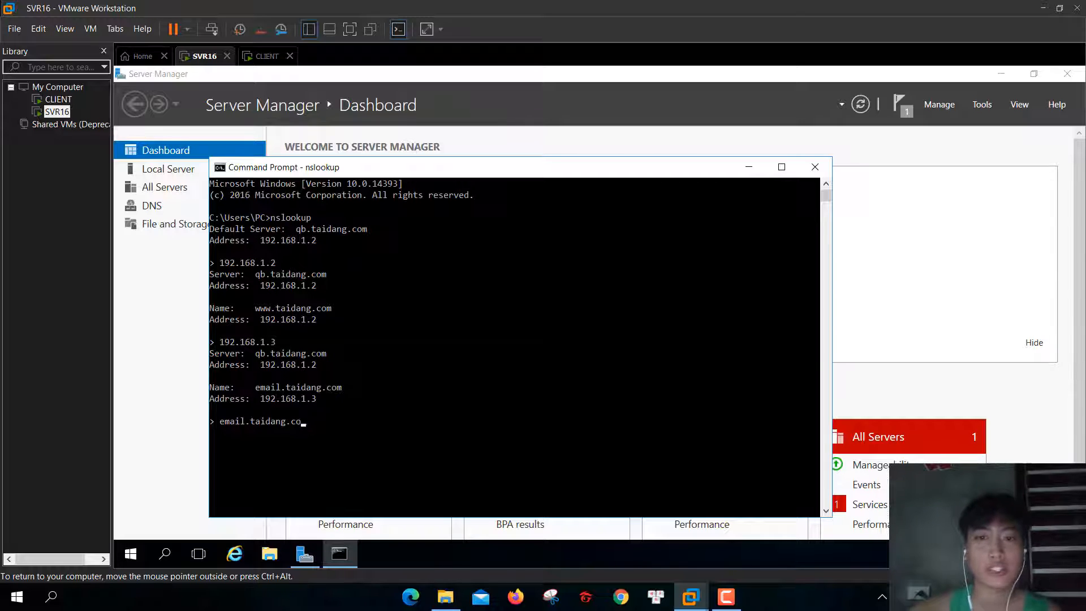
pyautogui.press('Return')
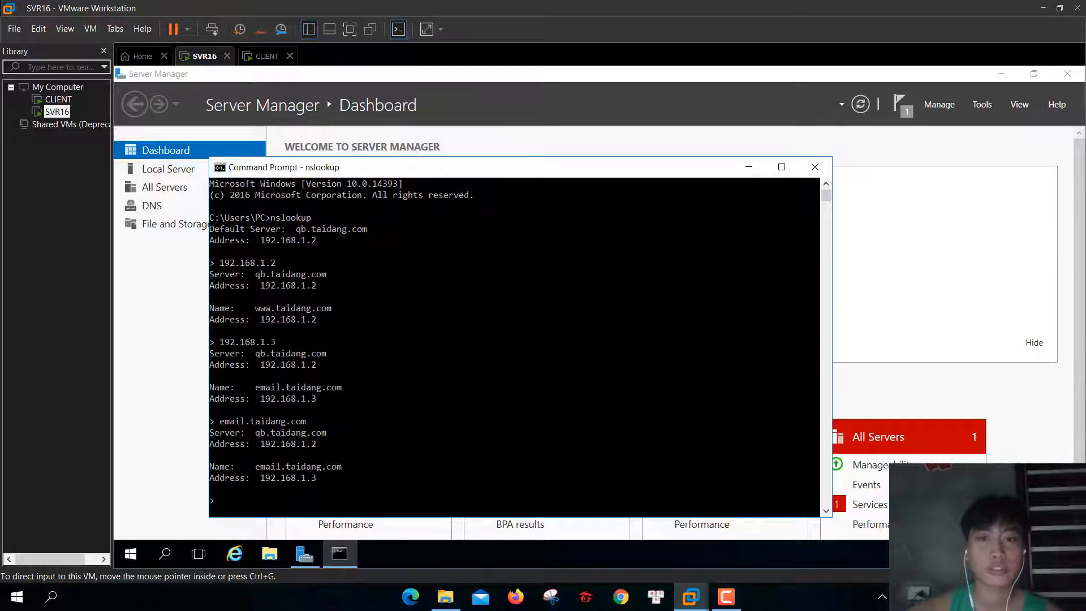
pyautogui.click(726, 597)
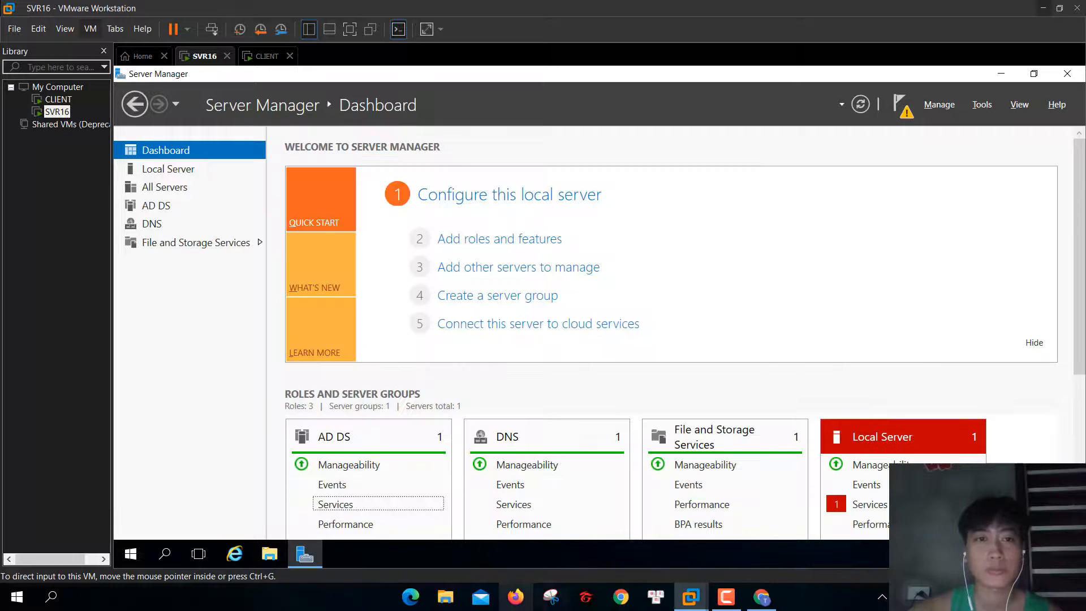
# - Start adding roles and features on SVR16, keeping the default installation type and SVR16 as the destination server
pyautogui.hotkey('ctrl', 'g')
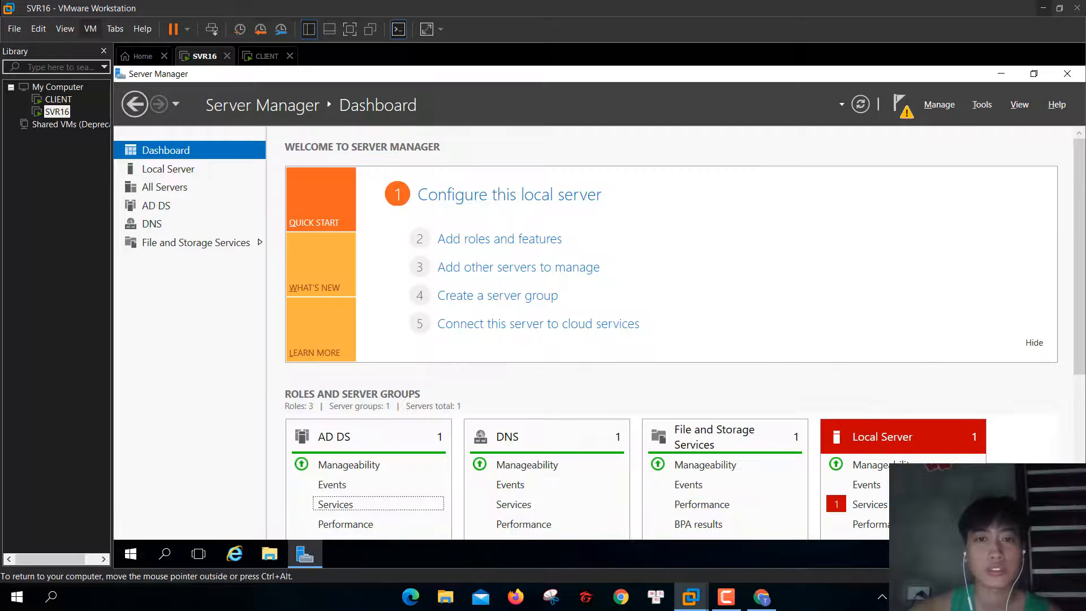
pyautogui.click(500, 239)
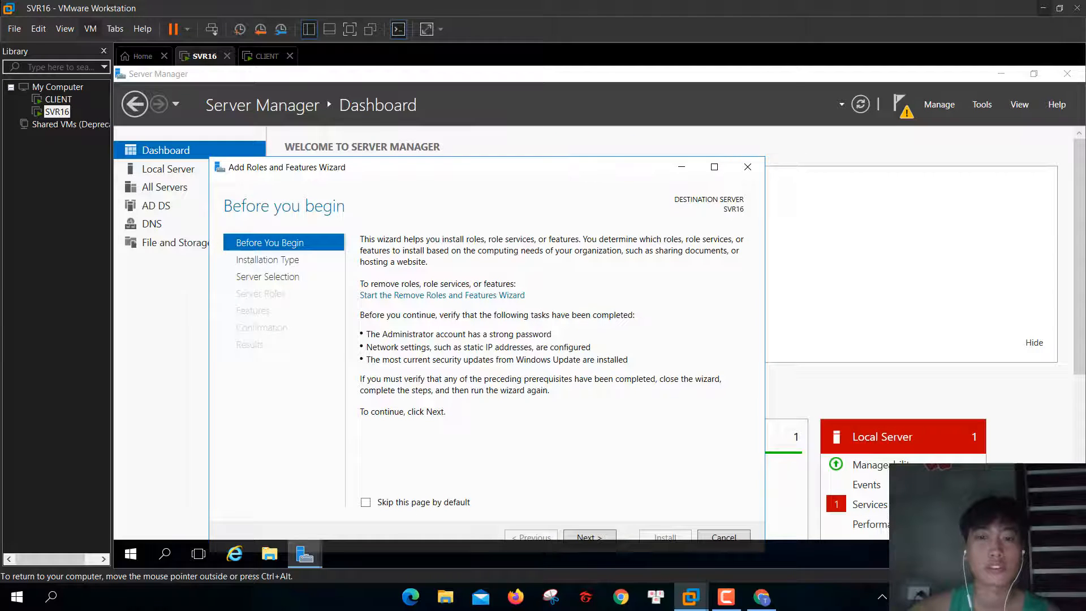
pyautogui.moveTo(540, 164); pyautogui.dragTo(590, 113)
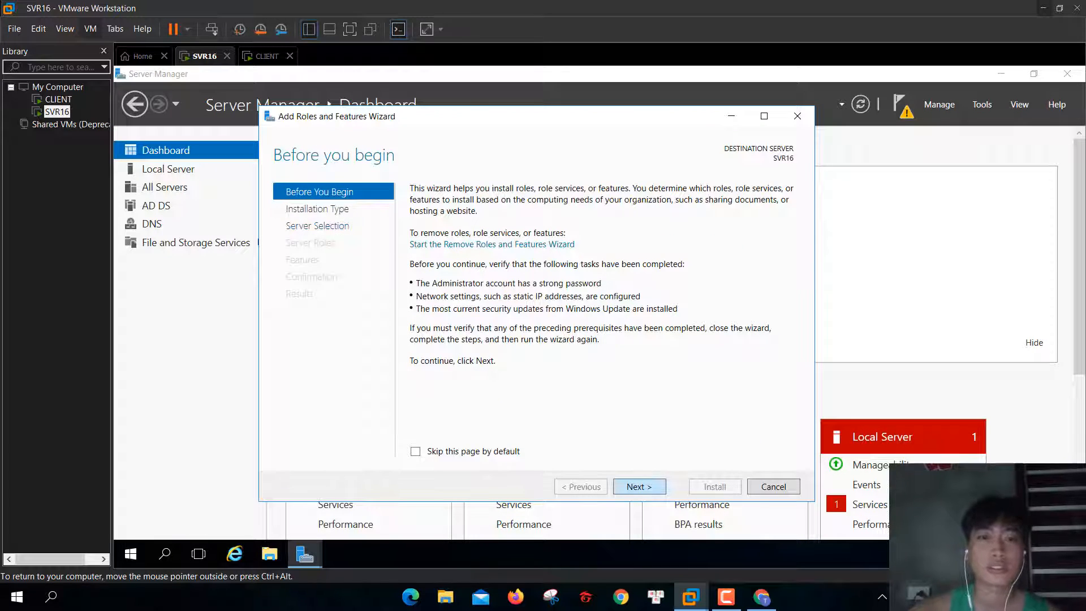
pyautogui.click(639, 486)
pyautogui.click(639, 486)
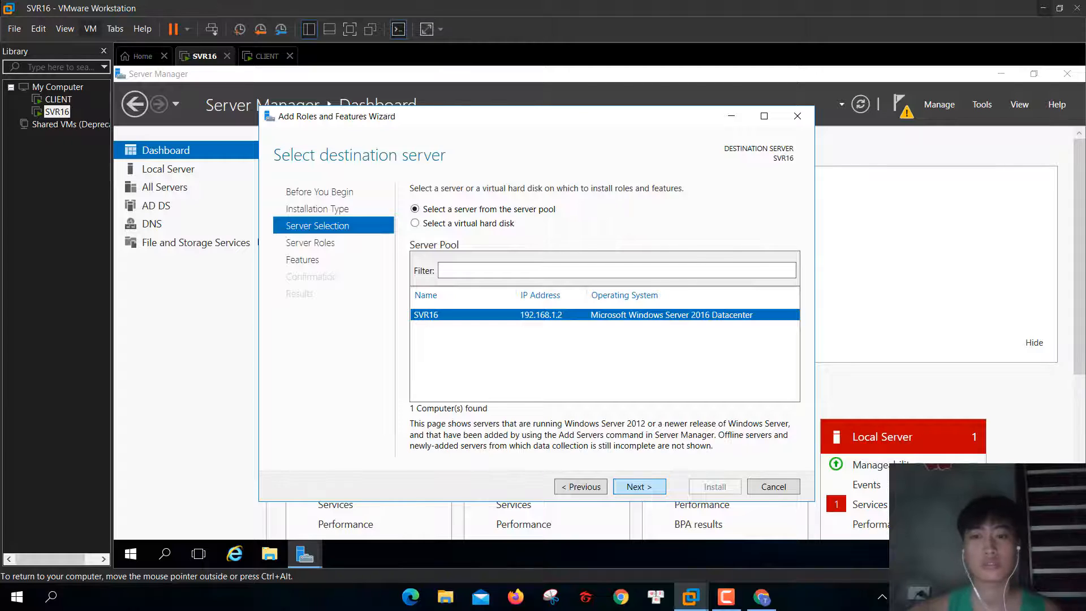
pyautogui.click(639, 487)
# - Select the DHCP Server role with its required management tools, keep the default features, and install it on SVR16
pyautogui.click(430, 300)
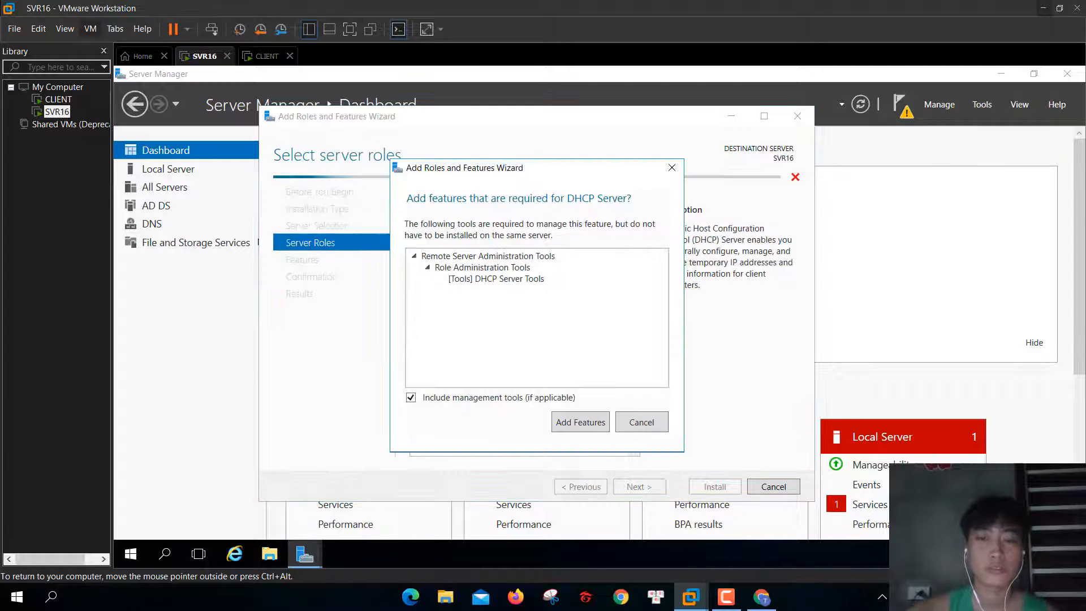
pyautogui.click(581, 421)
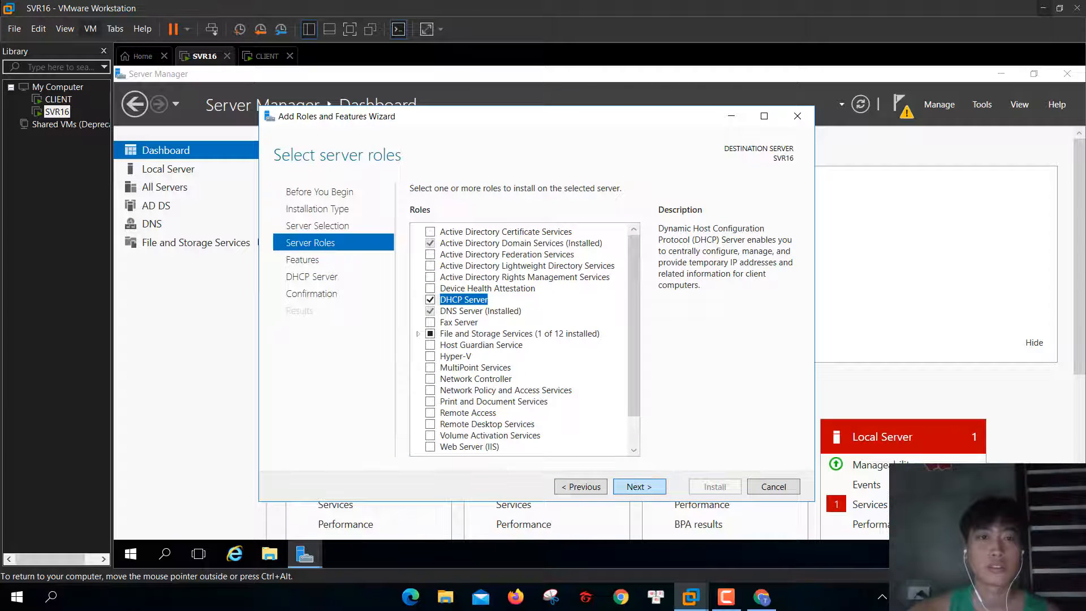
pyautogui.click(639, 487)
pyautogui.click(639, 487)
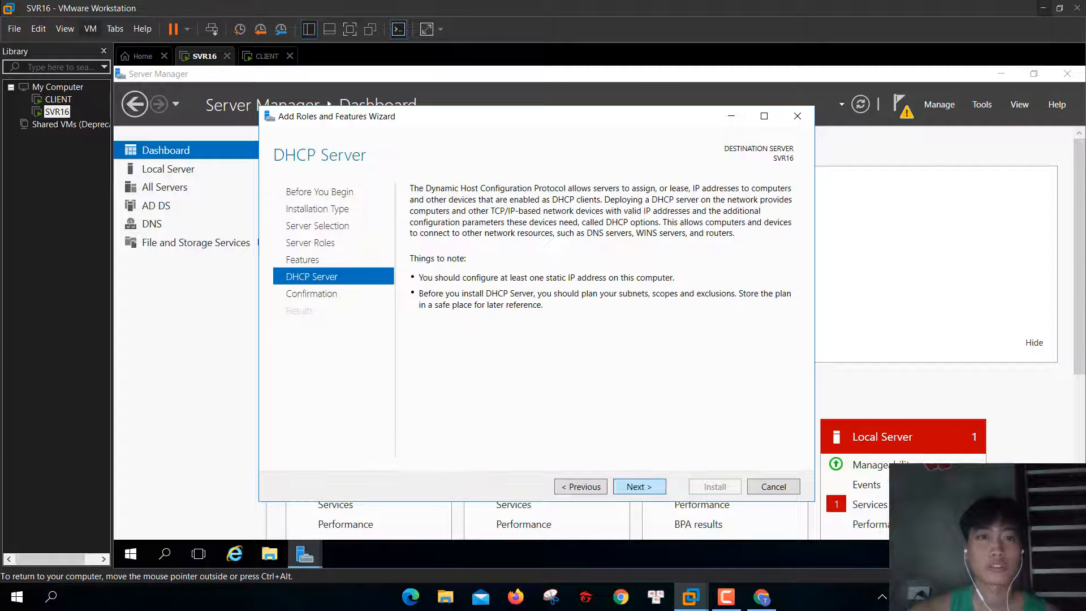
pyautogui.click(639, 487)
pyautogui.click(715, 487)
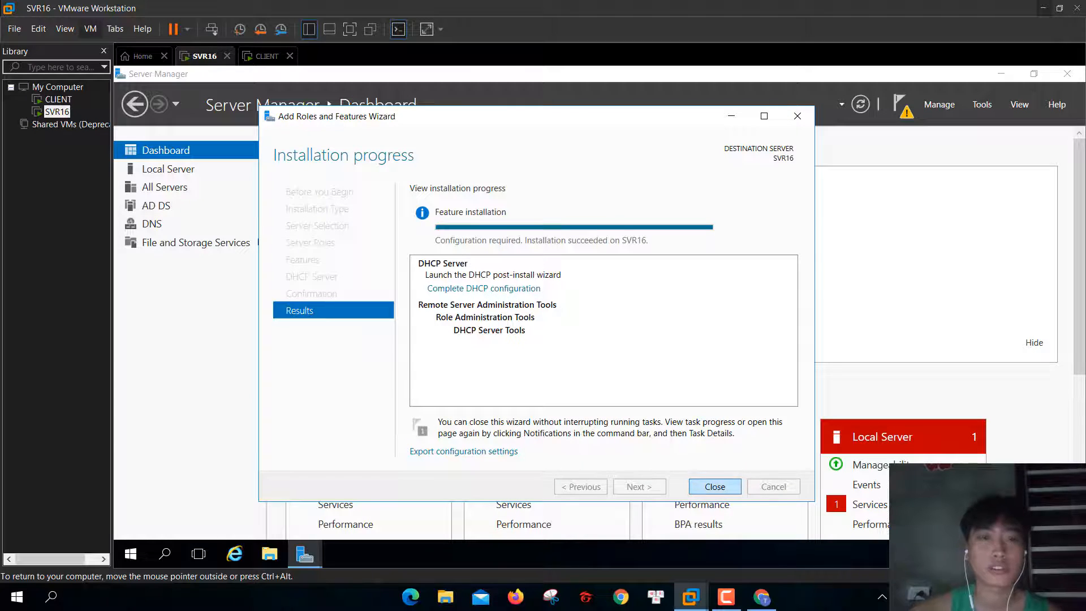
# - Close the finished role installation wizard and open the DHCP management console for svr16
pyautogui.click(715, 487)
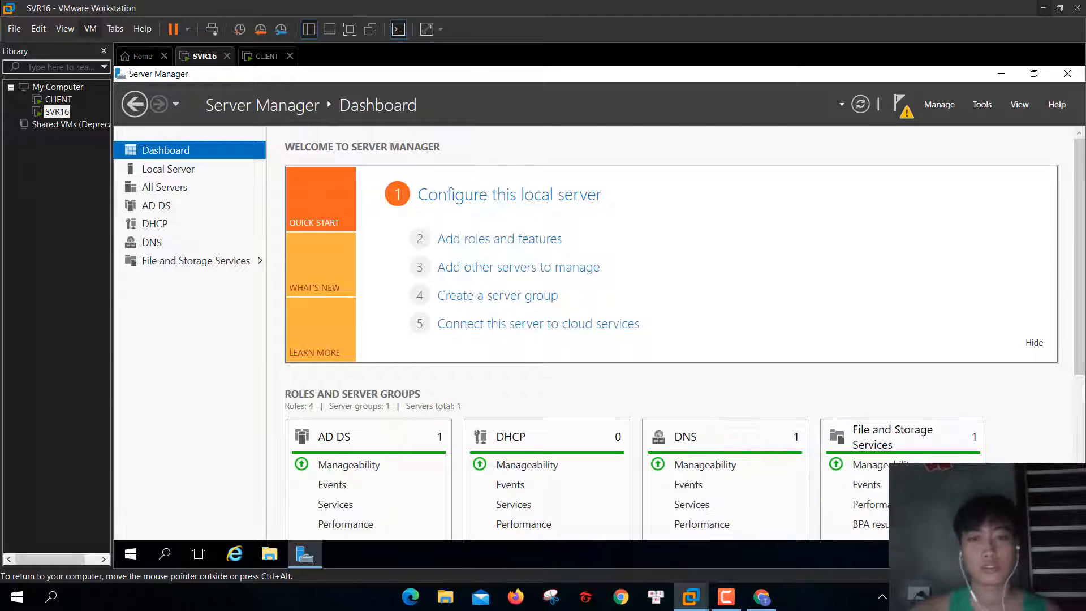
pyautogui.click(982, 104)
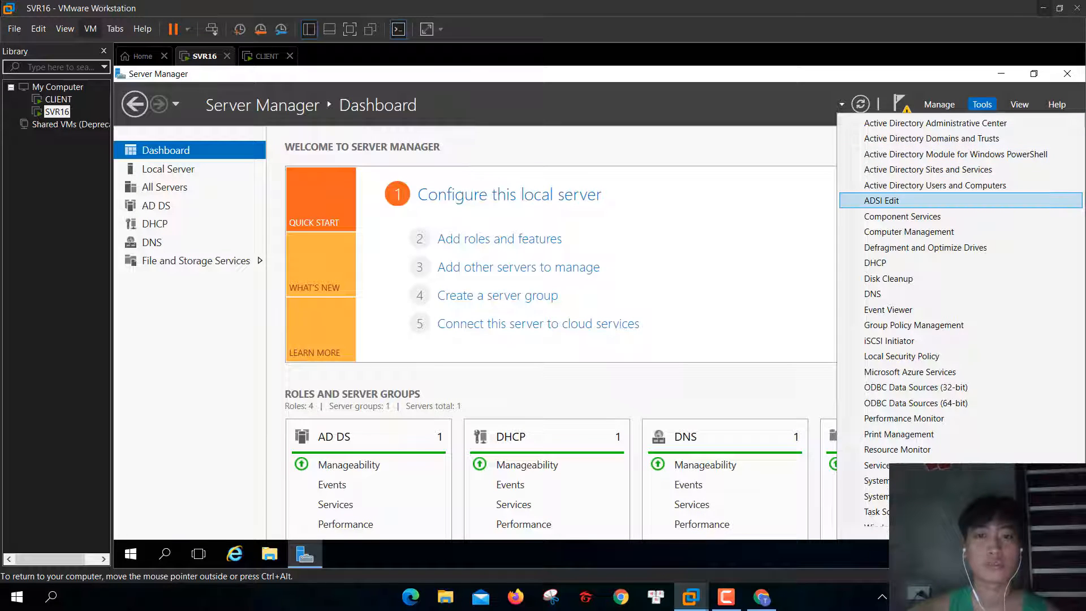
pyautogui.click(876, 262)
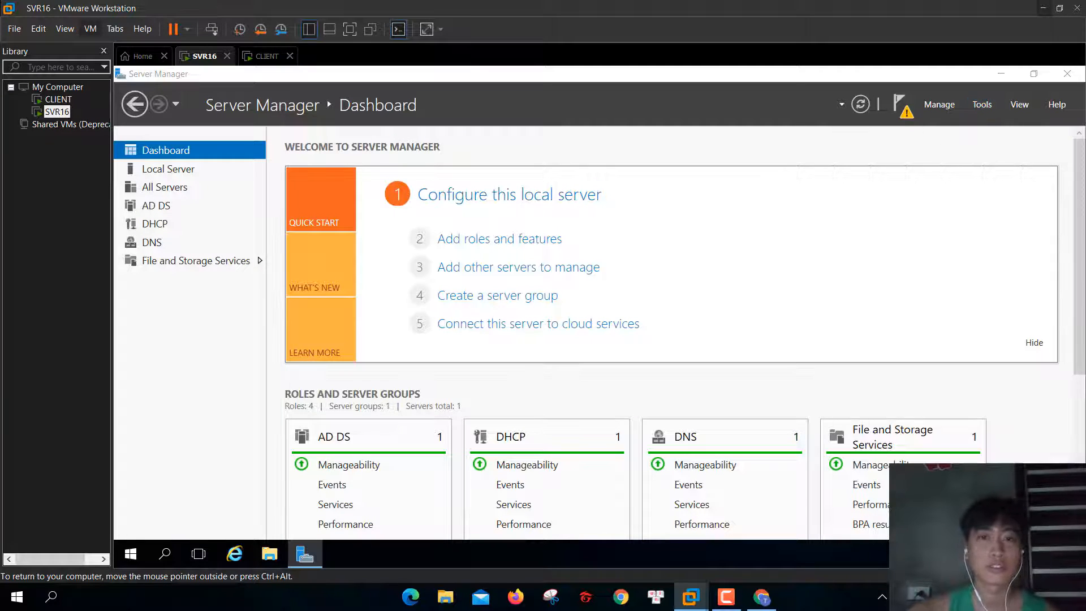
pyautogui.moveTo(455, 128); pyautogui.dragTo(614, 135)
pyautogui.click(334, 199)
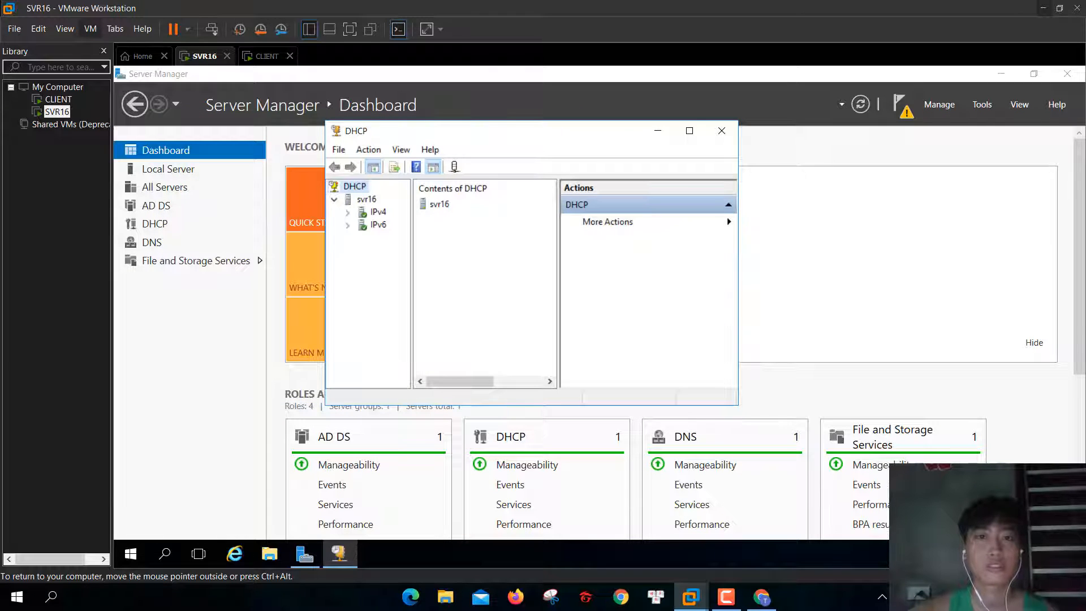
# - Start a new IPv4 scope on svr16 and name it DHCP-Tai
pyautogui.doubleClick(372, 212)
pyautogui.rightClick(365, 213)
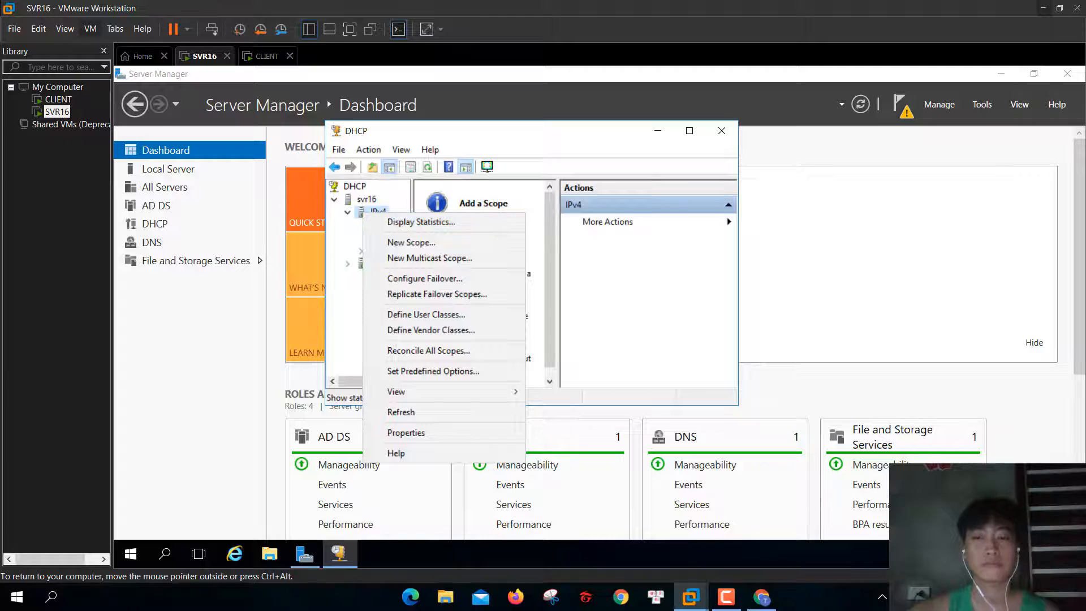
pyautogui.click(347, 213)
pyautogui.rightClick(358, 212)
pyautogui.click(405, 240)
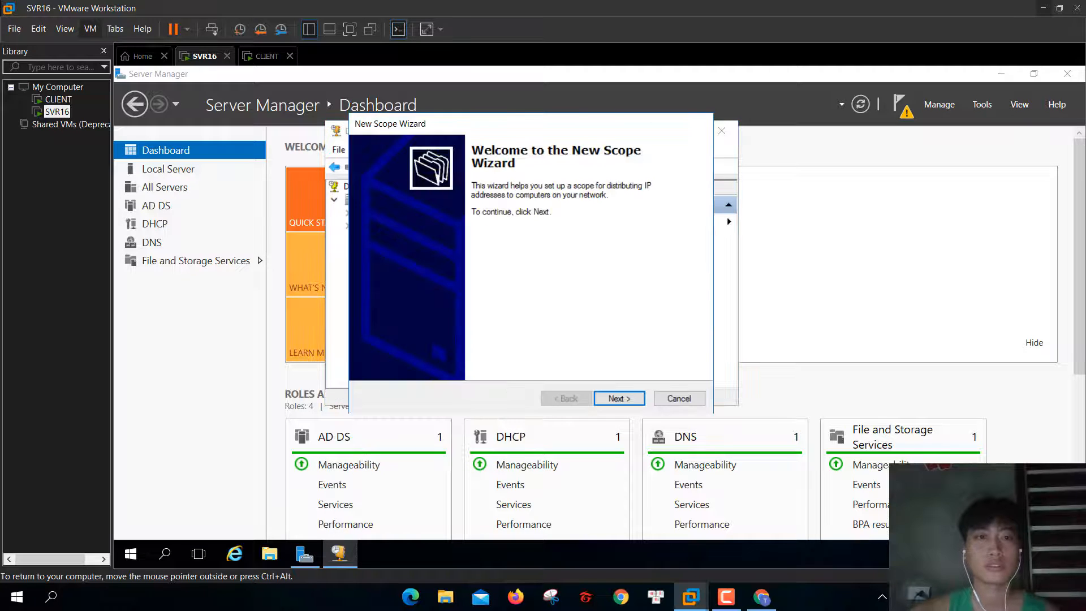
pyautogui.click(618, 398)
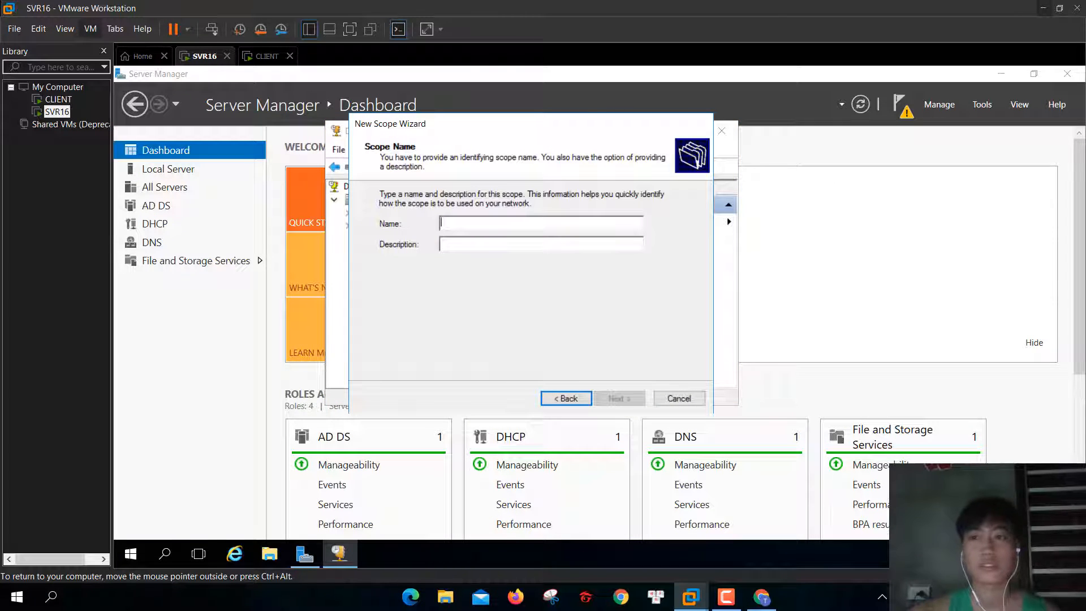
pyautogui.write('DH')
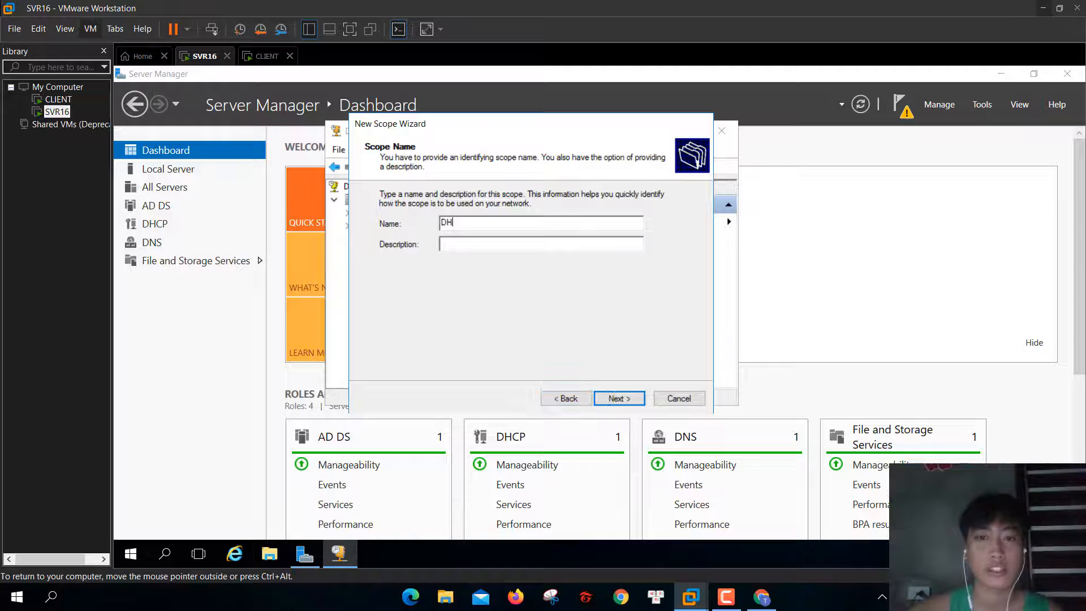
pyautogui.write('CP_')
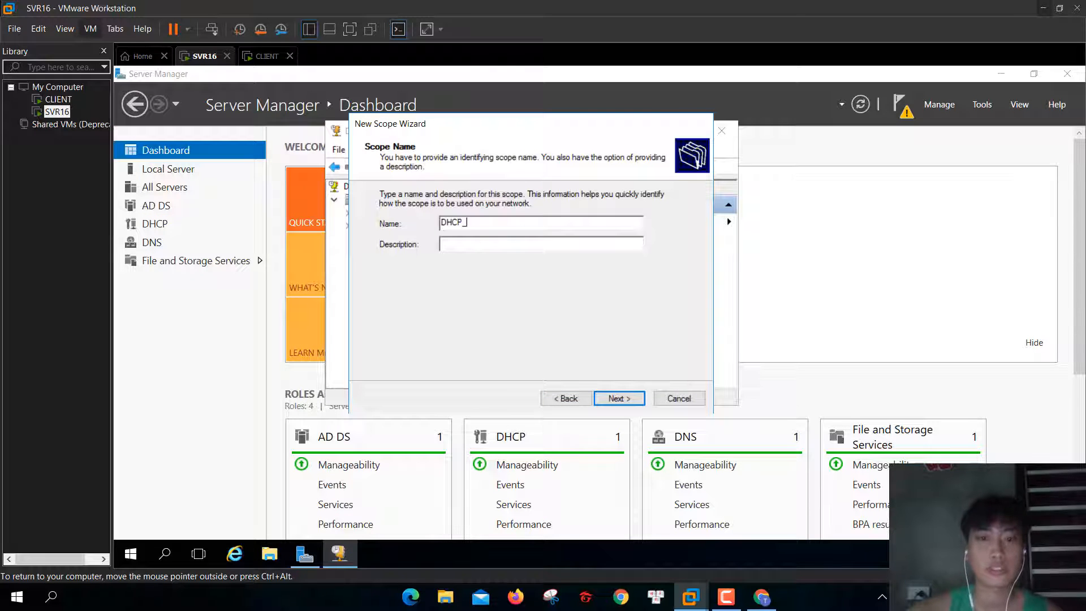
pyautogui.write('-Tai')
pyautogui.press('Return')
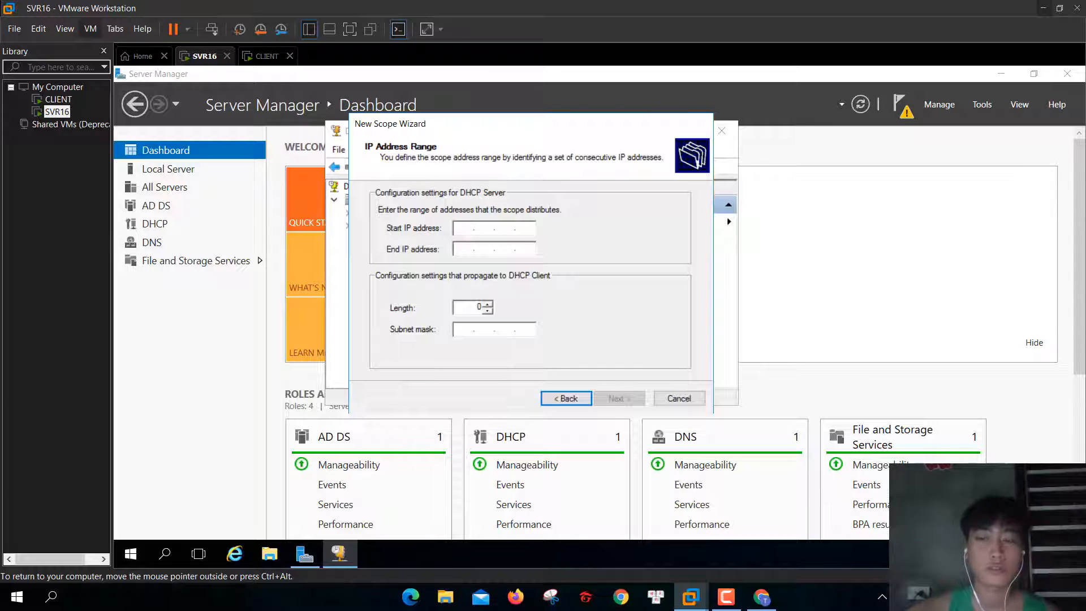
# - Set the scope's address range from 192.168.1.1 to 192.168.1.254, keeping the automatically filled subnet mask
pyautogui.write('192 . ')
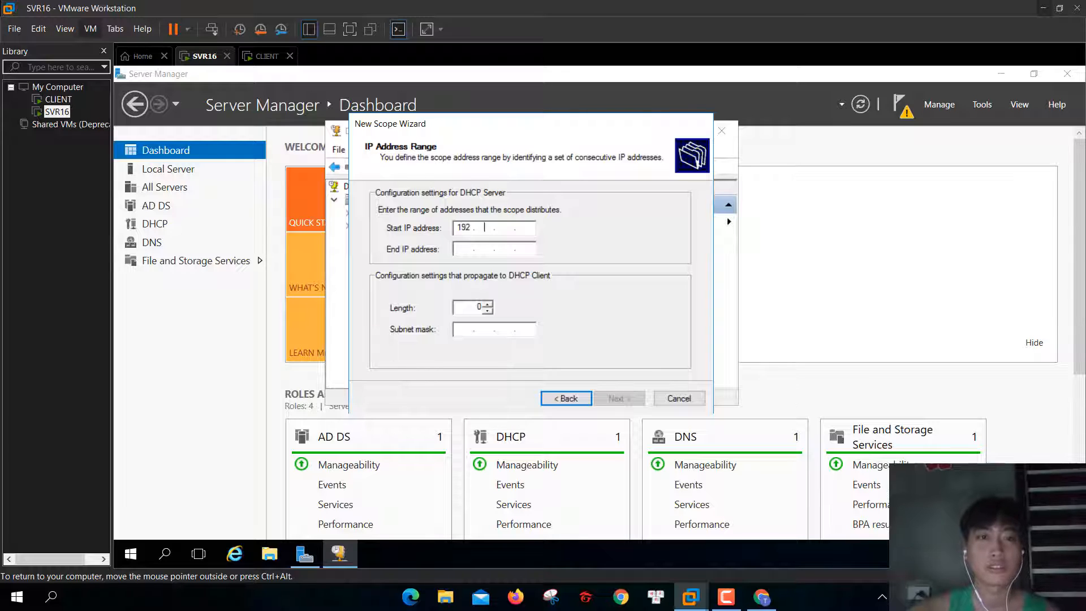
pyautogui.write('168 . 1 . 1')
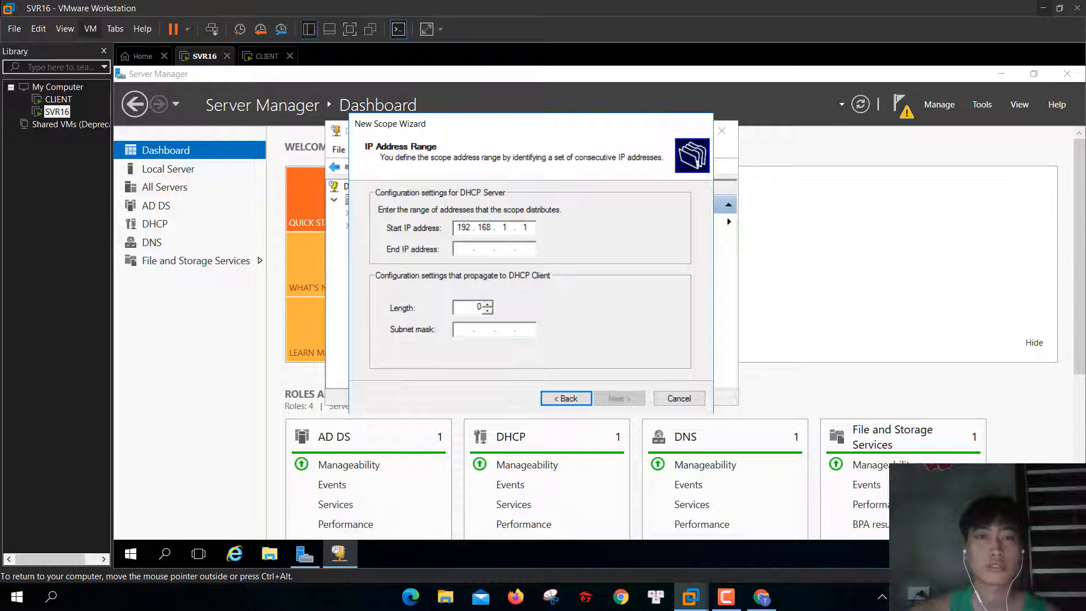
pyautogui.press('Tab')
pyautogui.write('192 . 1')
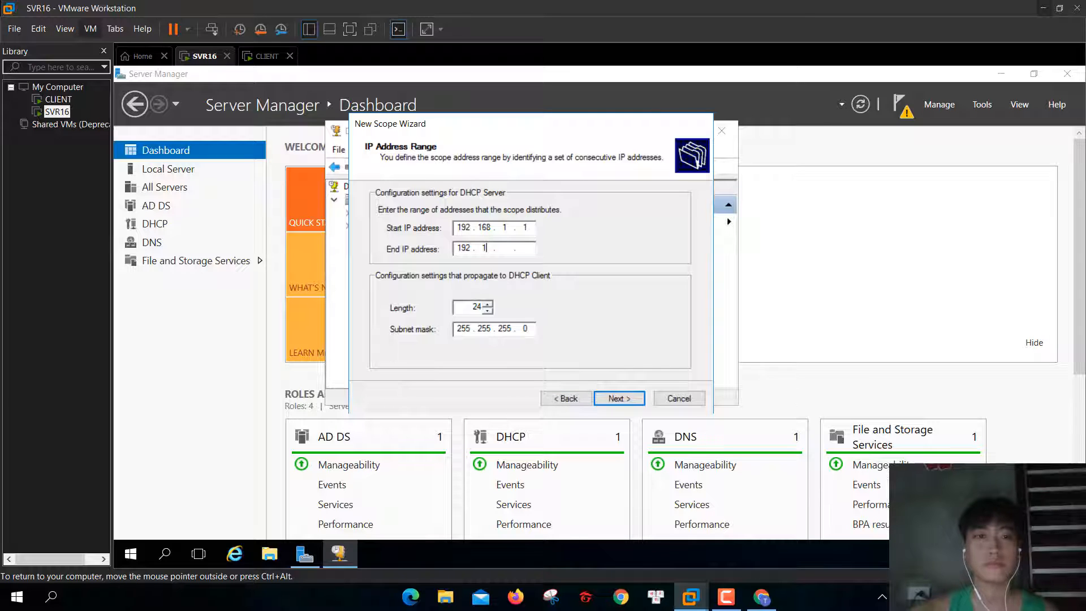
pyautogui.write('68 . 1 ')
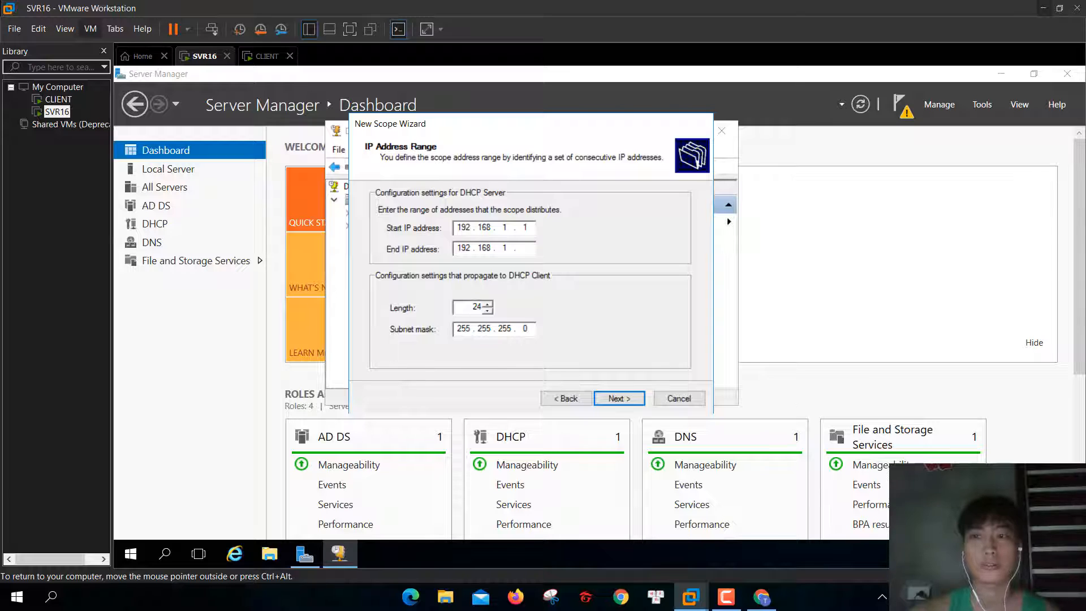
pyautogui.write('. 254')
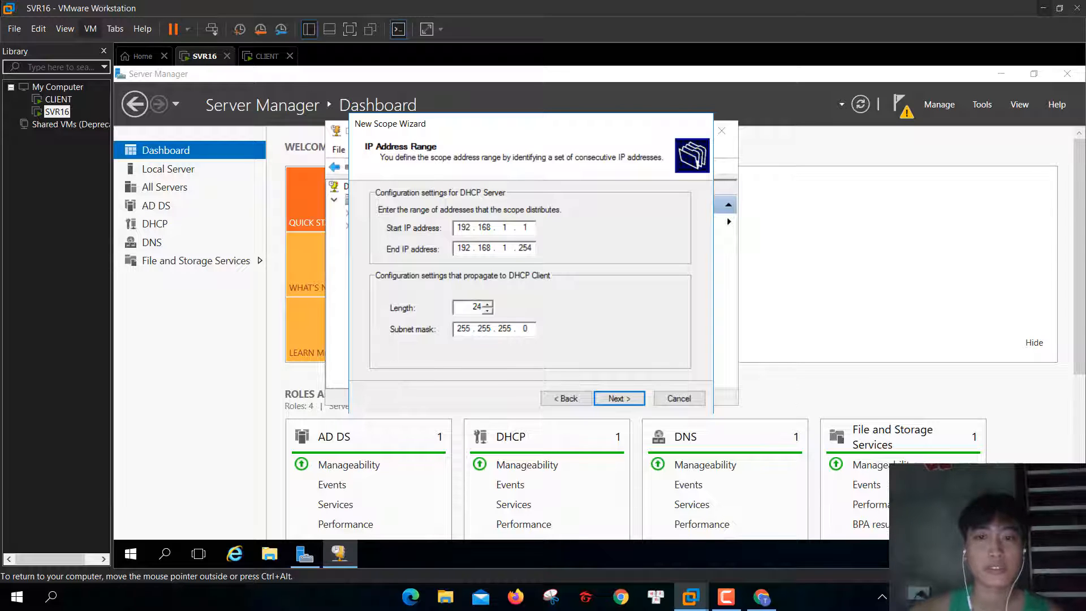
pyautogui.press('Return')
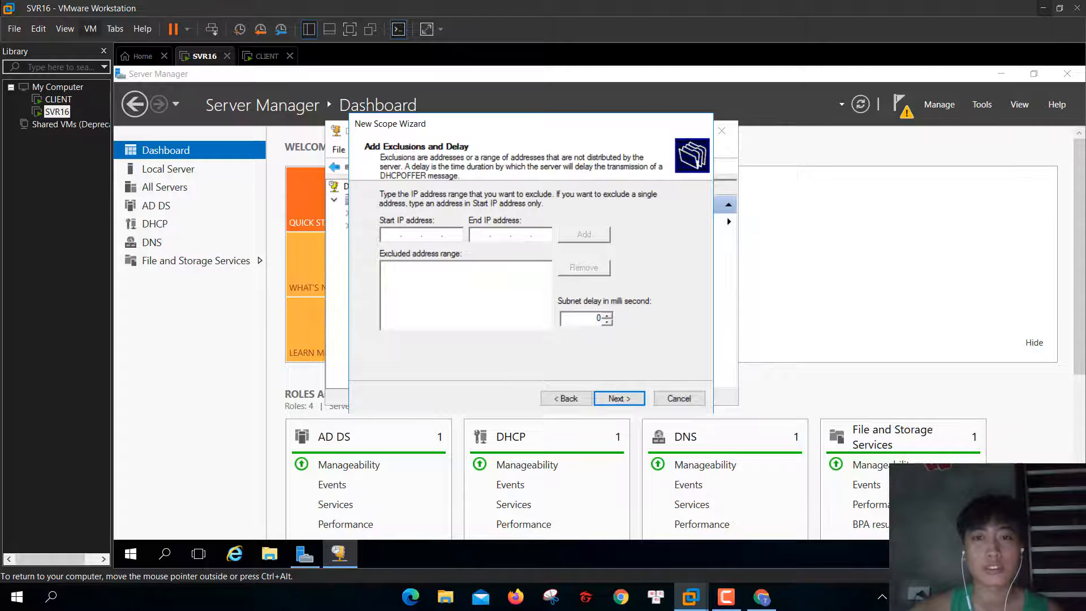
# - Exclude the addresses 192.168.1.1 through 192.168.1.20 from the scope, keeping the default subnet delay
pyautogui.click(411, 234)
pyautogui.write('192.')
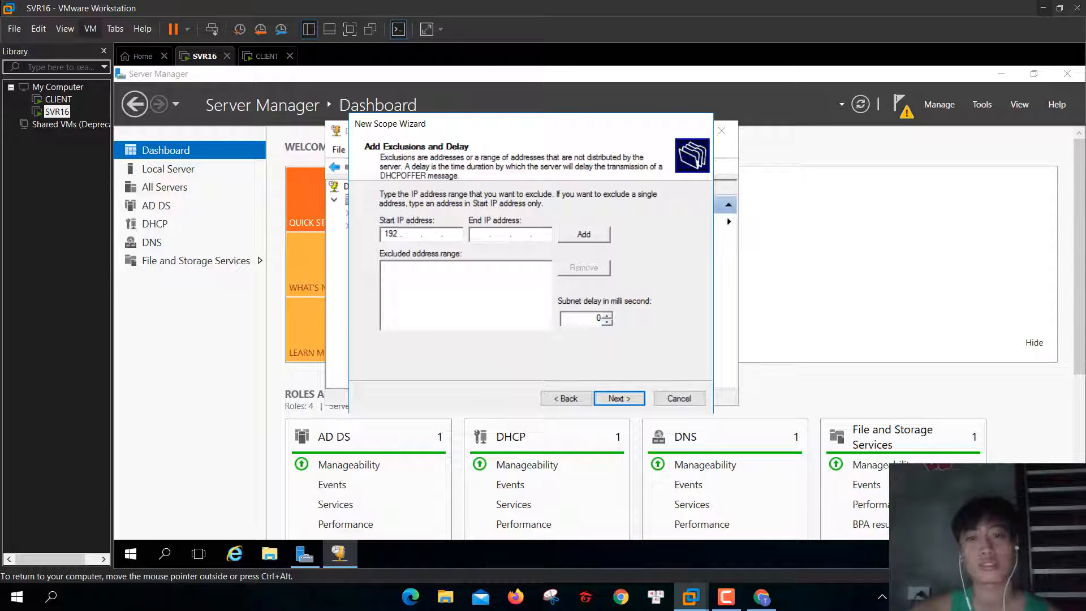
pyautogui.write('168.1')
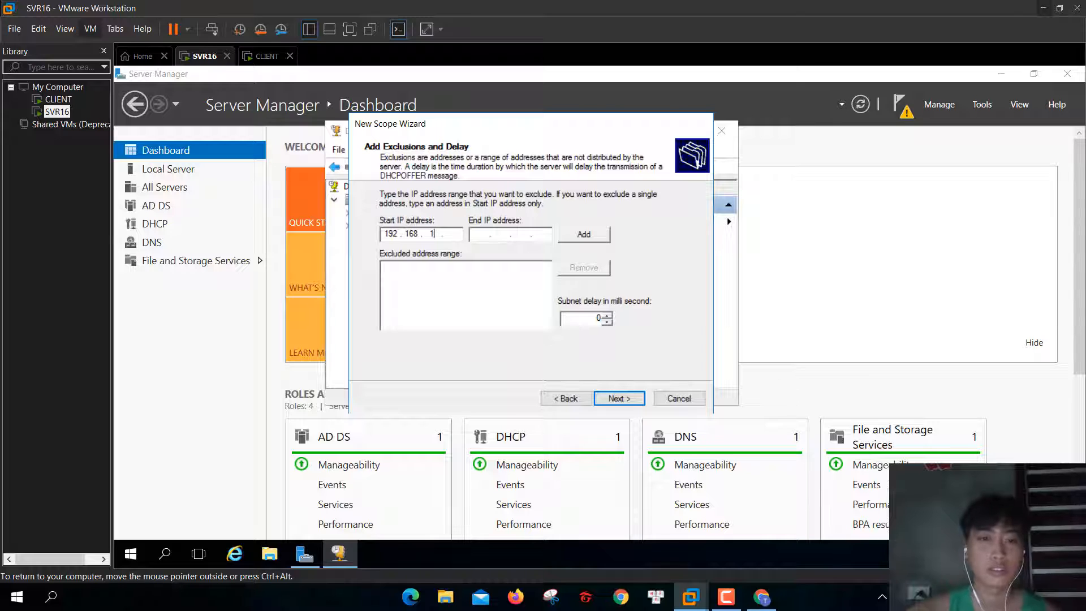
pyautogui.write('.1')
pyautogui.press('Tab')
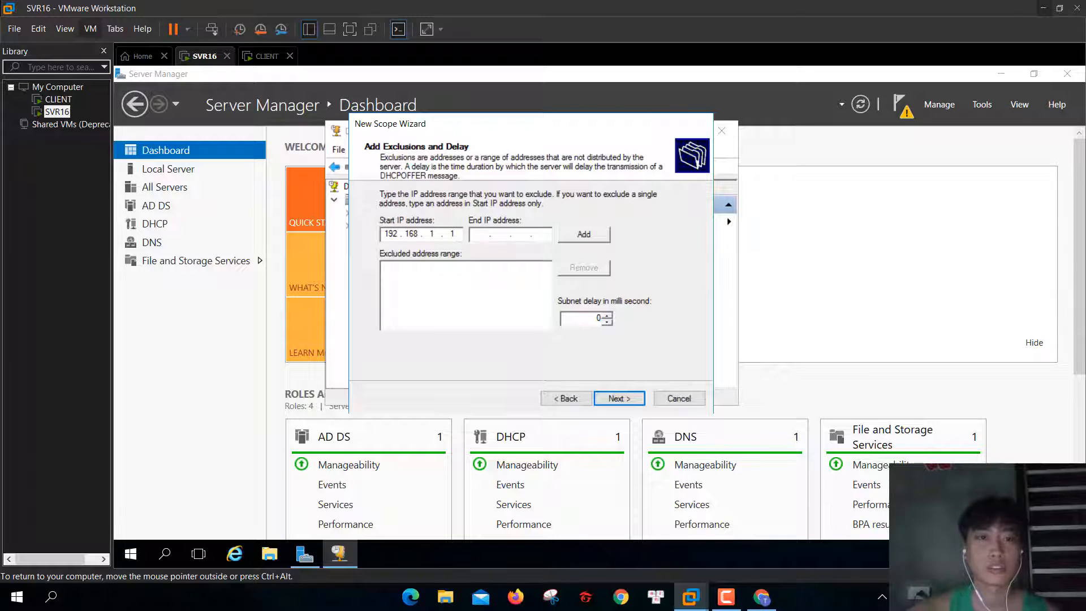
pyautogui.write('192 . ')
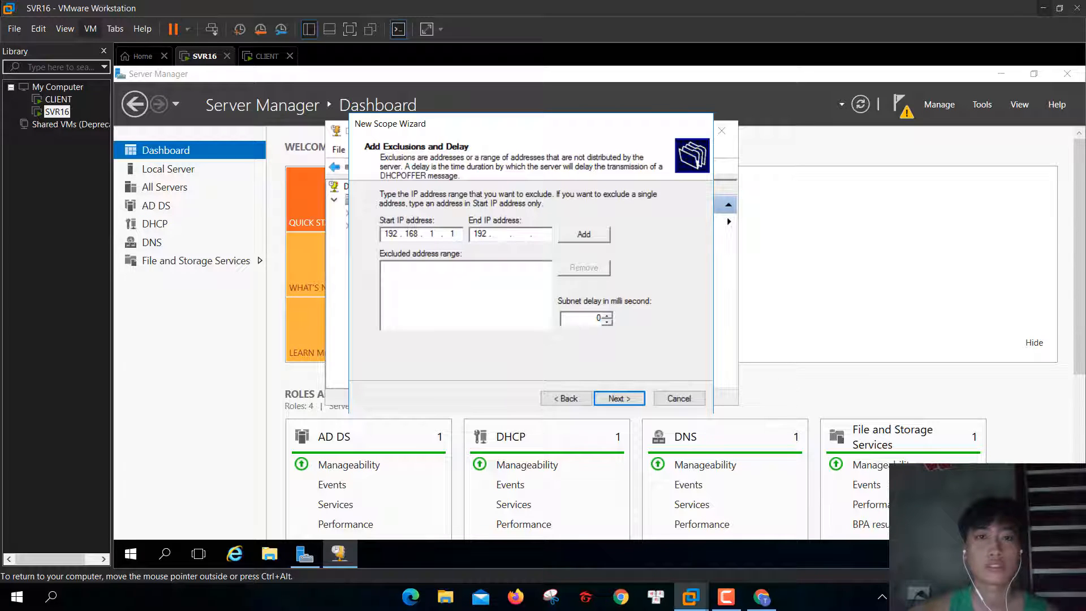
pyautogui.write('168 . 1 . ')
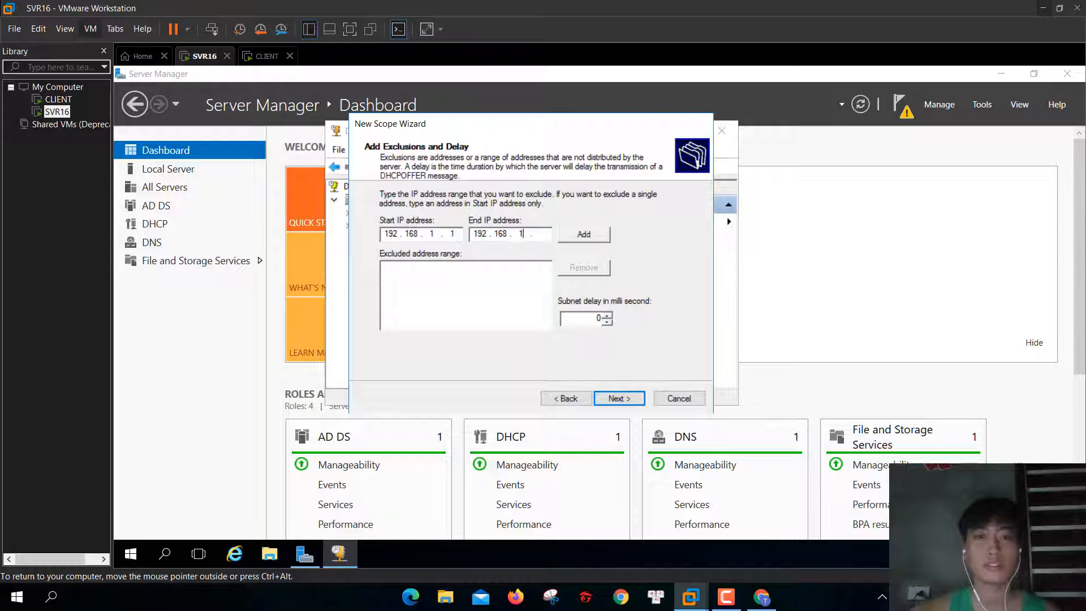
pyautogui.write('20')
pyautogui.press('Tab')
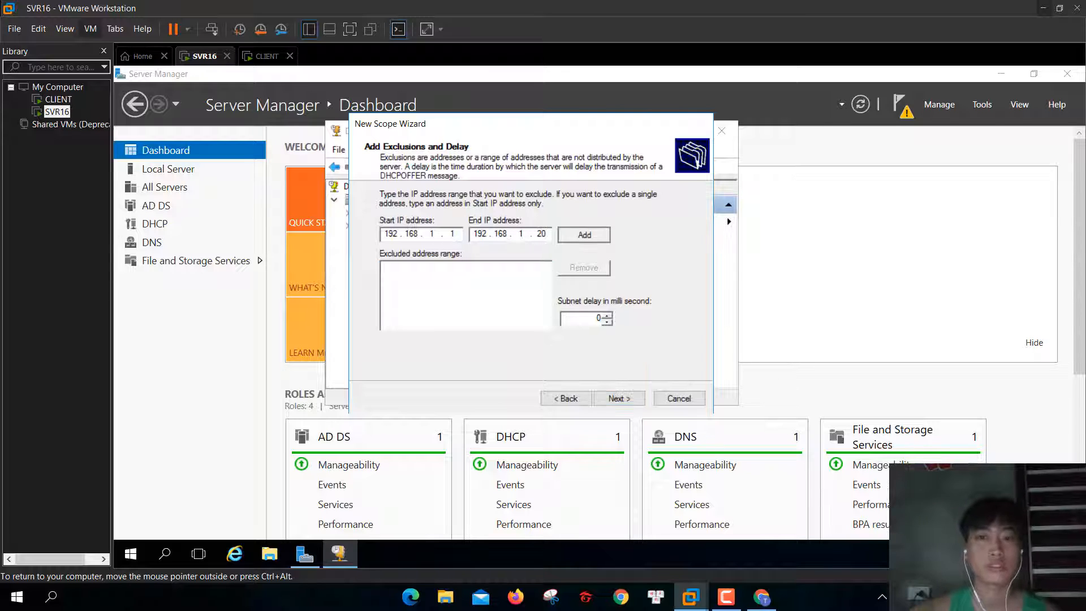
pyautogui.press('Return')
pyautogui.press('Return')
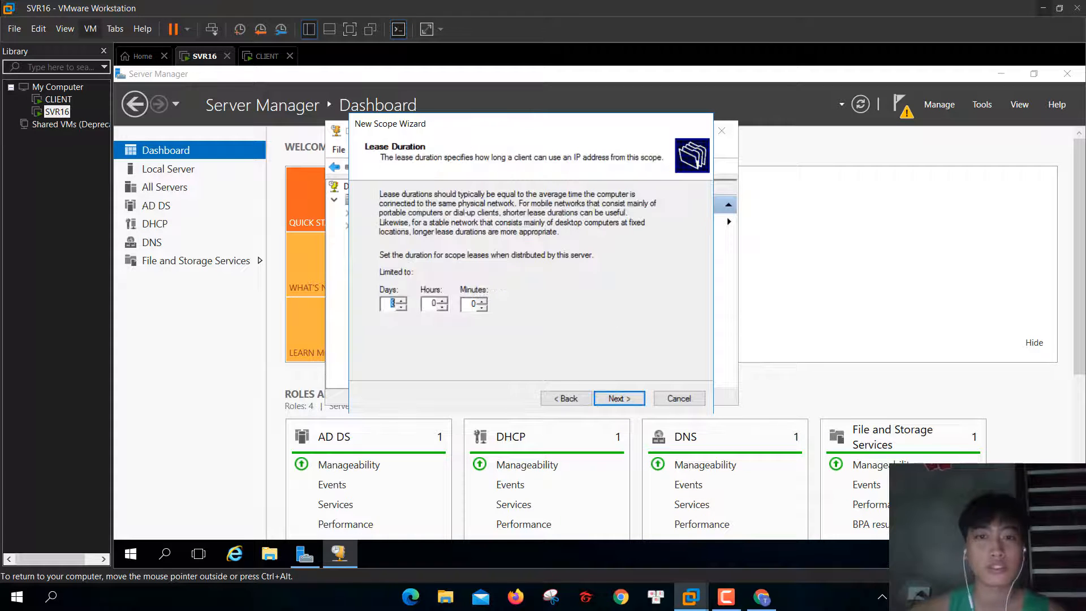
# - Accept the default lease duration and DHCP options choice, and add 192.168.1.1 as the scope's default gateway
pyautogui.press('Return')
pyautogui.press('Return')
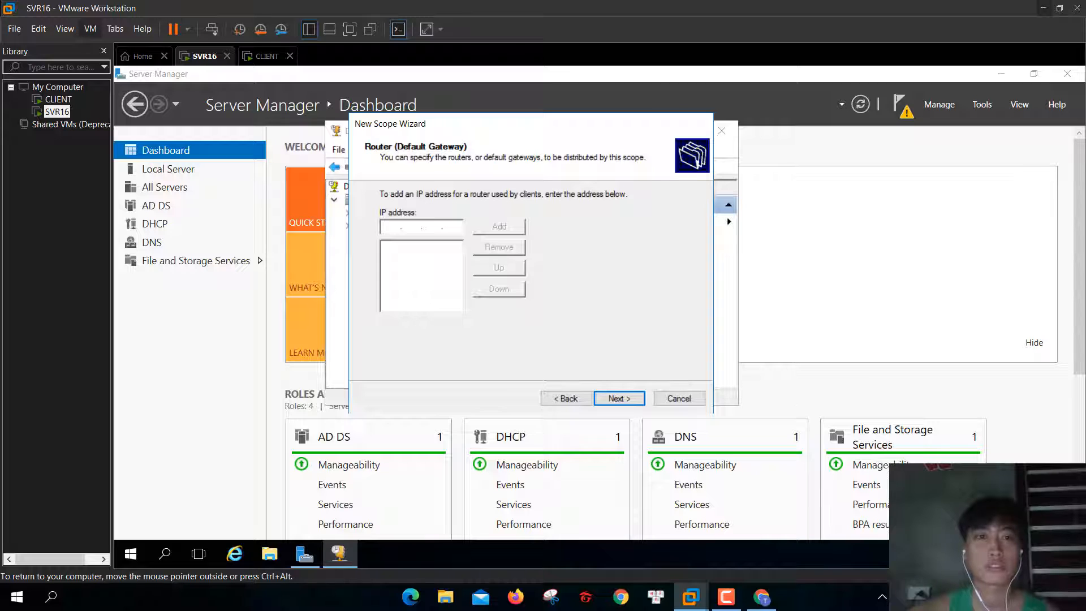
pyautogui.click(619, 399)
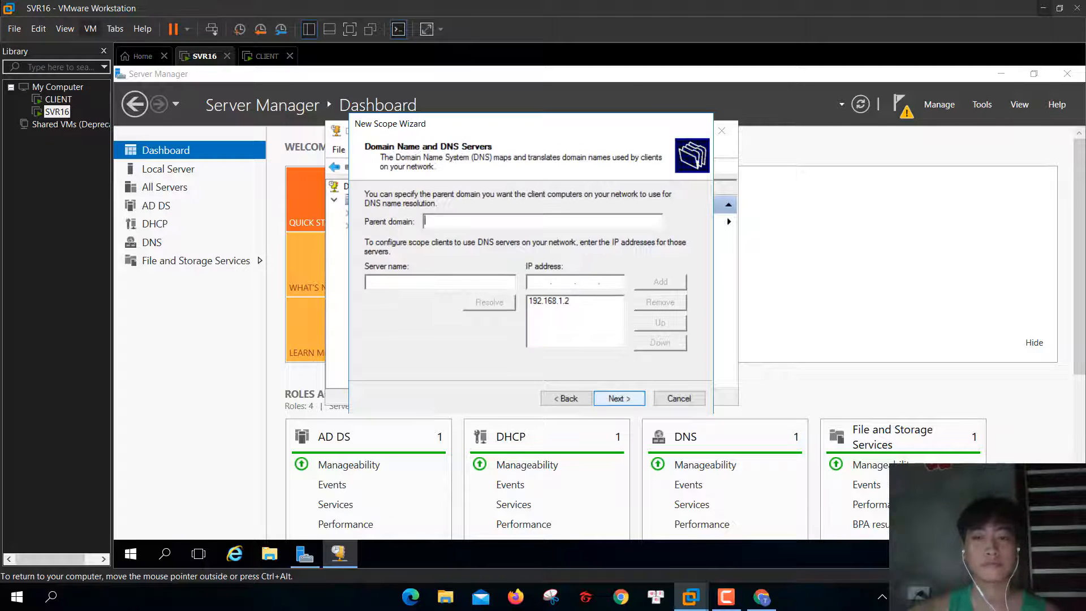
pyautogui.click(538, 282)
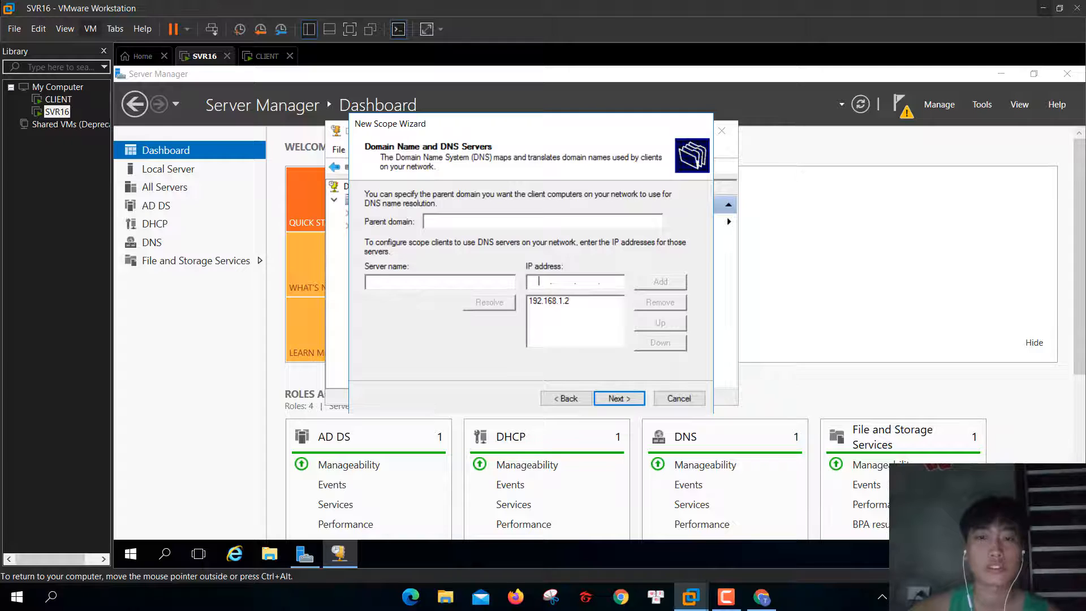
pyautogui.hotkey('alt', 'b')
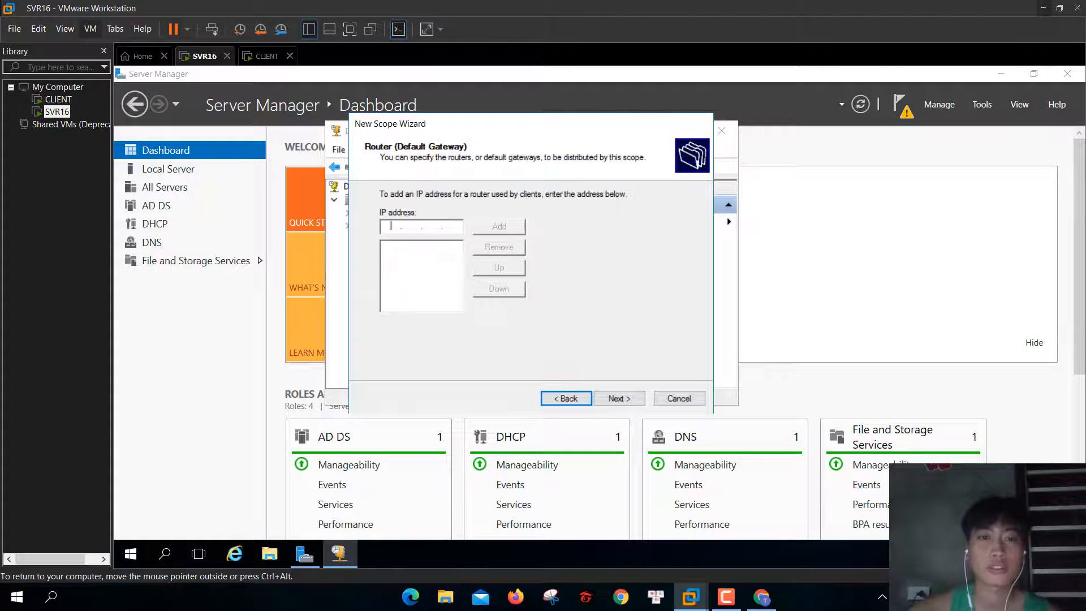
pyautogui.write('192.1')
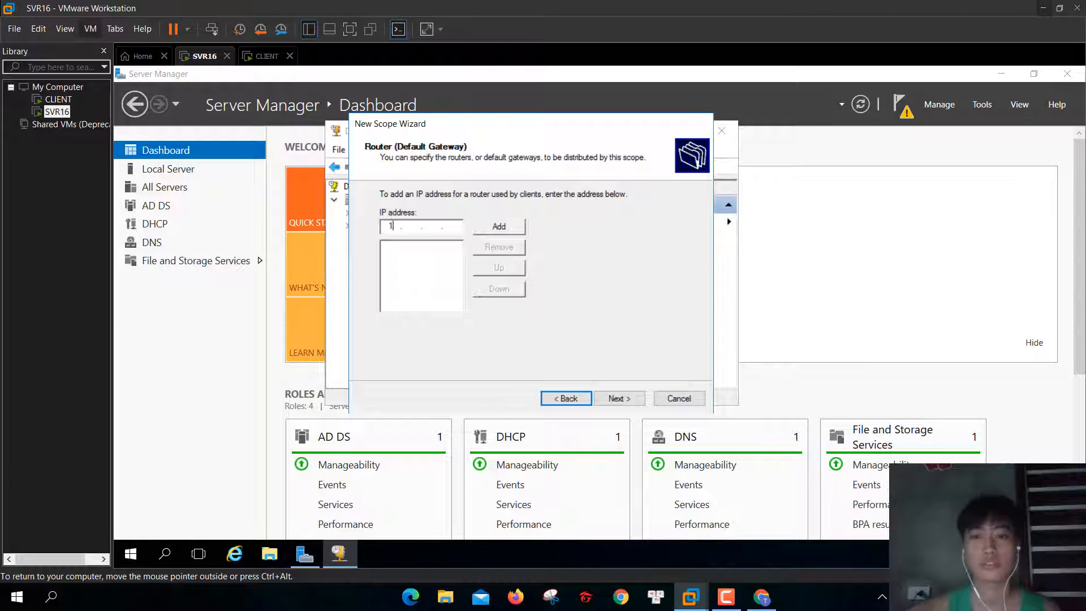
pyautogui.write('68.1.1')
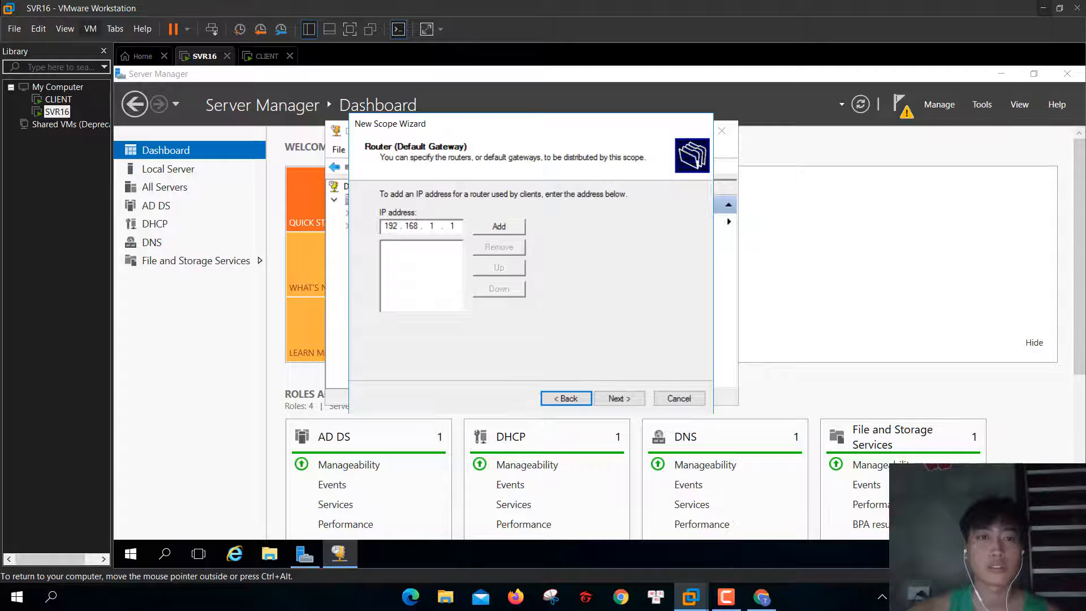
pyautogui.click(499, 226)
pyautogui.click(619, 399)
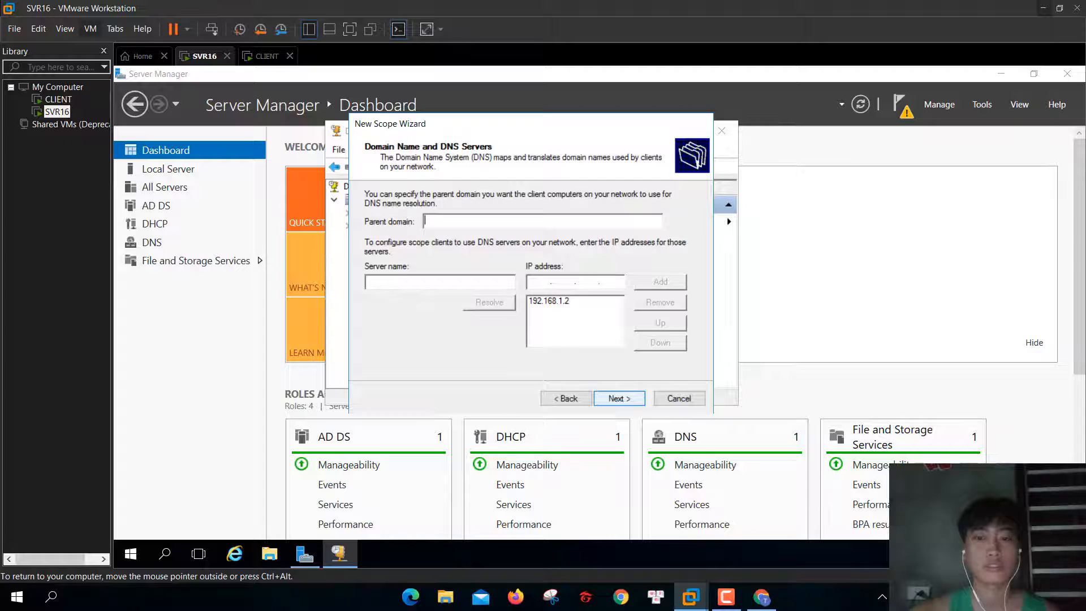
# - Keep the listed DNS server, leave the WINS servers empty, and finish the scope with immediate activation
pyautogui.press('Return')
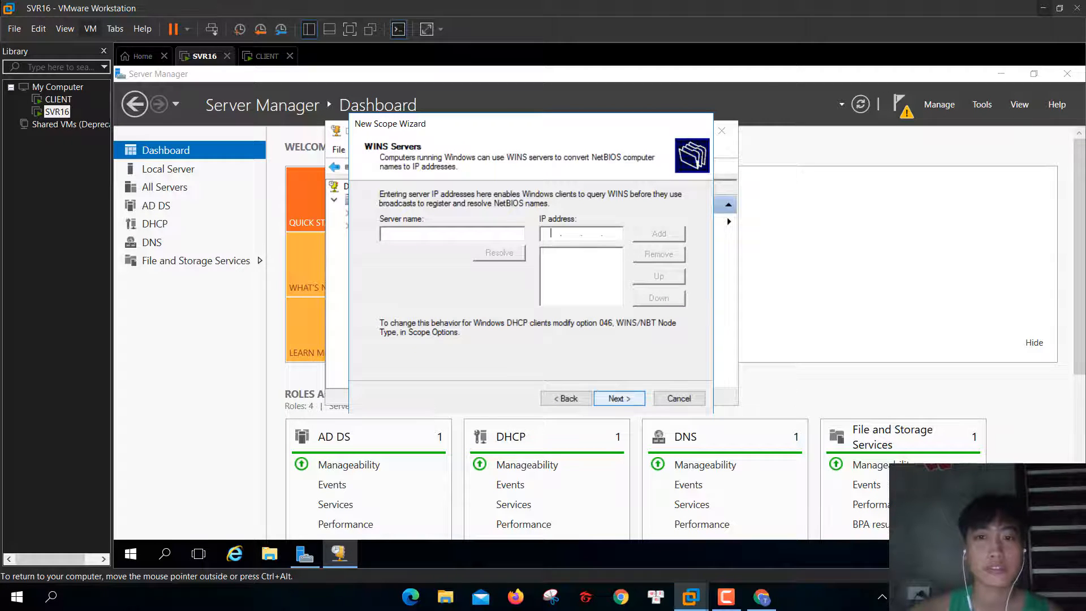
pyautogui.press('Return')
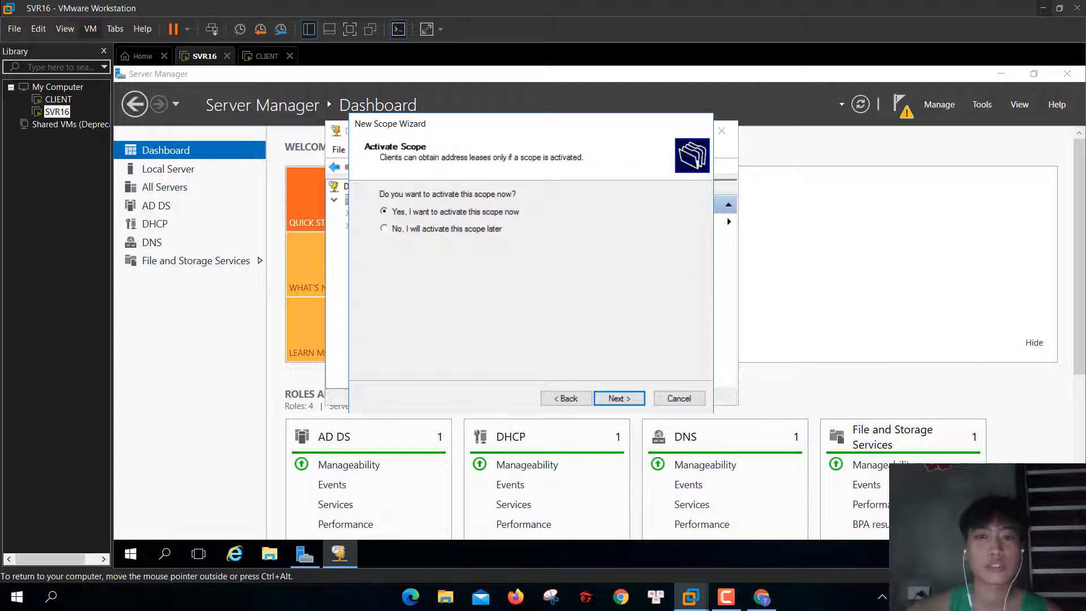
pyautogui.press('Return')
pyautogui.press('Return')
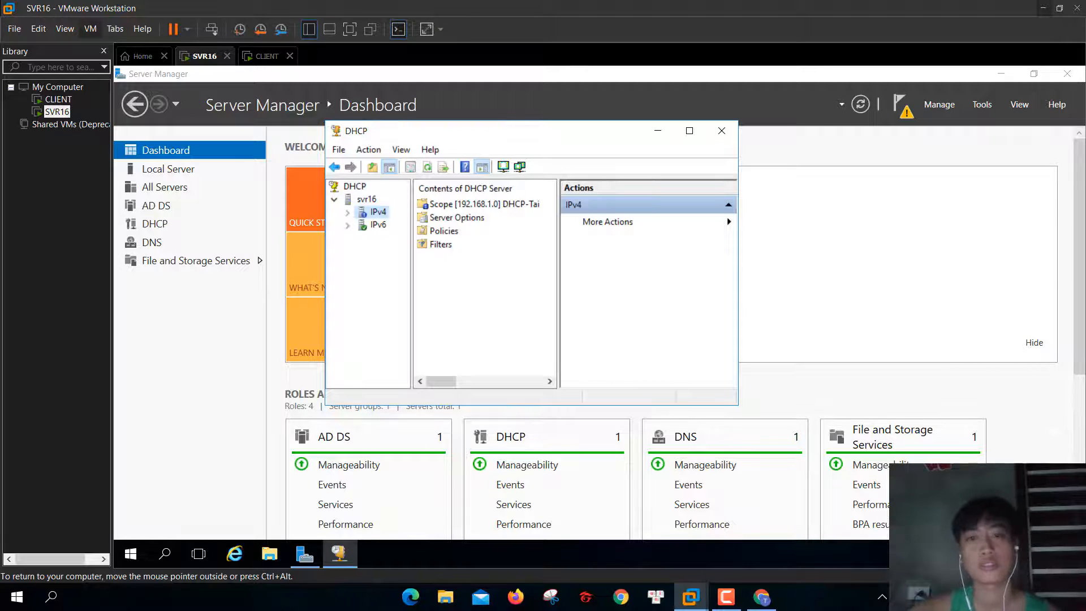
# - Switch to the CLIENT machine and open its Network and Sharing Center
pyautogui.click(267, 56)
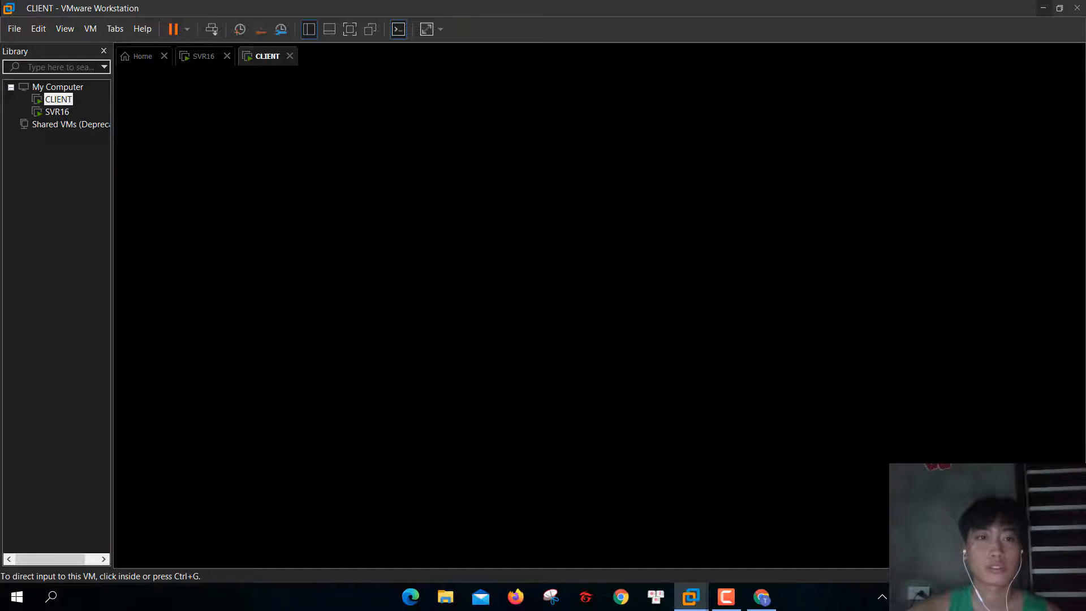
pyautogui.click(600, 317)
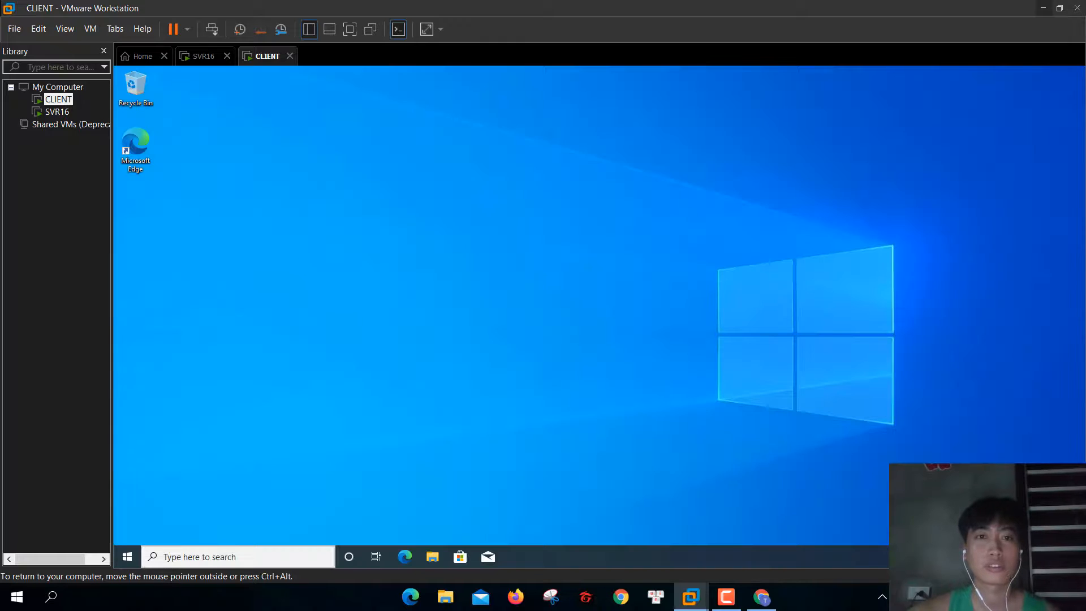
pyautogui.click(237, 557)
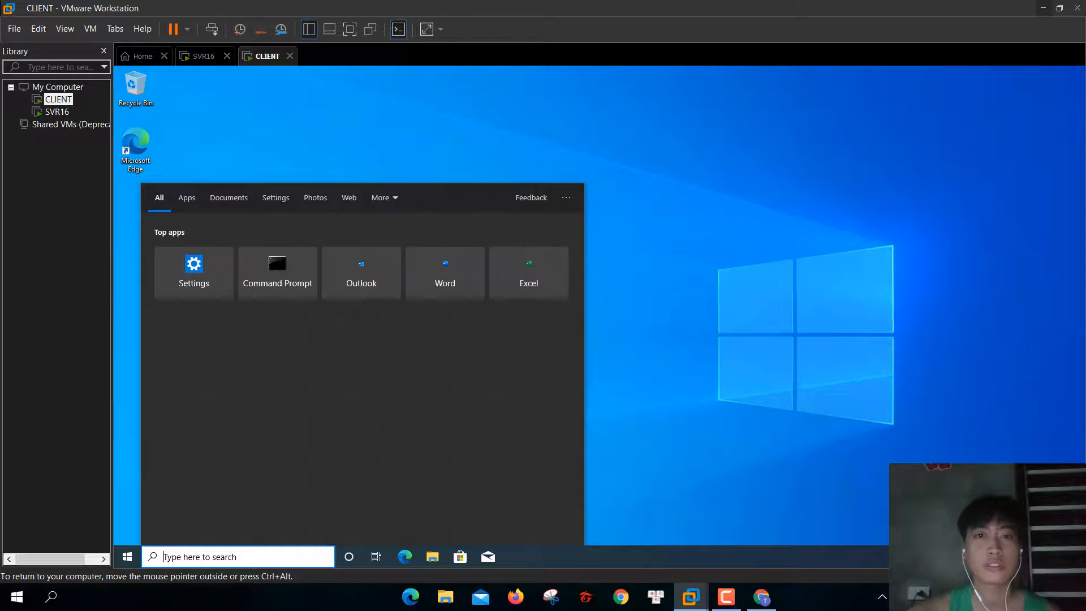
pyautogui.write('net')
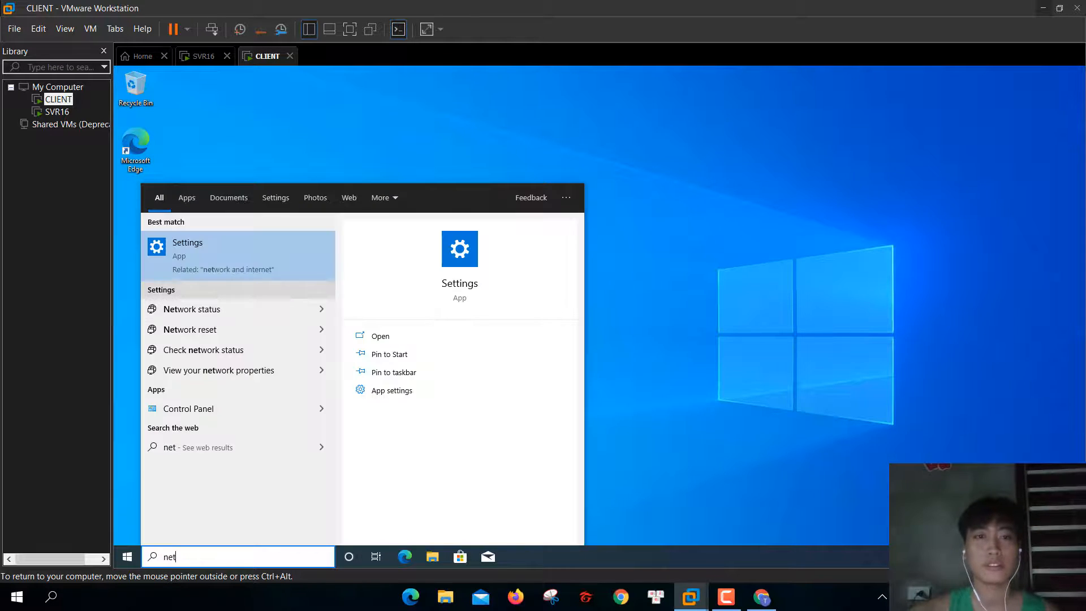
pyautogui.click(215, 409)
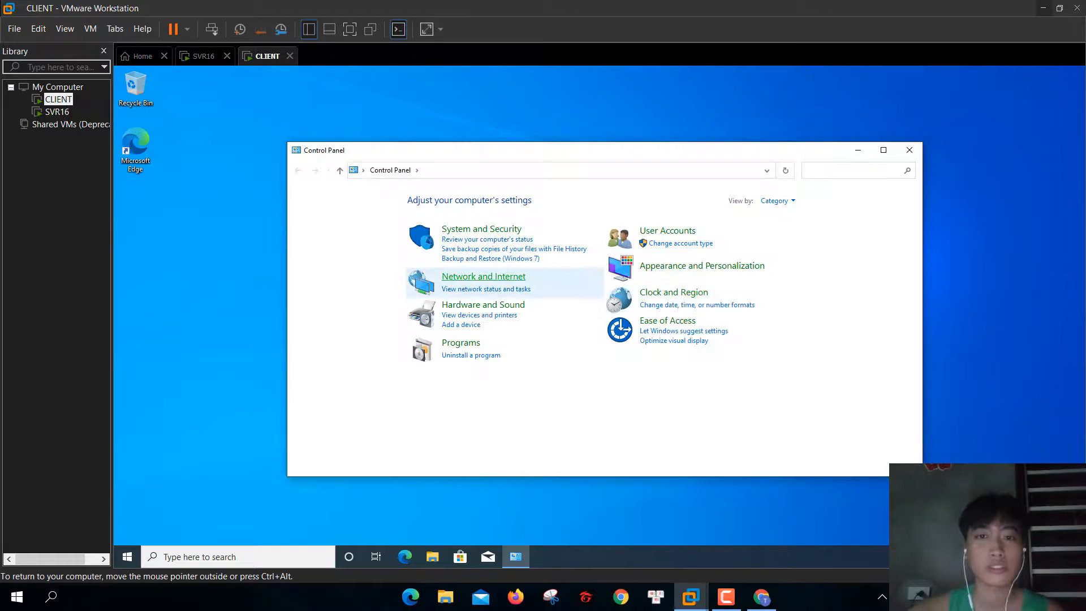
pyautogui.click(483, 277)
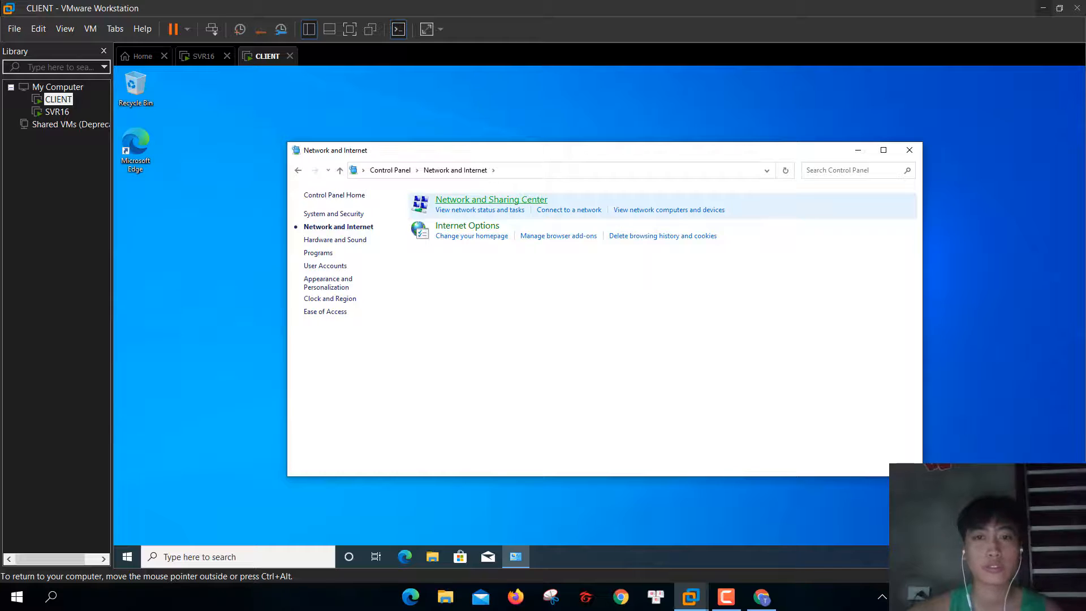
pyautogui.click(491, 199)
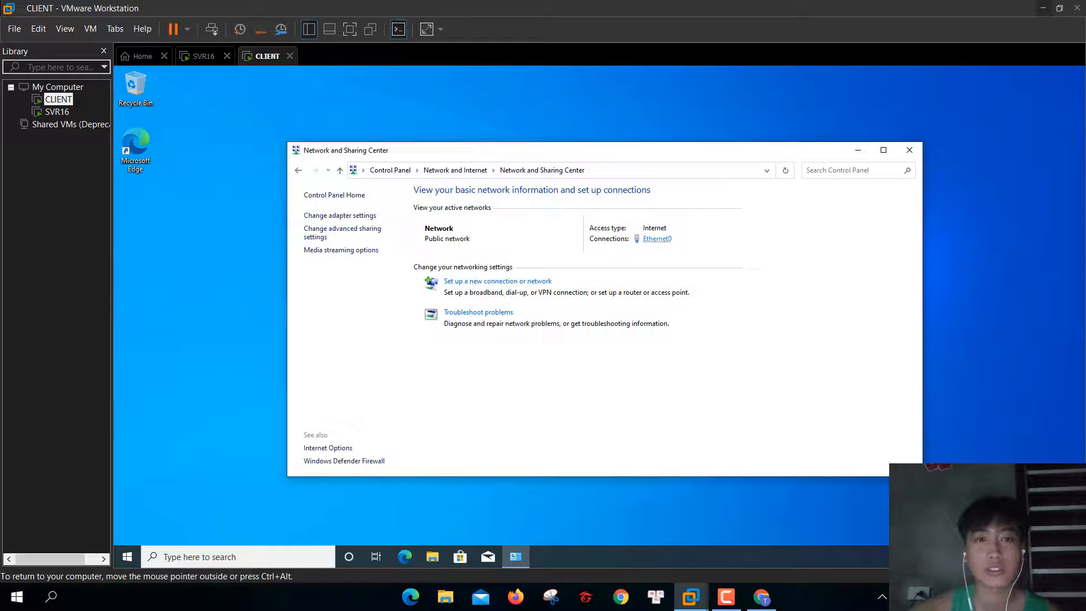
# - Check how the Ethernet0 connection's IPv4 properties assign the IP and DNS server addresses, and close the network windows
pyautogui.click(657, 238)
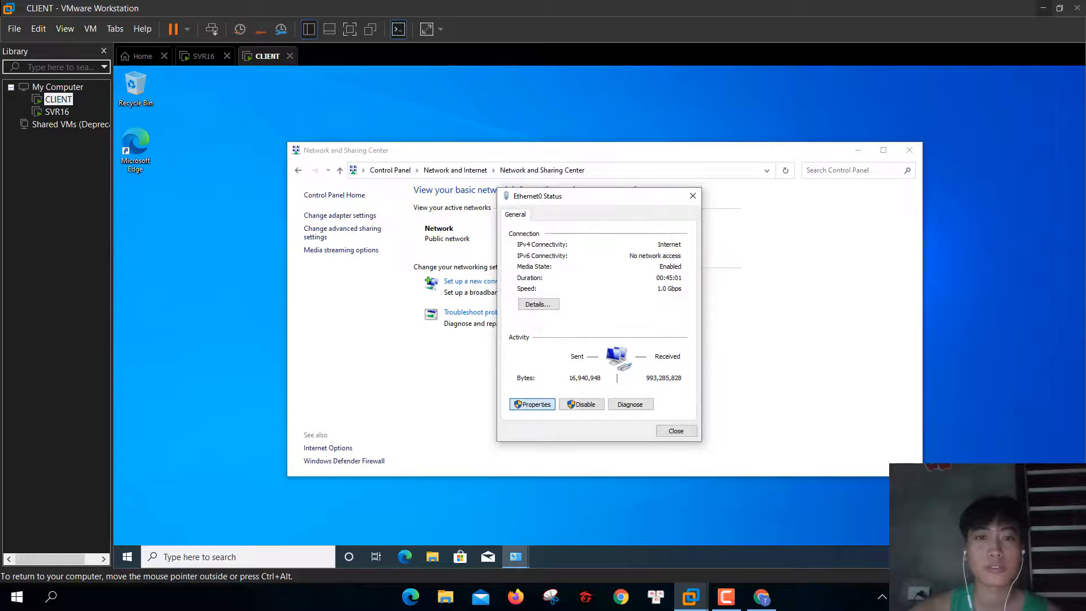
pyautogui.click(533, 403)
pyautogui.doubleClick(593, 326)
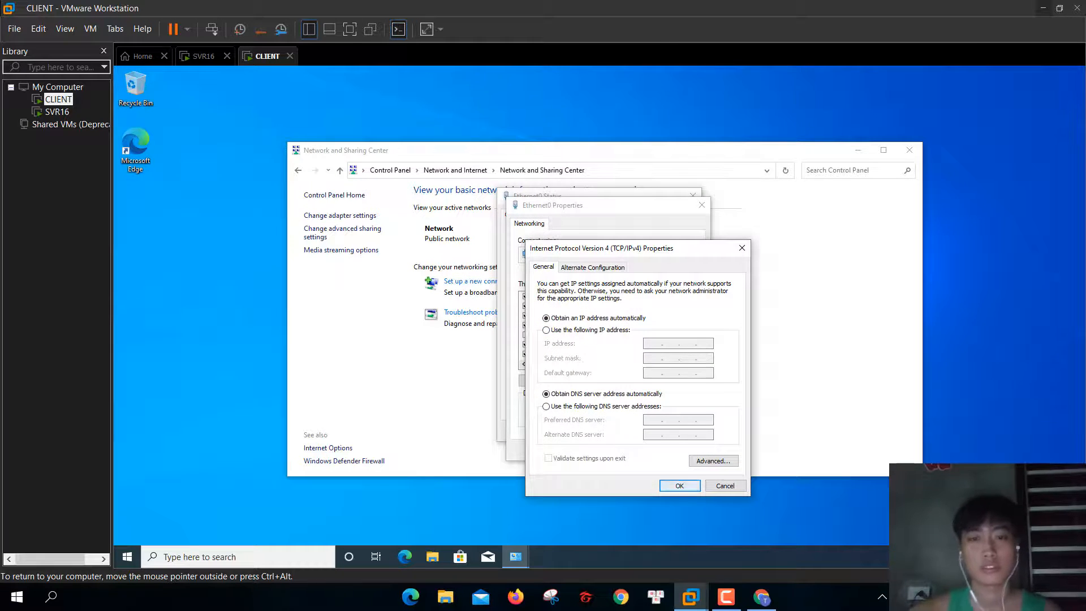
pyautogui.click(679, 485)
pyautogui.click(702, 205)
pyautogui.click(692, 196)
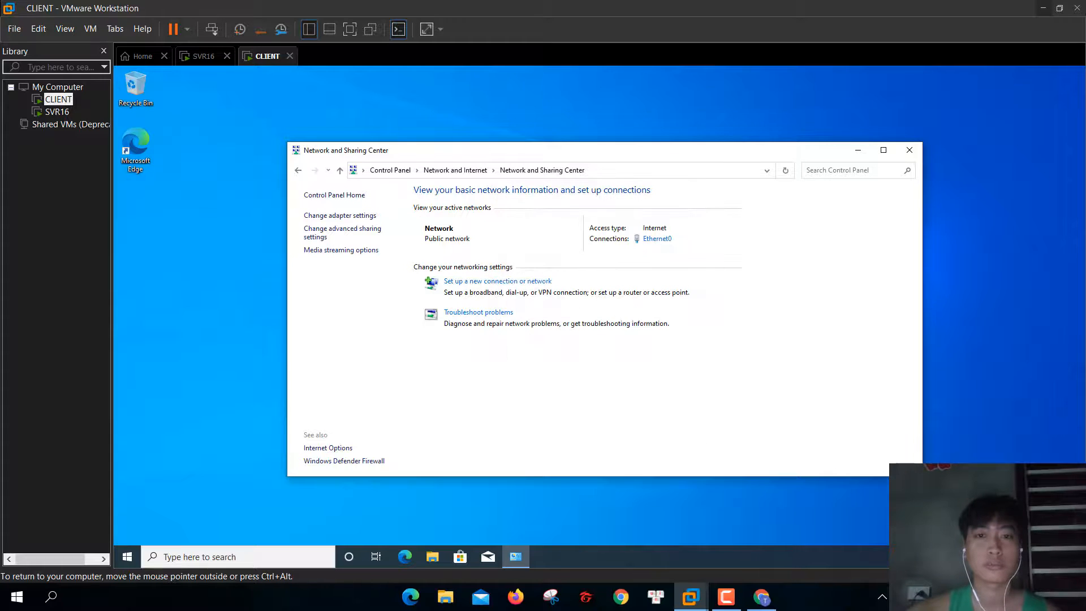
pyautogui.click(909, 150)
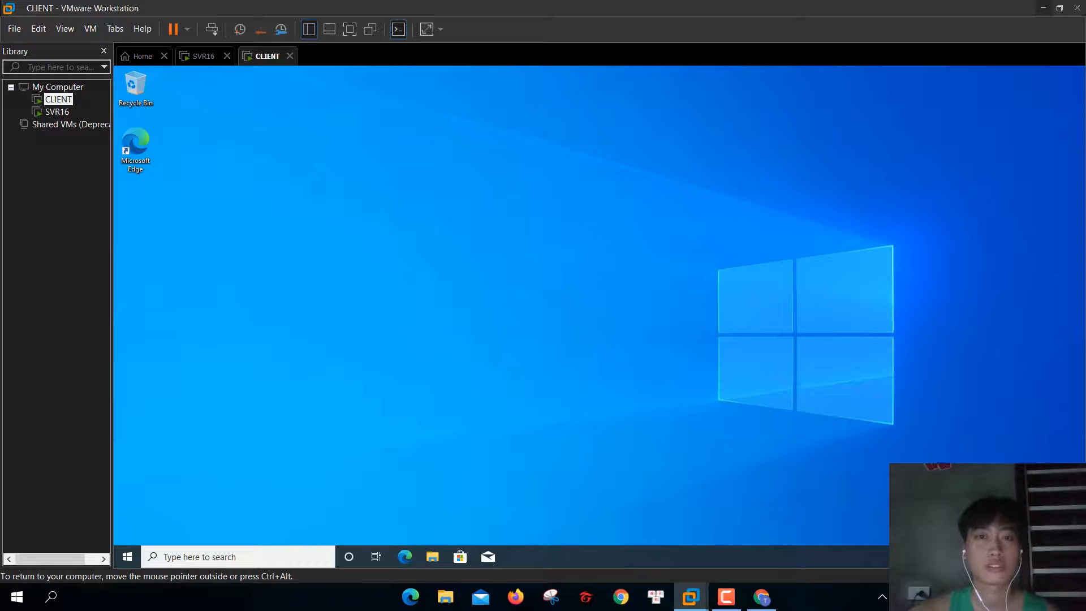
# - Open a Command Prompt on CLIENT and run ipconfig to check the current IP configuration
pyautogui.click(237, 557)
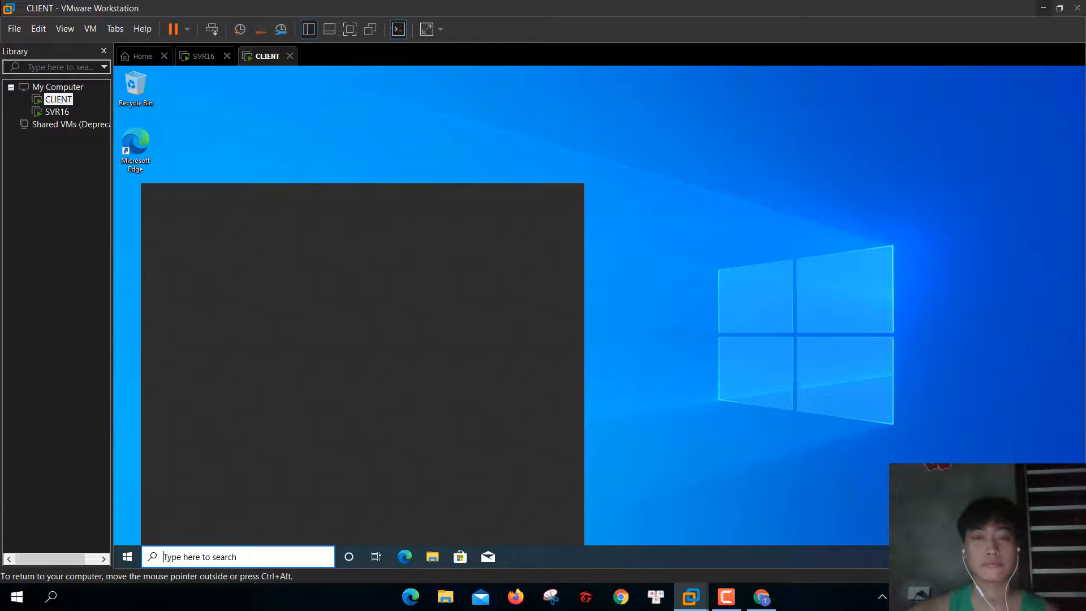
pyautogui.click(278, 273)
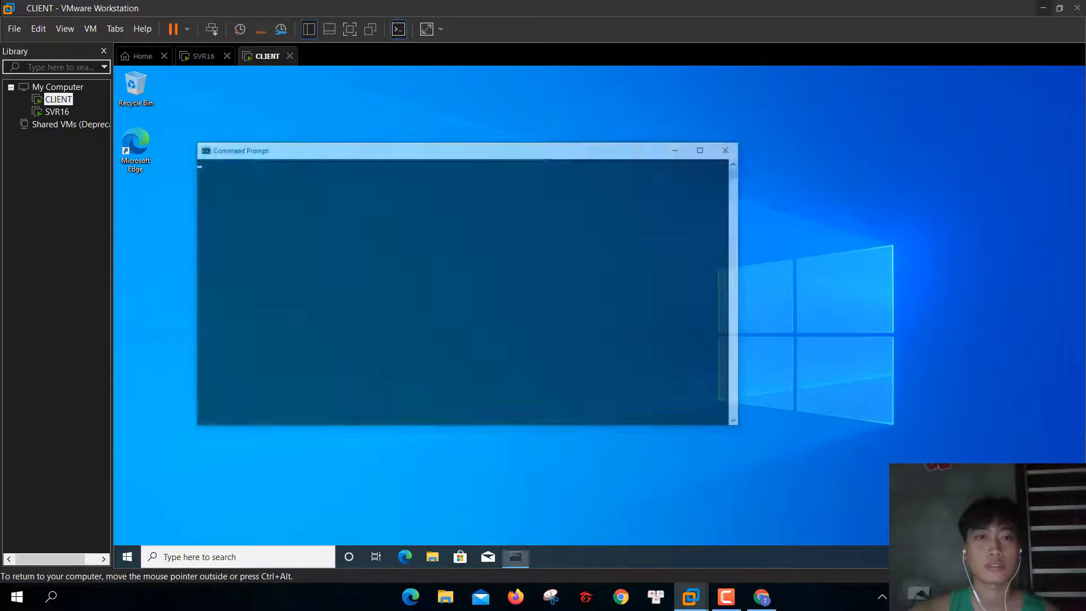
pyautogui.write('ipconfig')
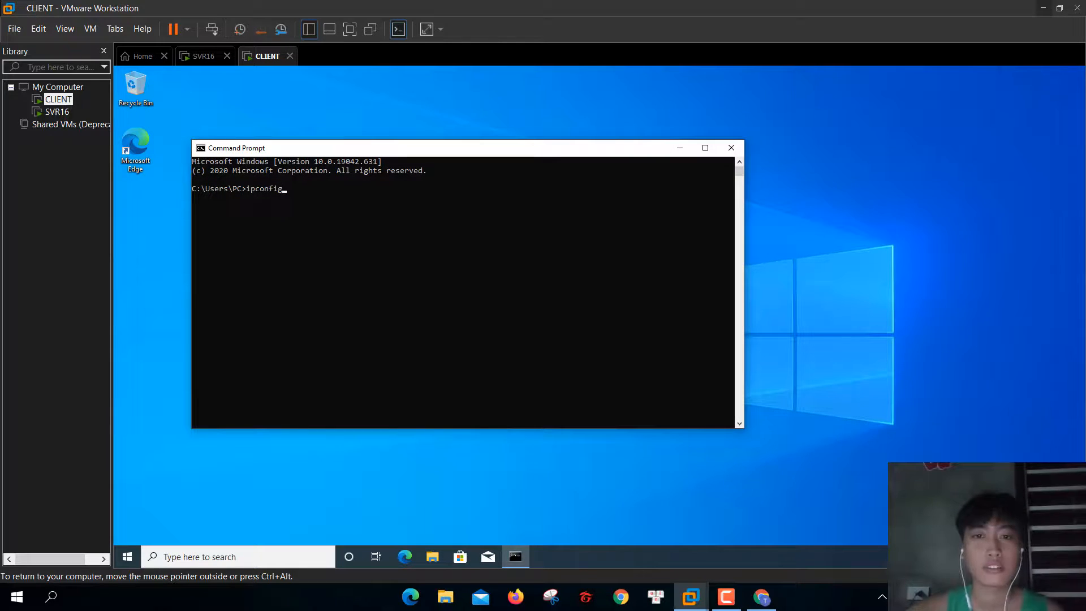
pyautogui.press('Return')
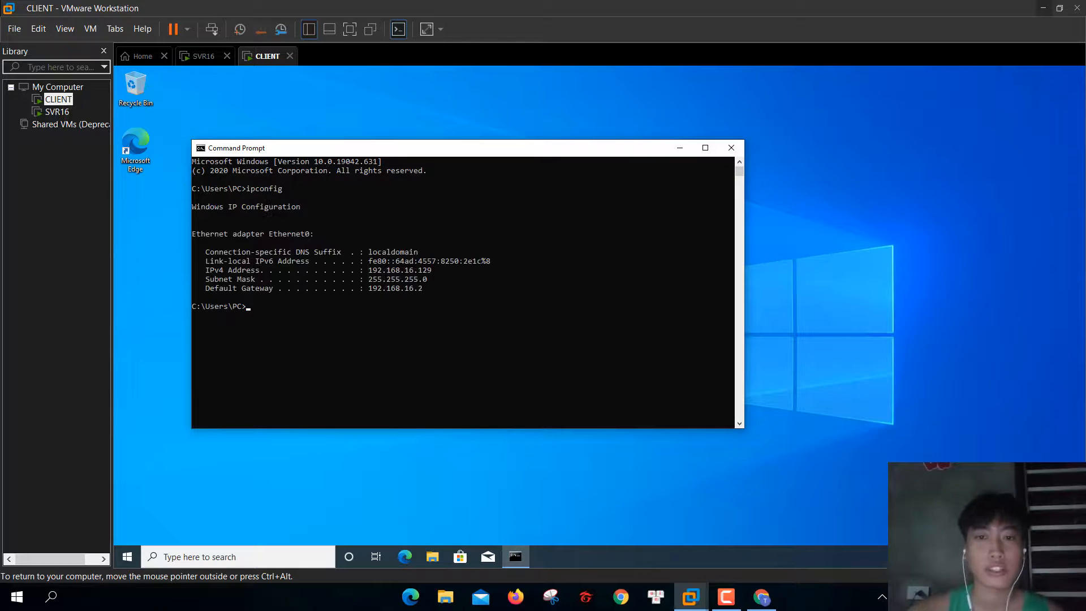
# - Run ipconfig /all to examine CLIENT's full network configuration, including the adapter's physical address
pyautogui.write('if')
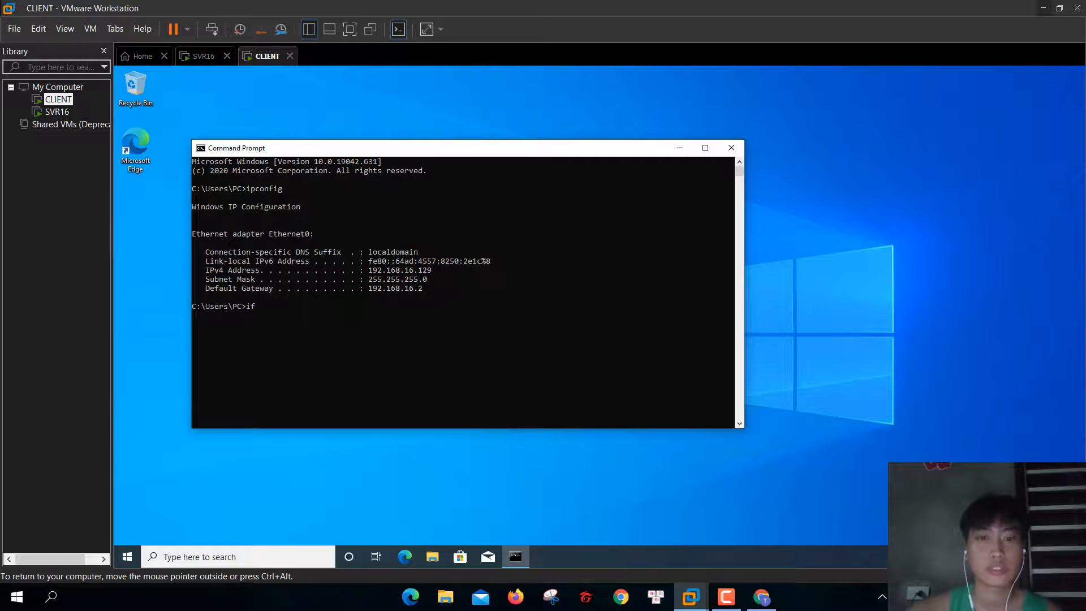
pyautogui.press('BackSpace')
pyautogui.write('pconfig ')
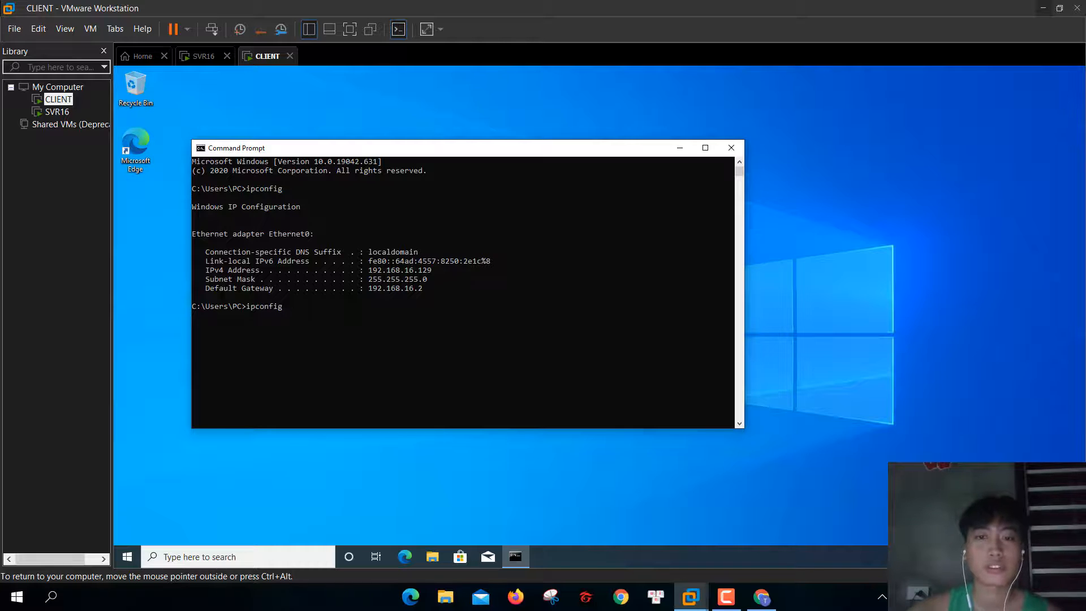
pyautogui.write('/all')
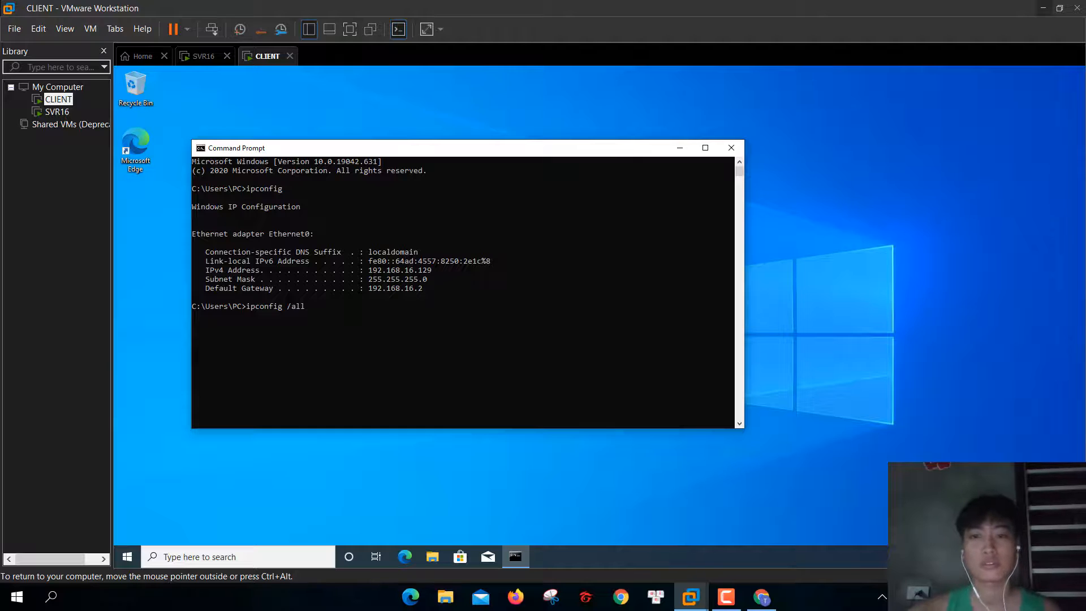
pyautogui.press('Return')
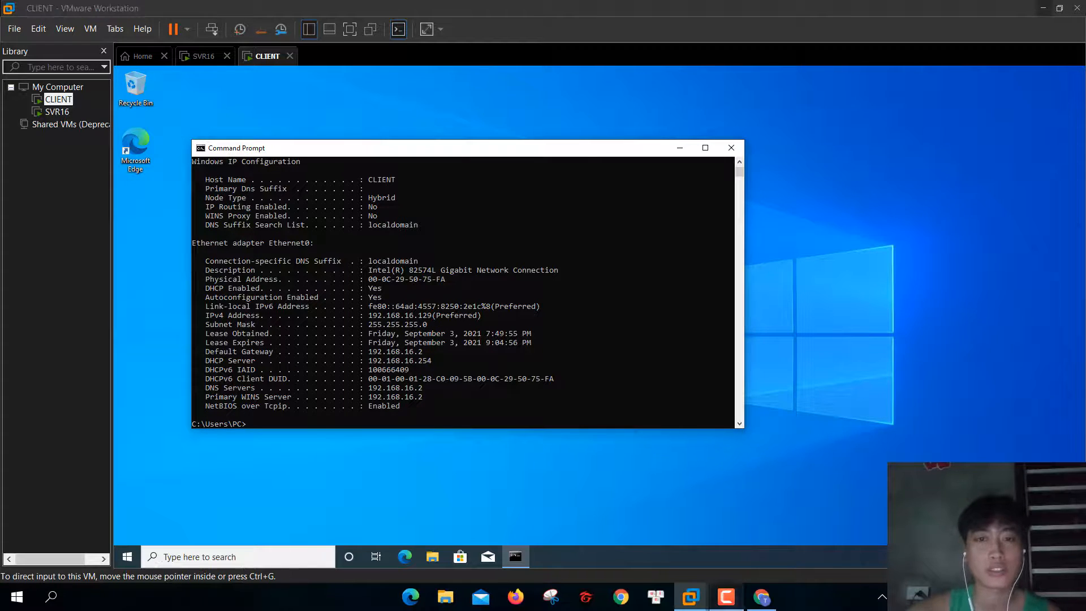
# - On SVR16, start a new reservation in the DHCP-Tai IPv4 scope, named CLIENT with IP address 192.168.1.50
pyautogui.click(726, 597)
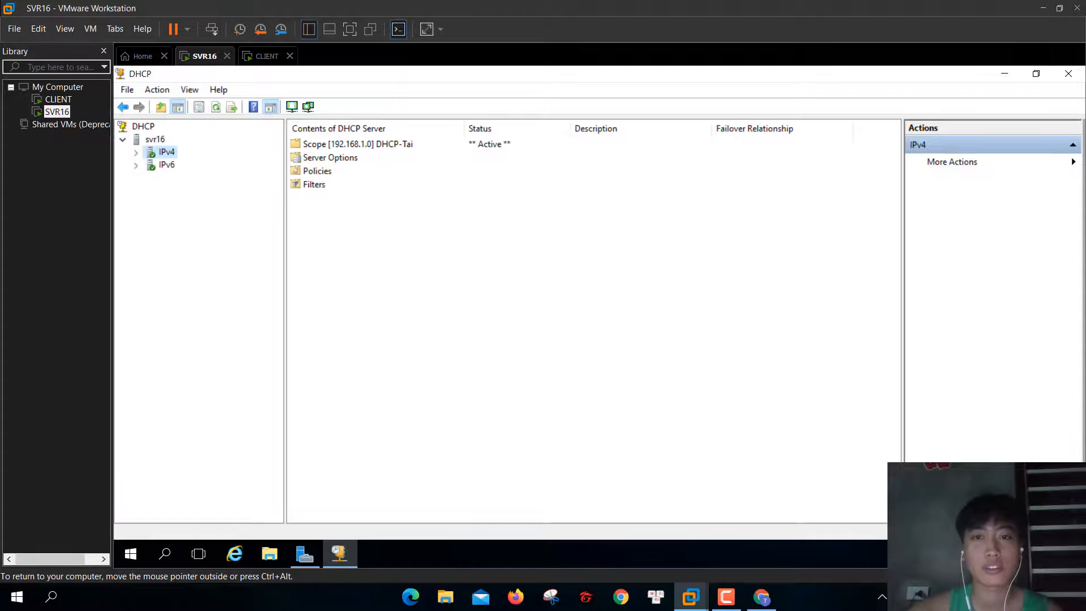
pyautogui.rightClick(170, 153)
pyautogui.doubleClick(167, 152)
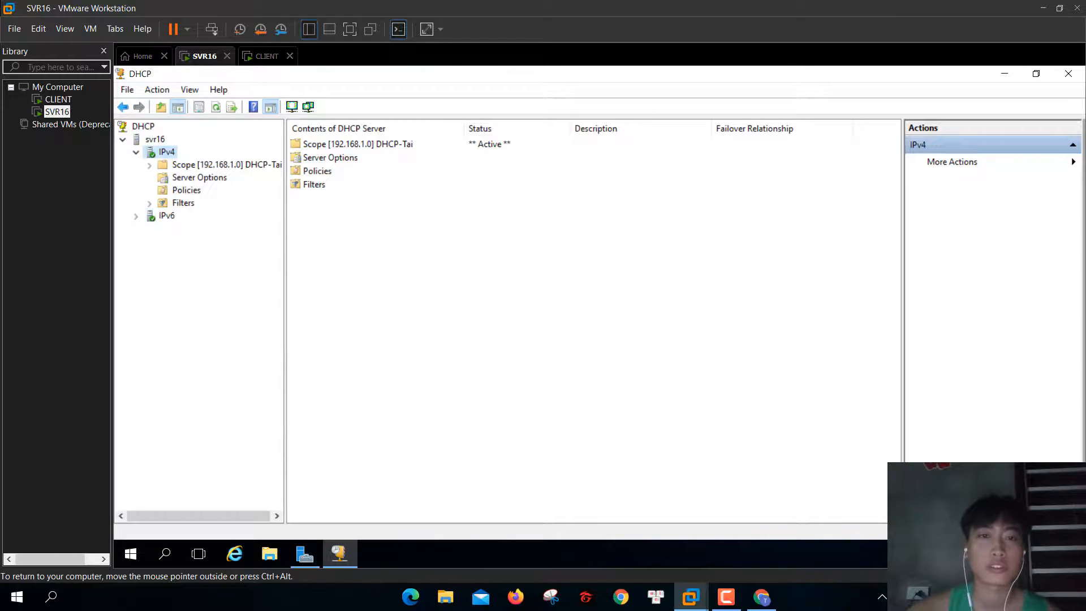
pyautogui.click(149, 165)
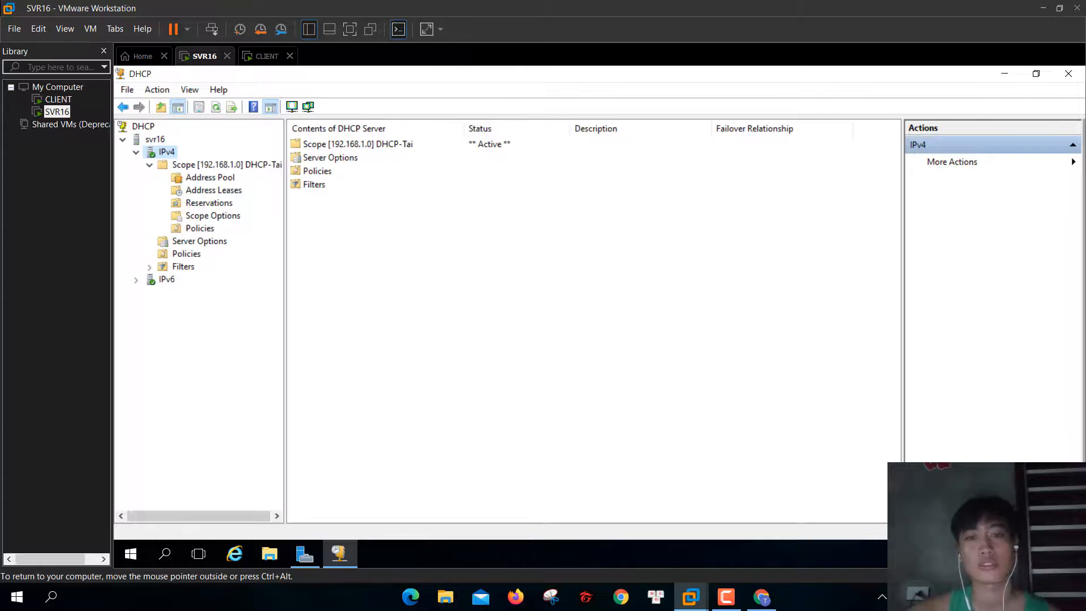
pyautogui.click(220, 202)
pyautogui.rightClick(224, 202)
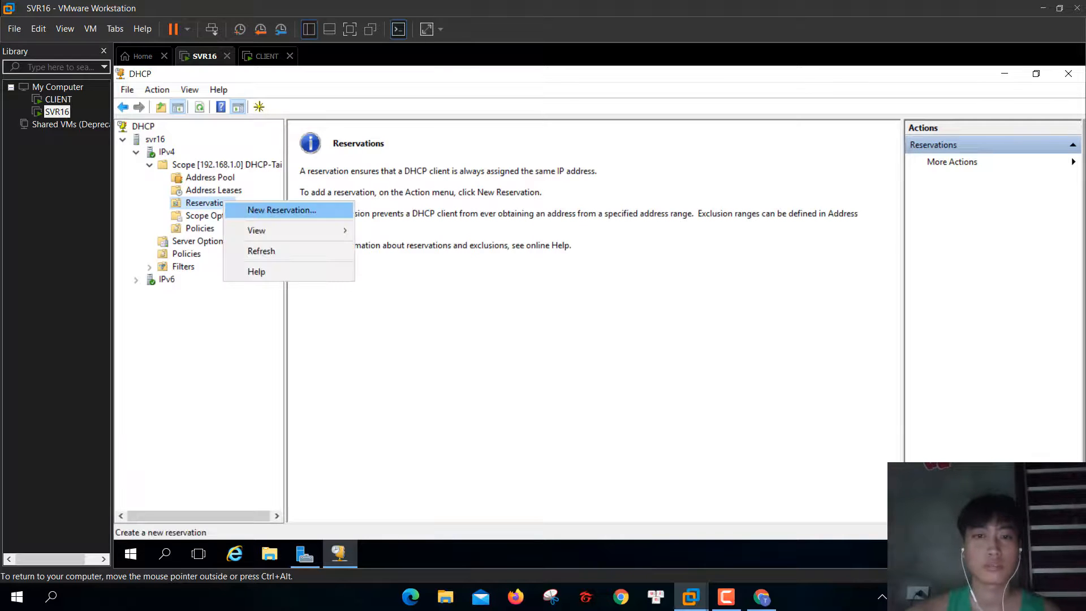
pyautogui.click(282, 210)
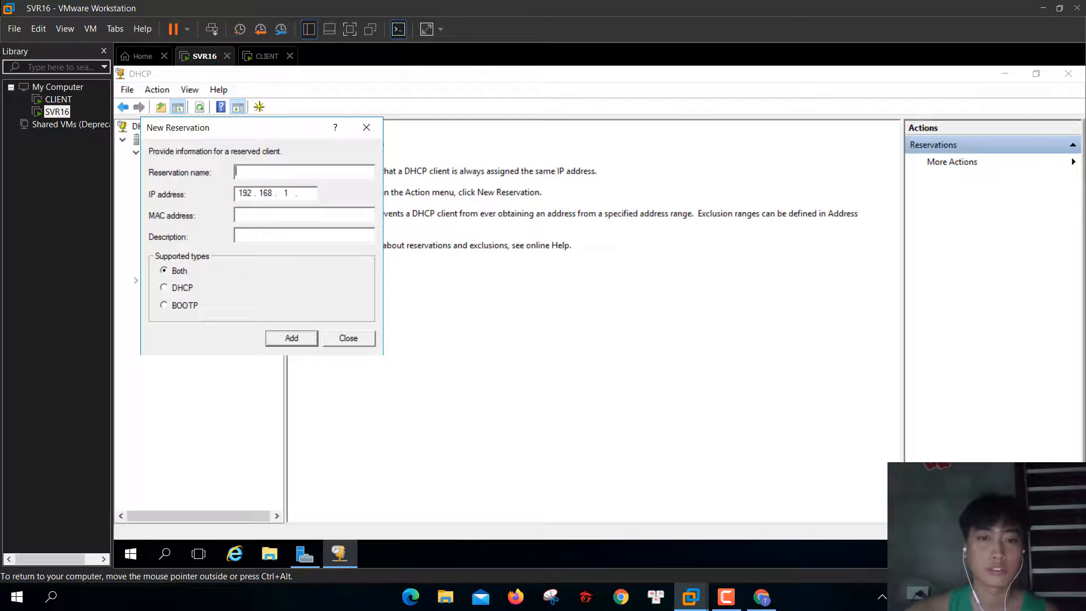
pyautogui.write('CLIENT')
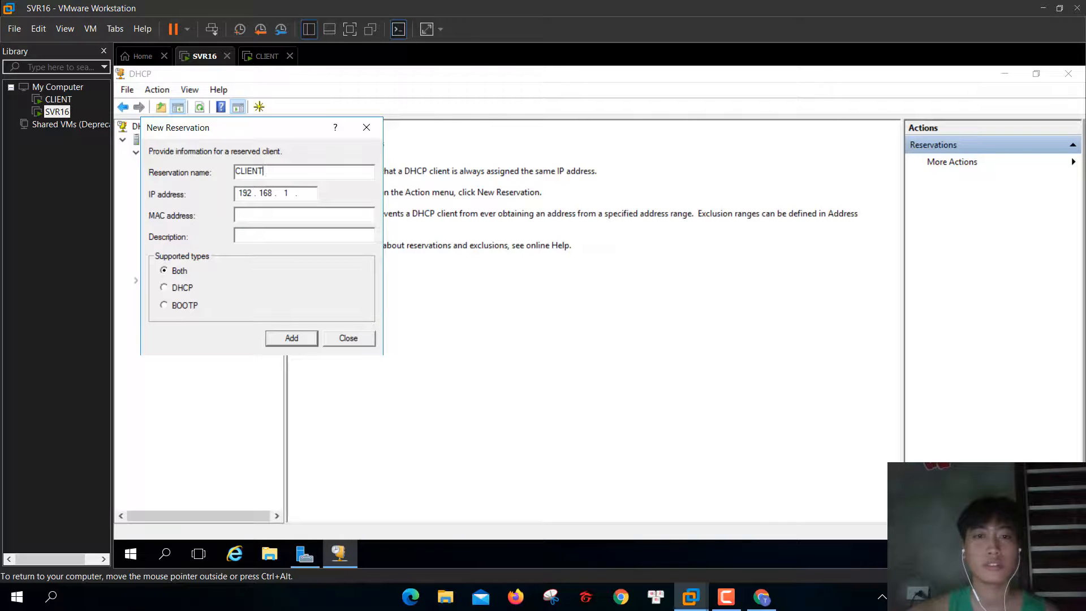
pyautogui.click(307, 194)
pyautogui.write('50')
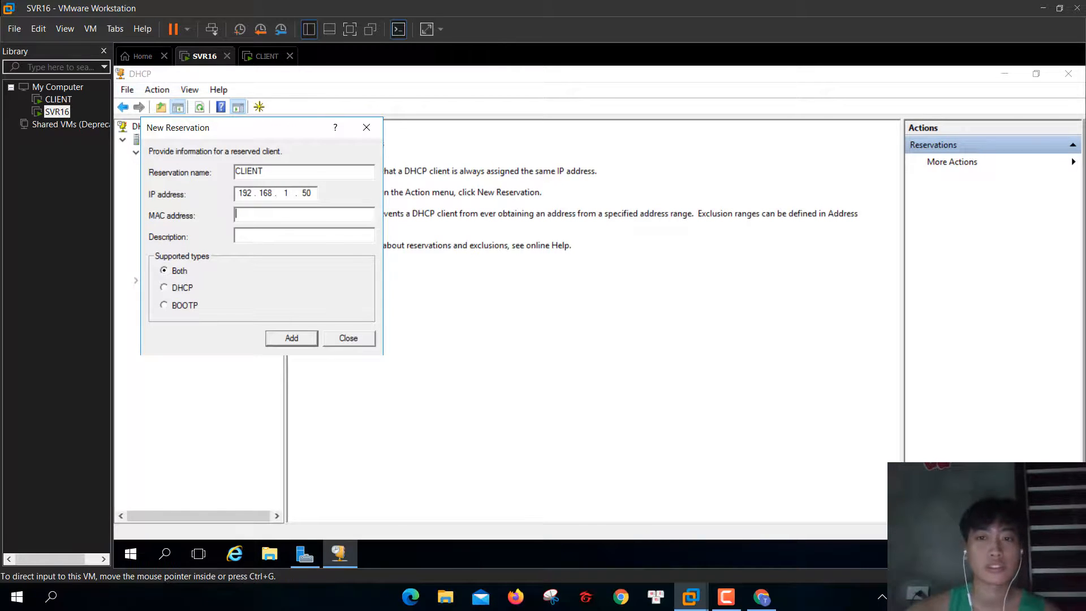
# - Switch to the CLIENT machine and close its Command Prompt window
pyautogui.click(267, 56)
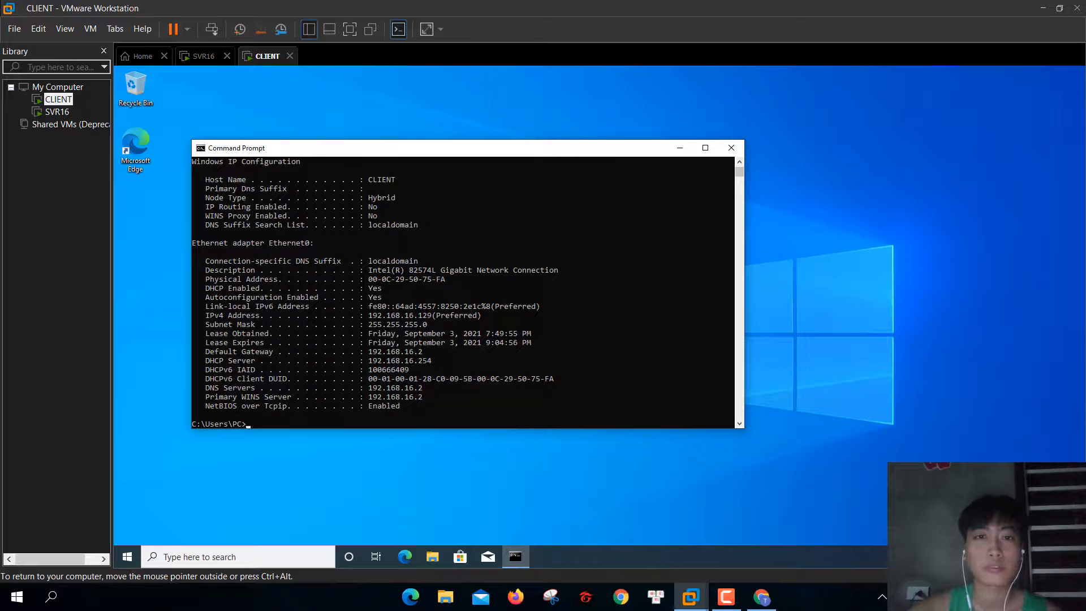
pyautogui.write('cls')
pyautogui.press('Return')
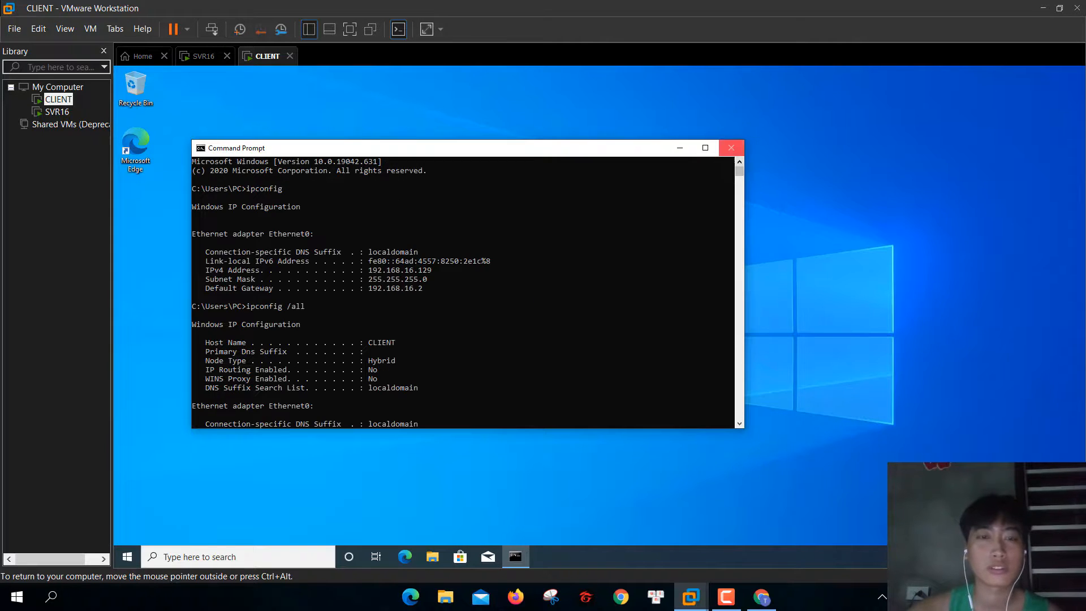
pyautogui.click(732, 148)
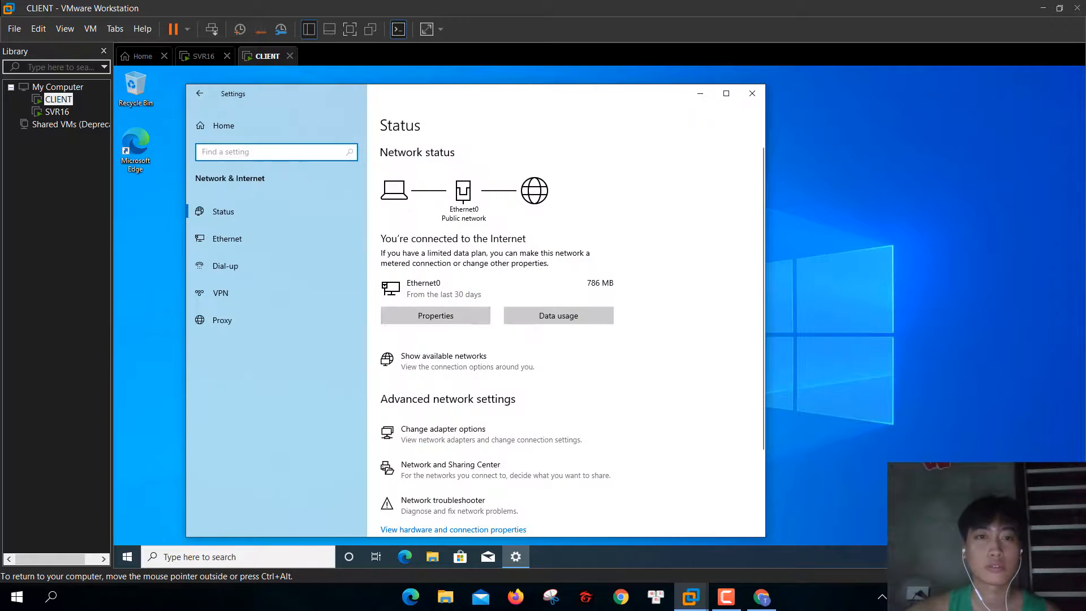
# - Display the network connection details of CLIENT's Ethernet0 adapter to look up its physical address
pyautogui.click(435, 316)
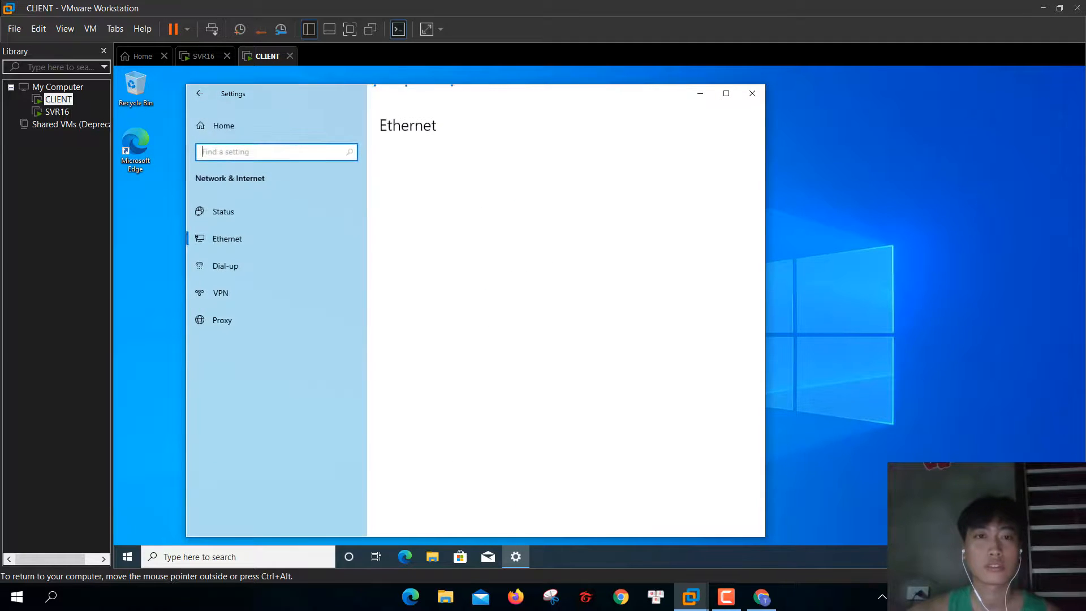
pyautogui.click(753, 93)
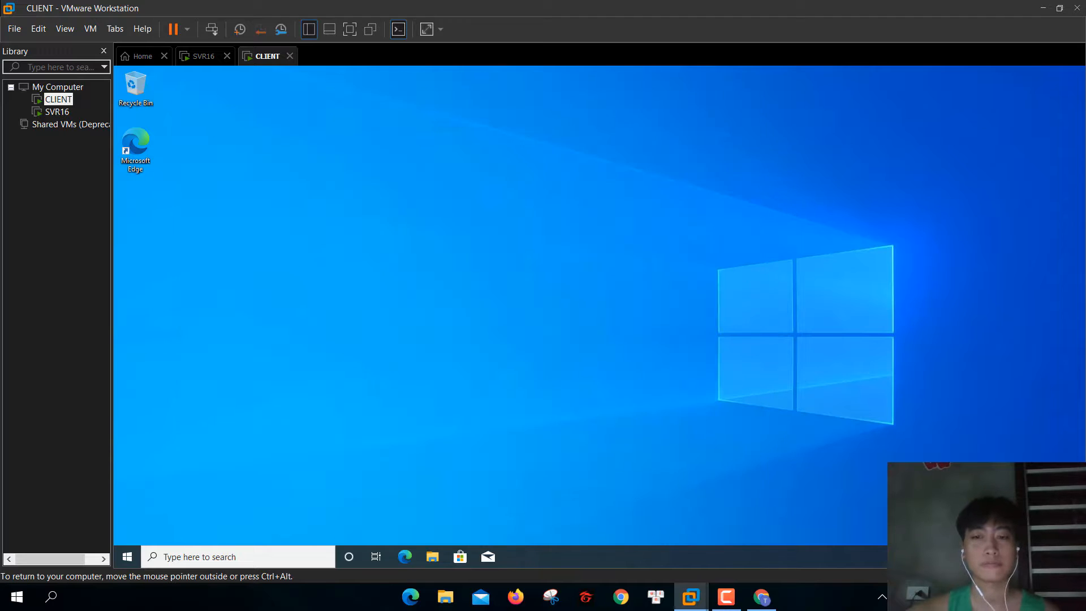
pyautogui.click(238, 557)
pyautogui.write('con')
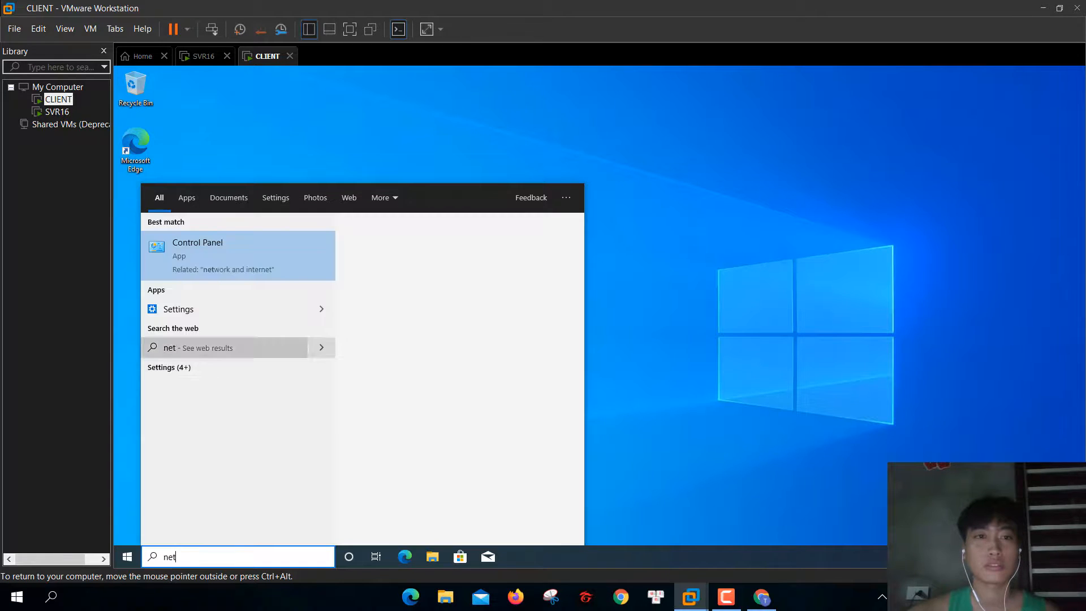
pyautogui.press('Return')
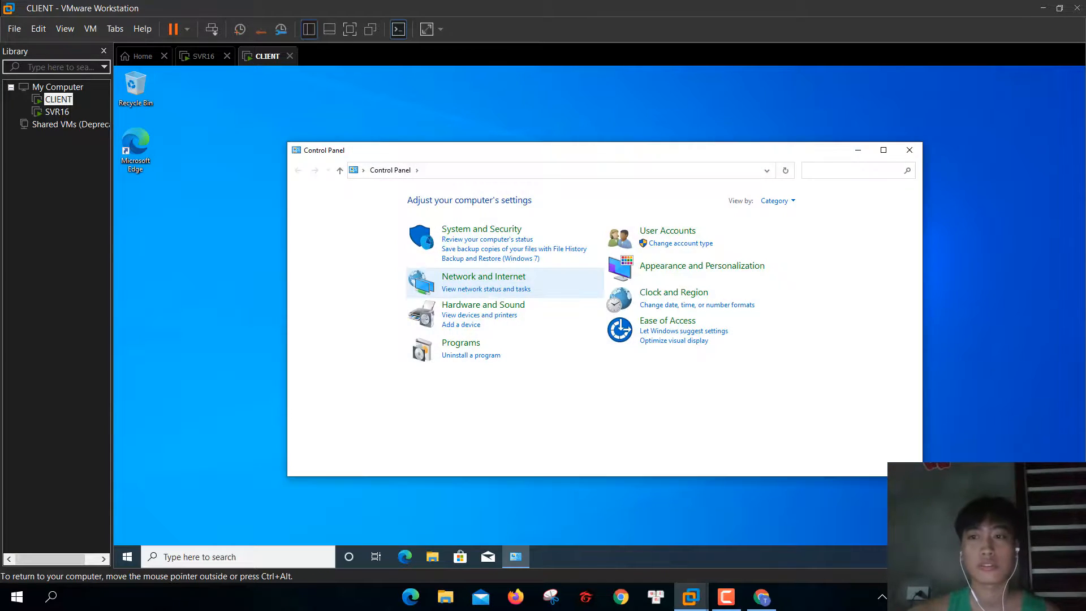
pyautogui.click(485, 277)
pyautogui.click(491, 199)
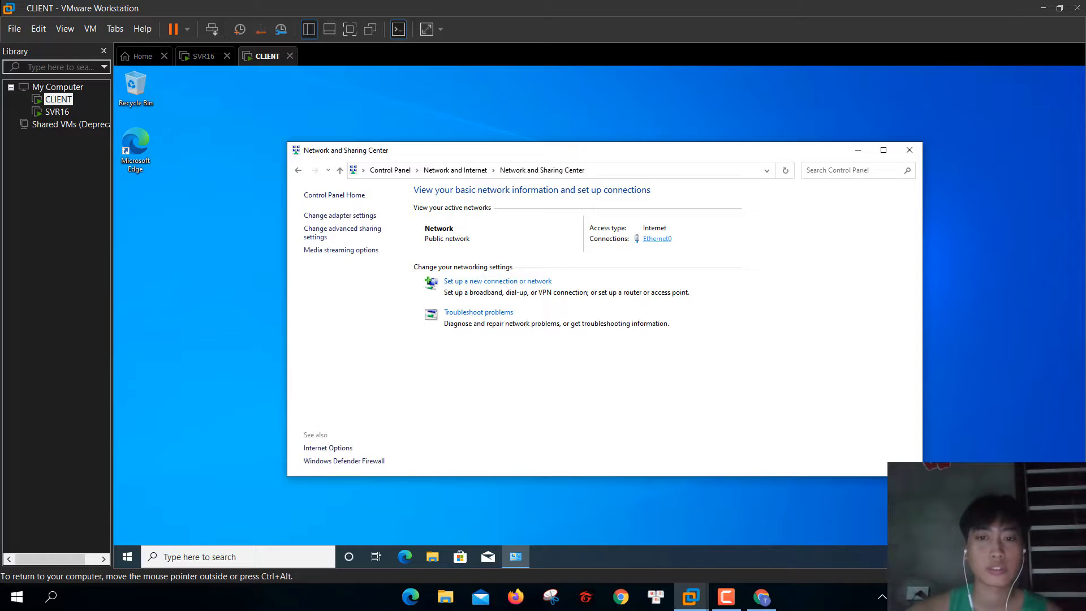
pyautogui.click(658, 239)
pyautogui.click(538, 304)
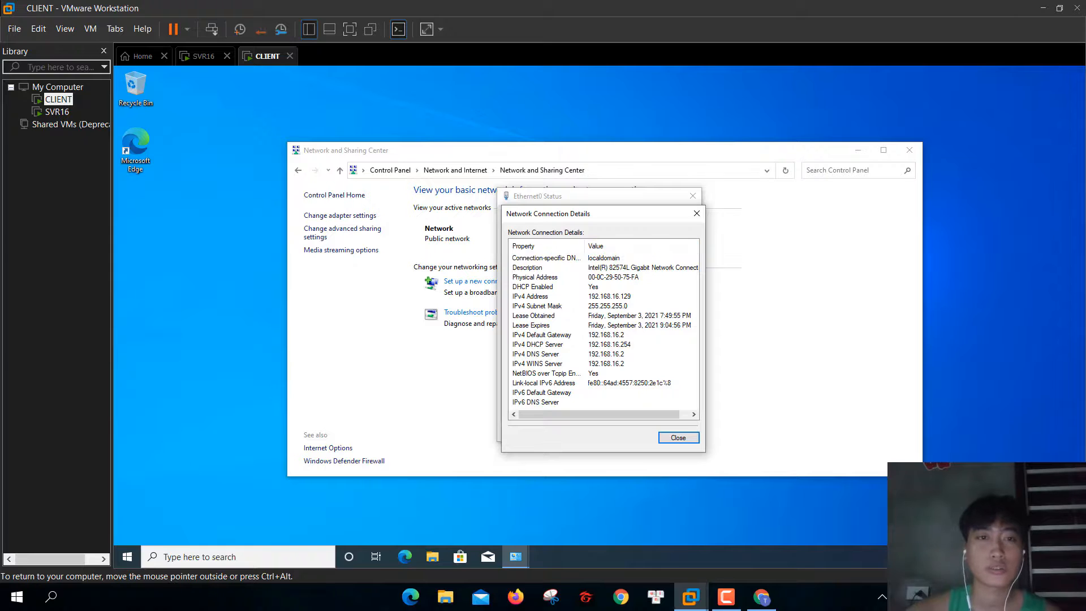
# - Read CLIENT's physical address and enter its leading part, 00-0C-29, as the MAC address of the new reservation on SVR16
pyautogui.click(616, 277)
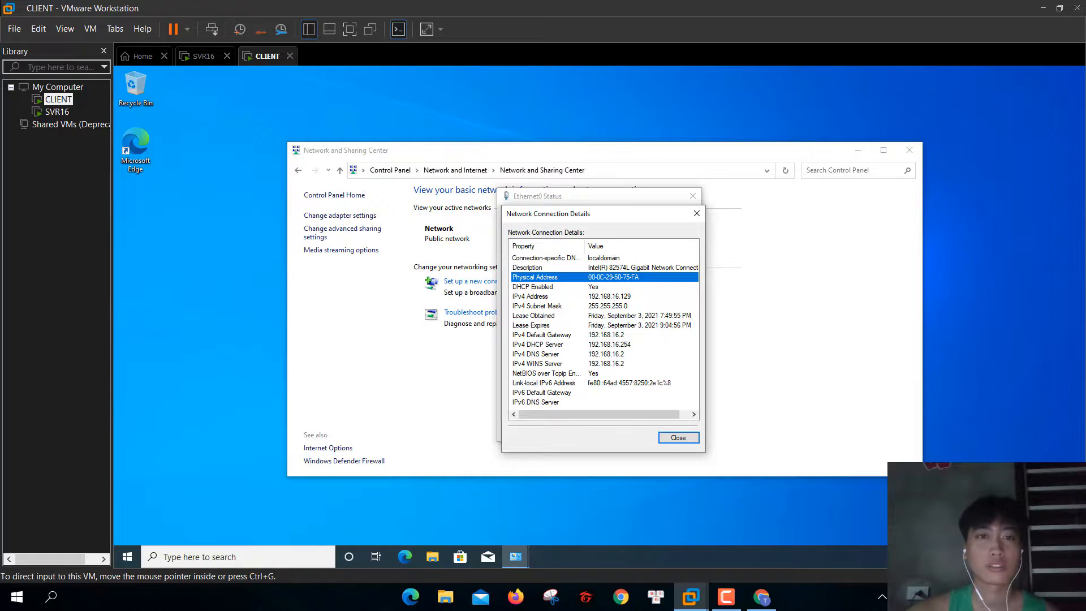
pyautogui.click(203, 56)
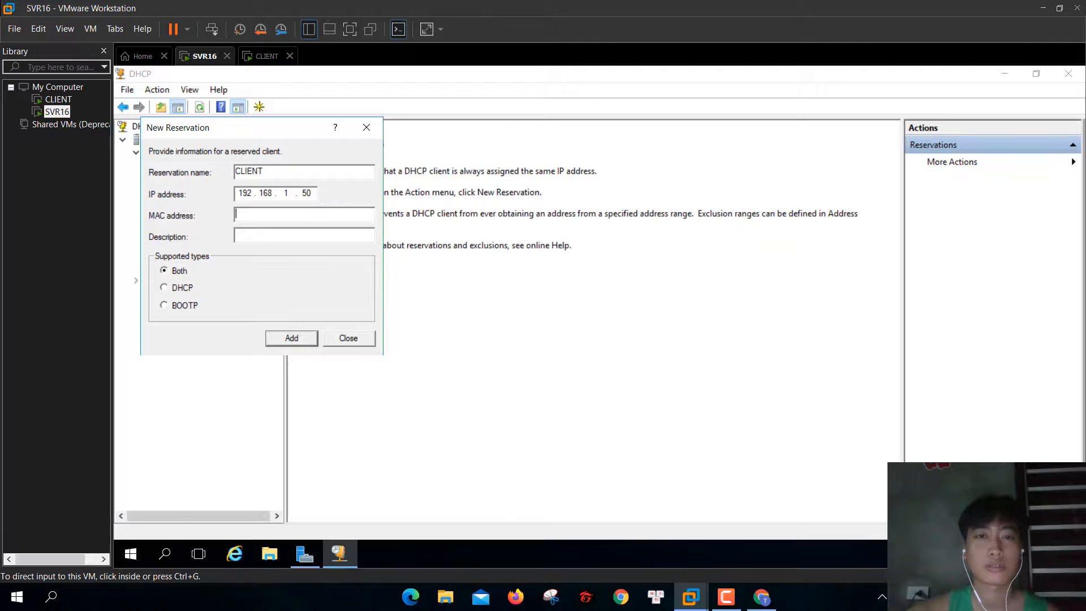
pyautogui.click(304, 215)
pyautogui.write('00')
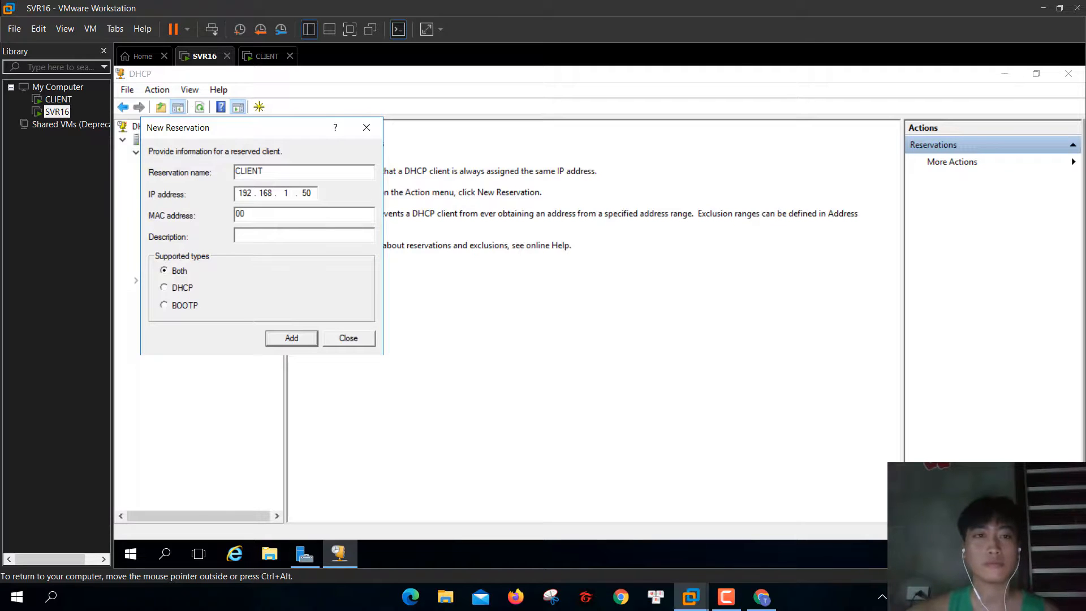
pyautogui.write('-0C')
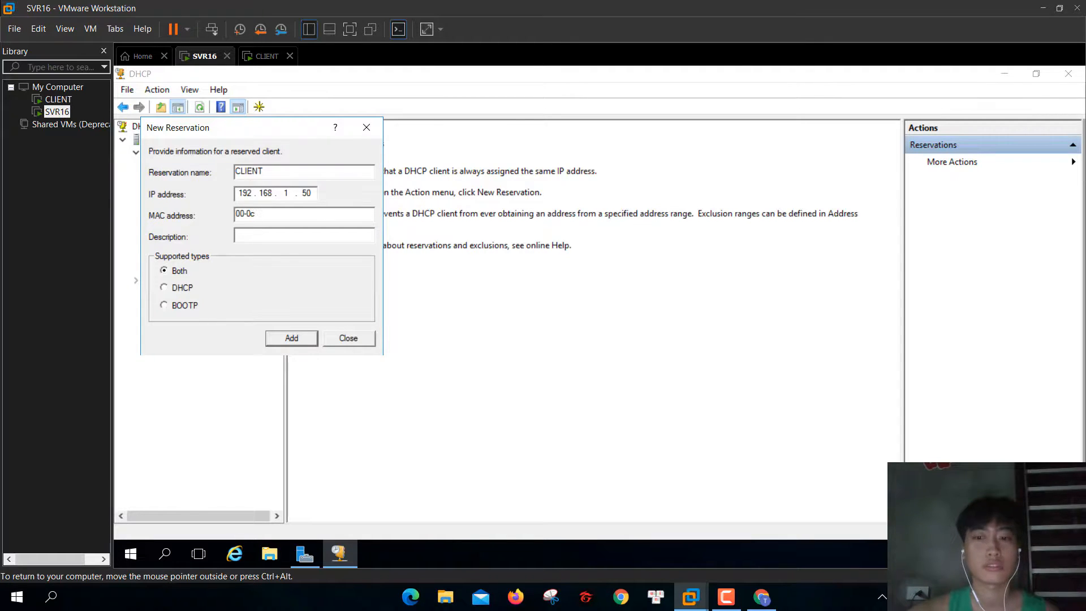
pyautogui.click(267, 56)
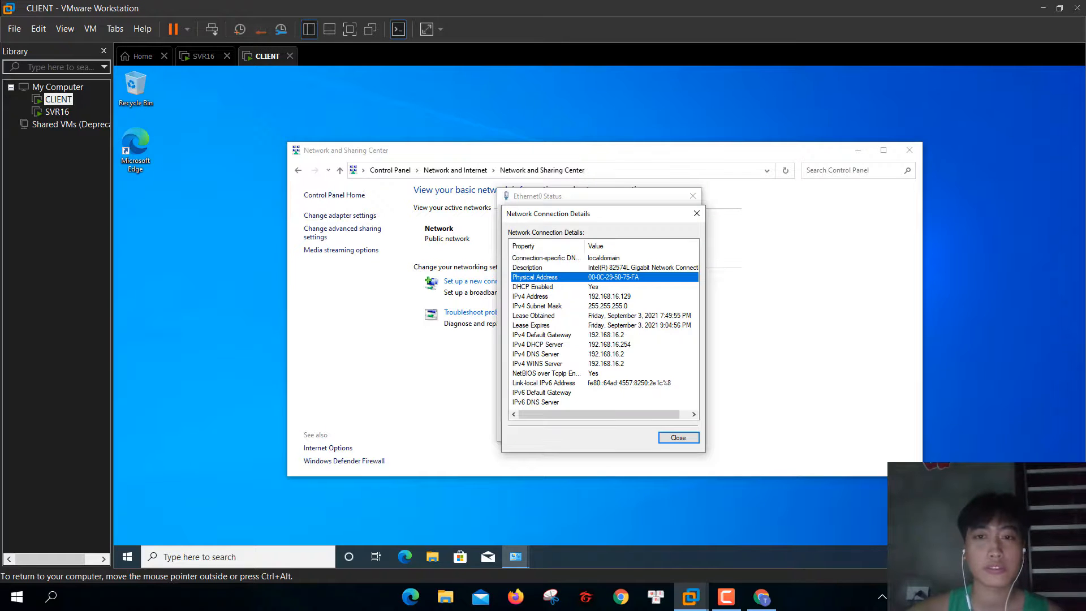
pyautogui.click(204, 56)
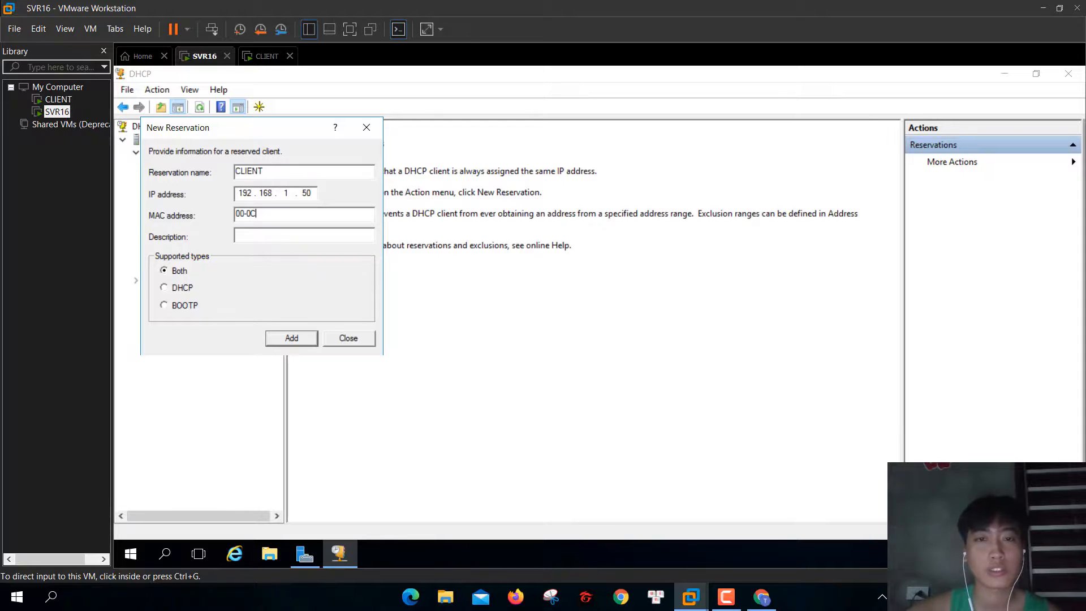
pyautogui.click(283, 214)
pyautogui.write('-2')
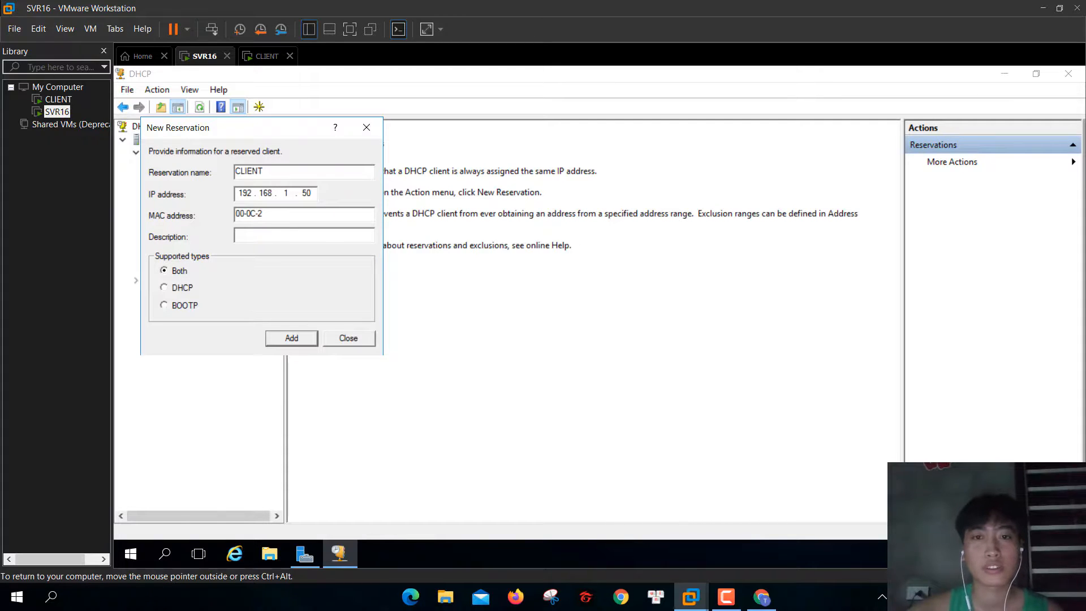
pyautogui.write('9-')
pyautogui.write('5A')
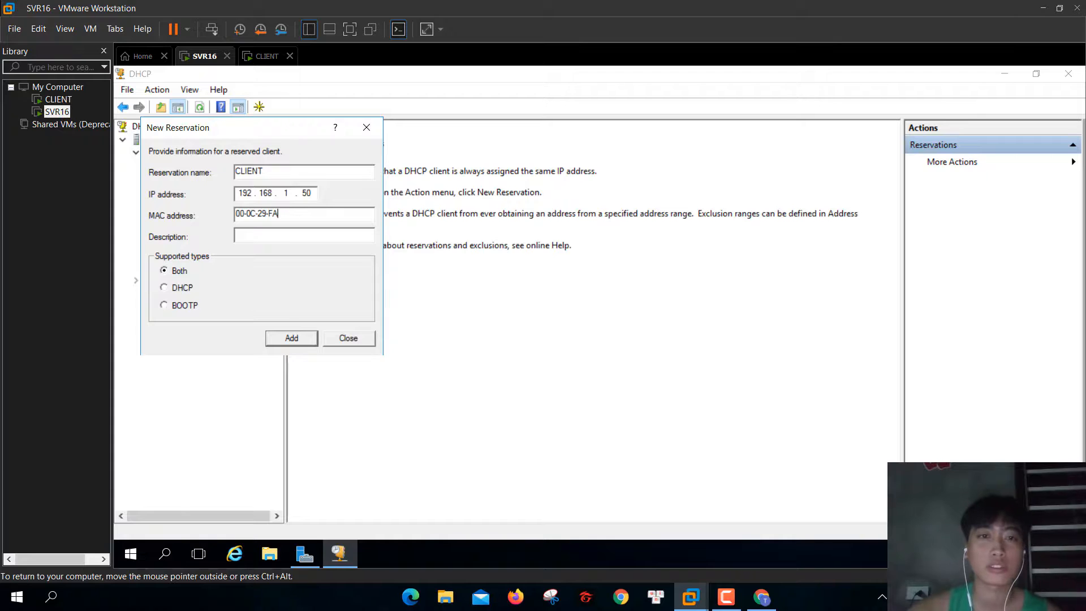
# - Recheck the physical address on CLIENT and correct the reservation's MAC address on SVR16 to 00-0C-29-50-75-FA
pyautogui.click(267, 56)
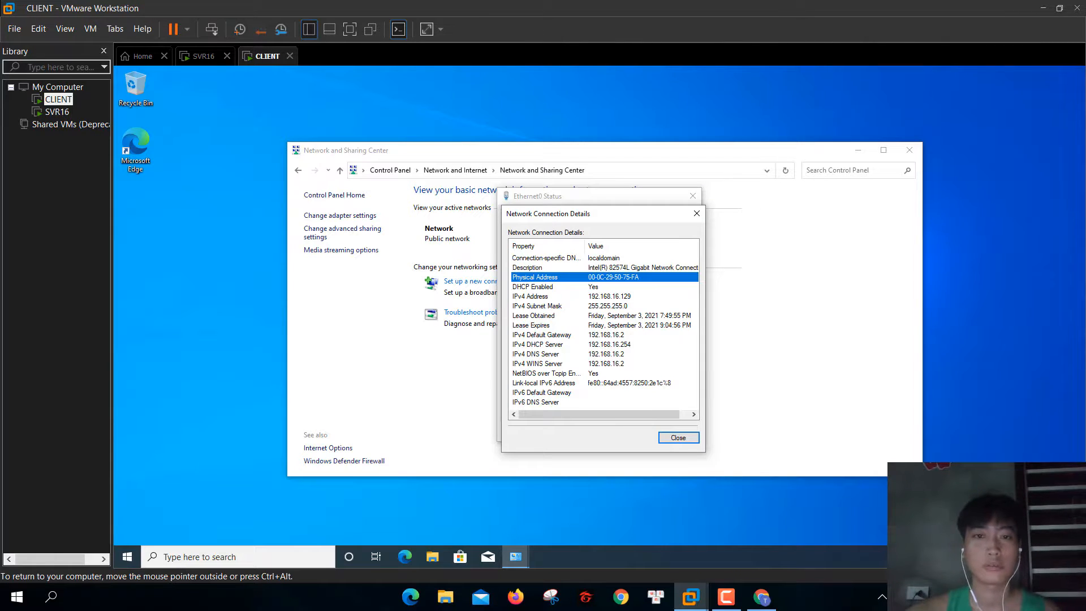
pyautogui.click(203, 56)
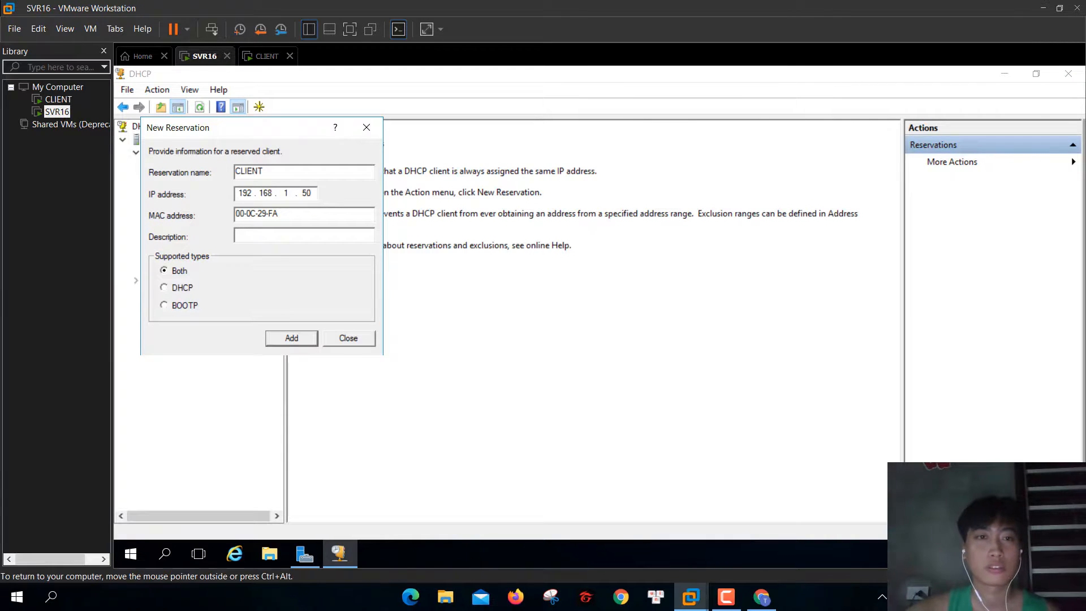
pyautogui.press('BackSpace')
pyautogui.press('BackSpace')
pyautogui.write('5')
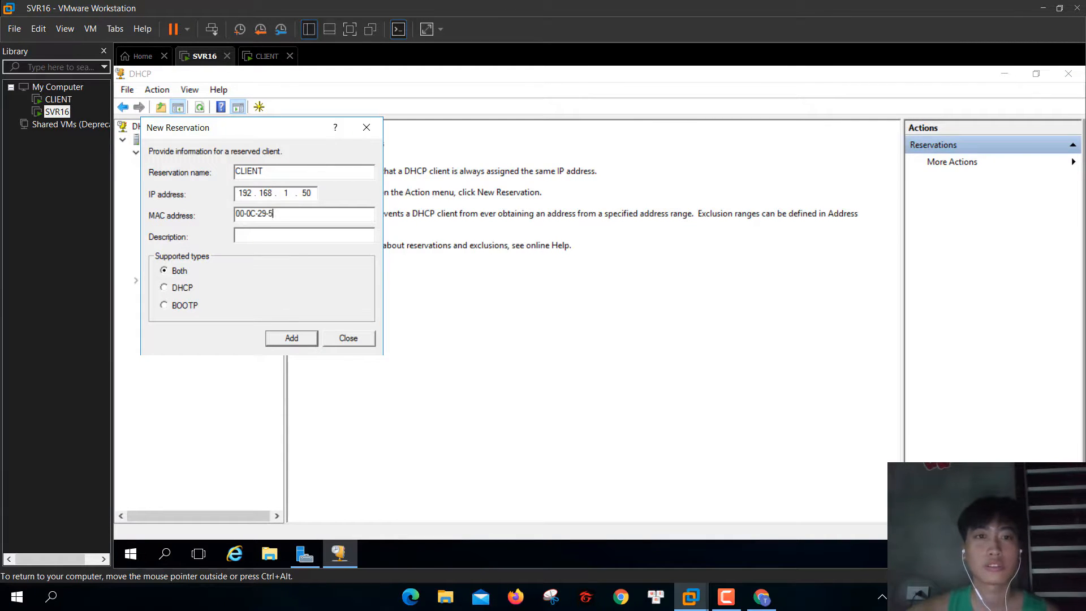
pyautogui.write('0-75-FA')
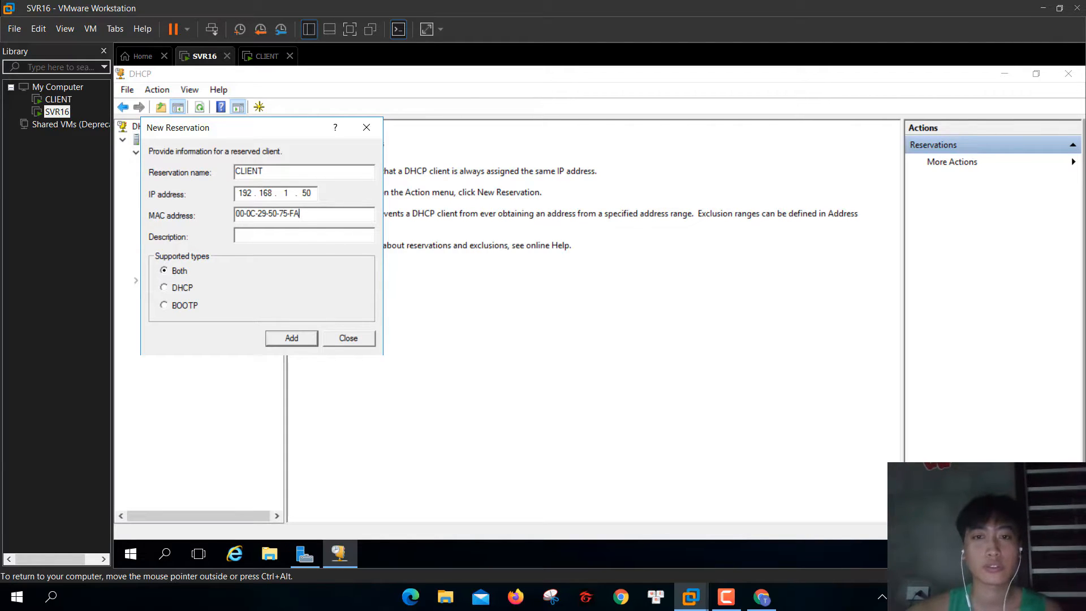
# - Restrict the CLIENT reservation's supported type to DHCP, add it to the scope and close the reservation dialog
pyautogui.click(165, 287)
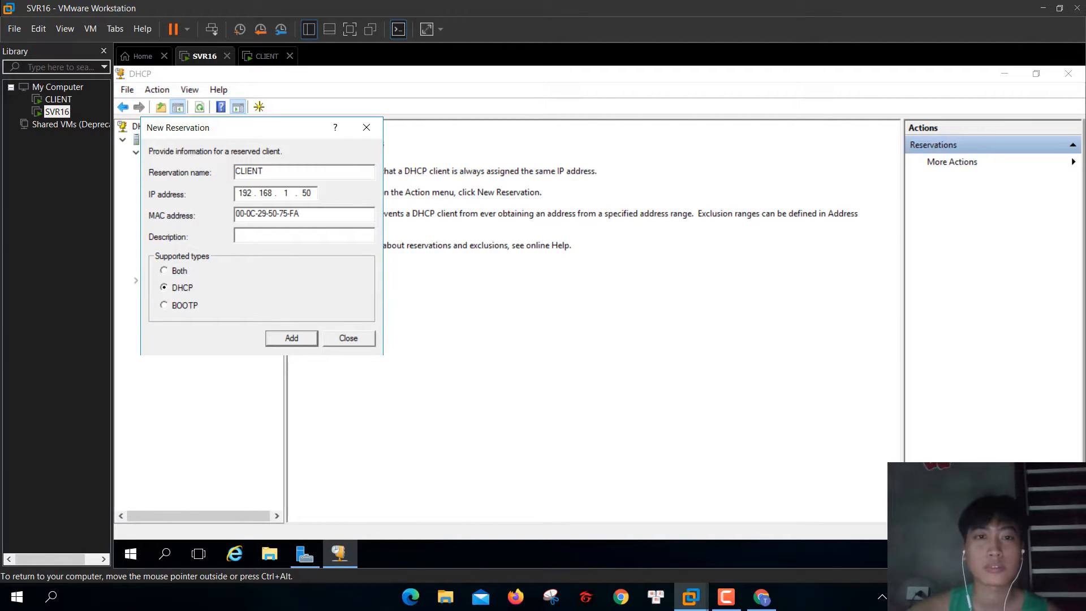
pyautogui.press('Return')
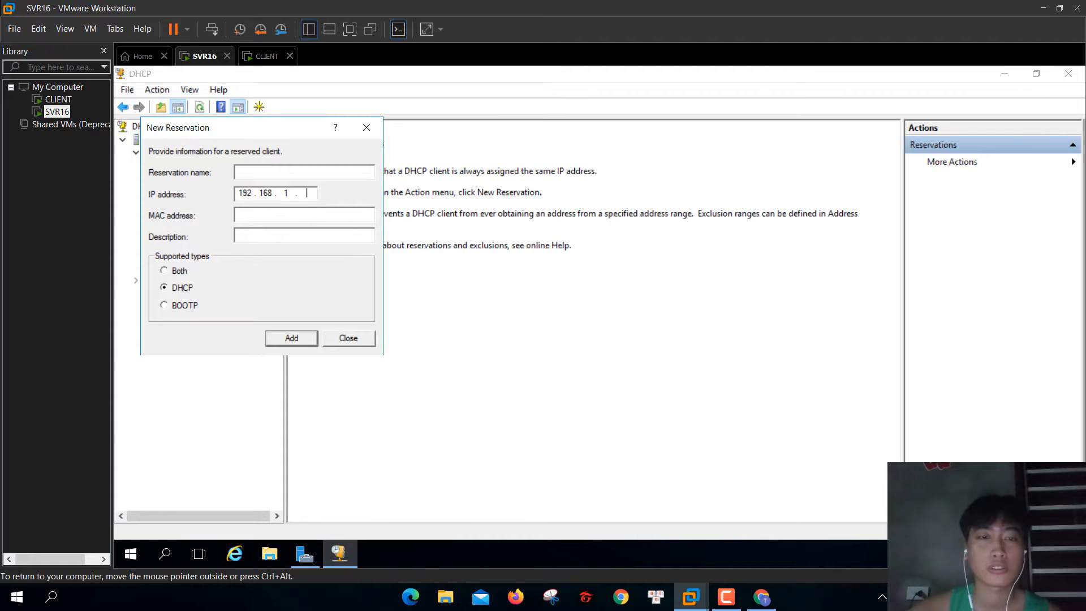
pyautogui.click(367, 128)
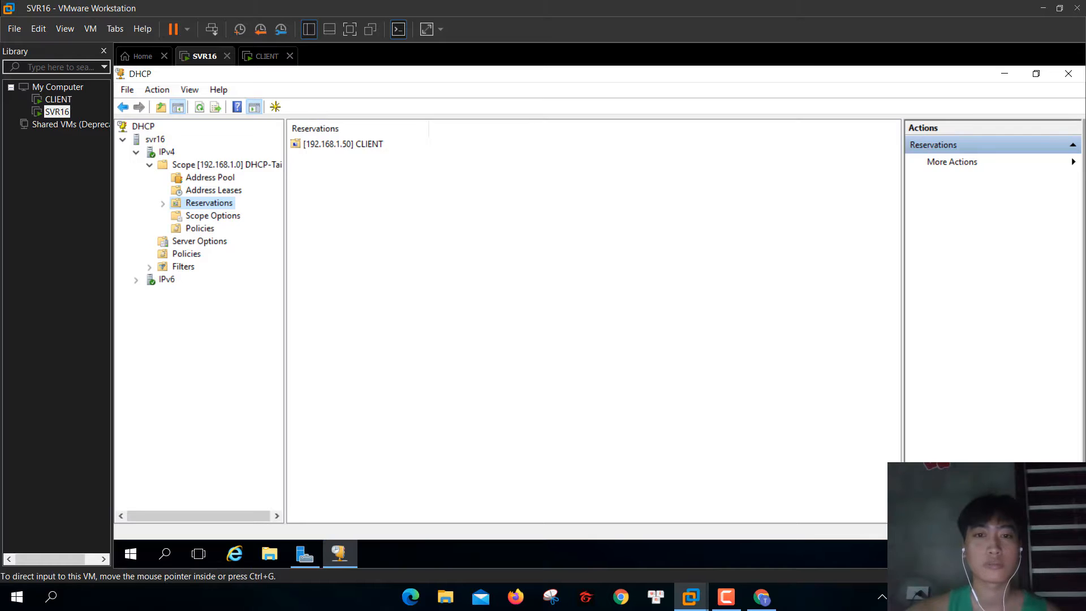
# - Switch to the CLIENT machine and close its network connection details and Ethernet0 status windows
pyautogui.click(267, 56)
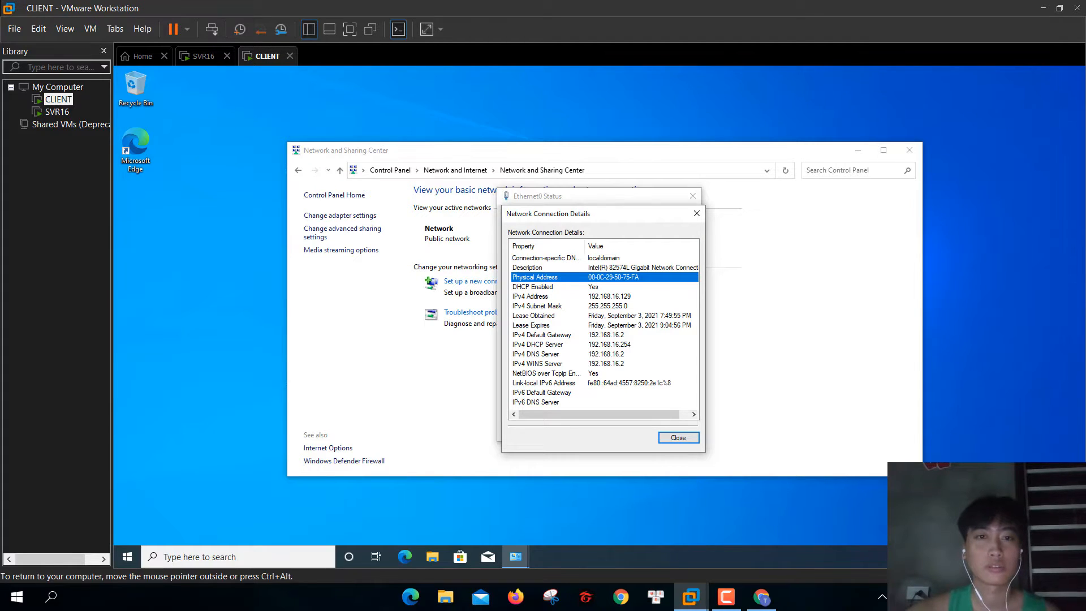
pyautogui.click(697, 213)
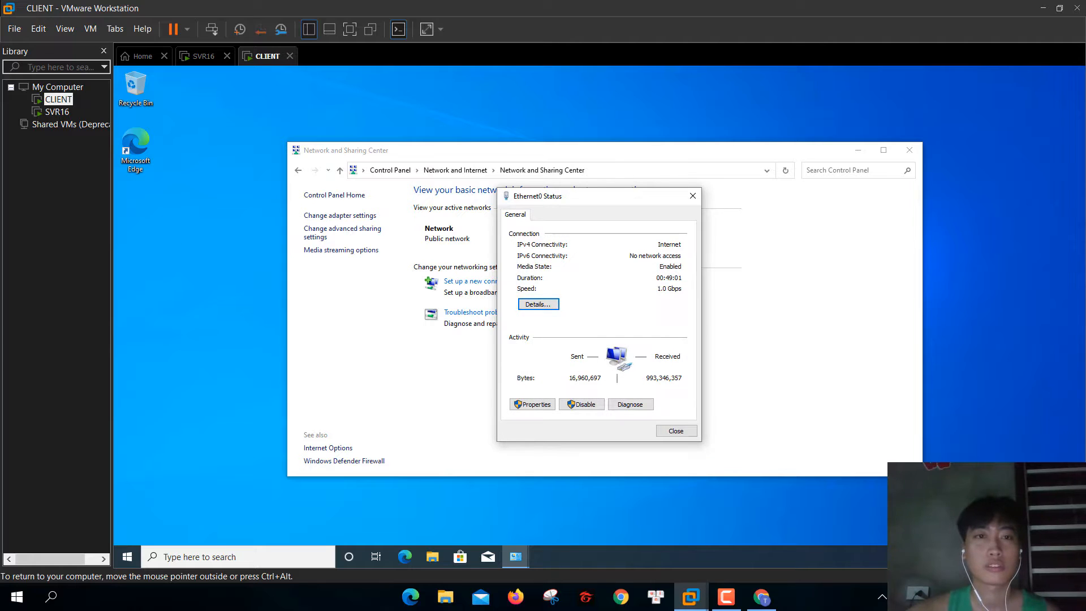
pyautogui.click(692, 196)
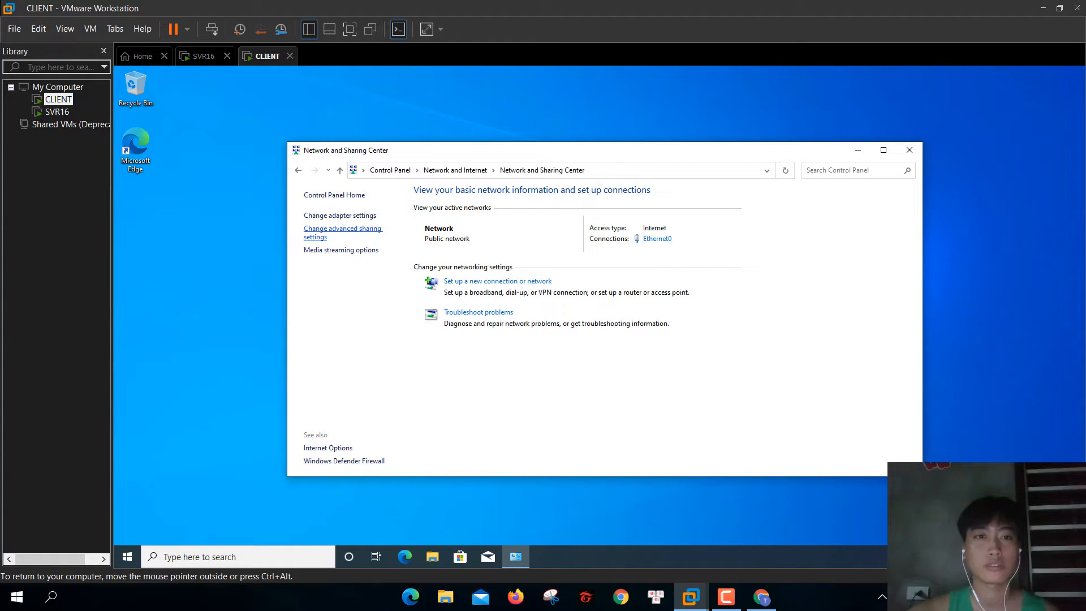
# - View the properties of CLIENT's Ethernet0 adapter among the network connections, and return to the Network and Sharing Center
pyautogui.click(340, 215)
pyautogui.rightClick(362, 222)
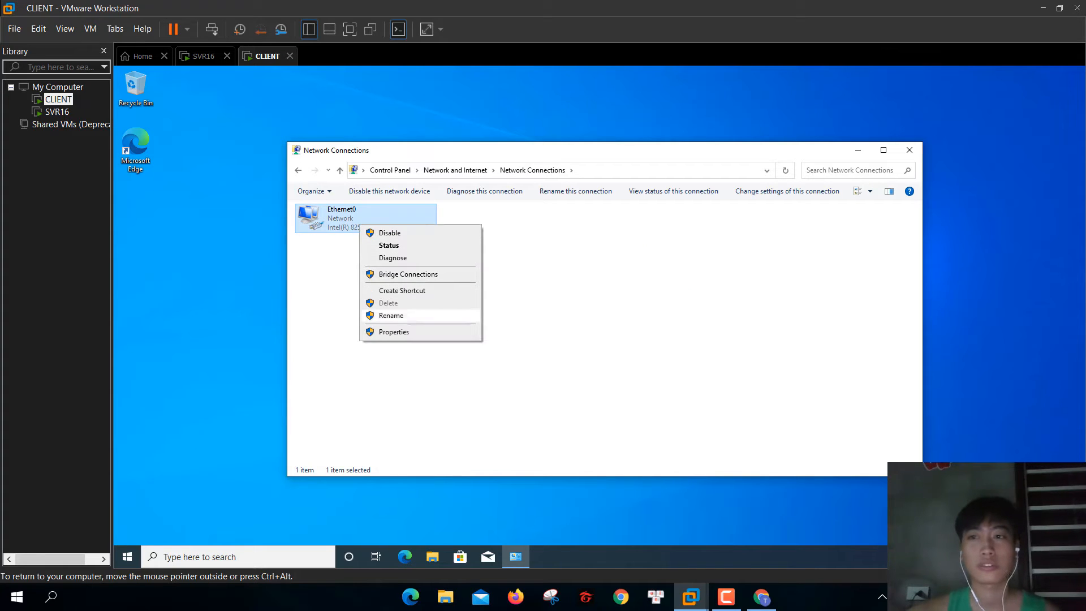
pyautogui.click(390, 330)
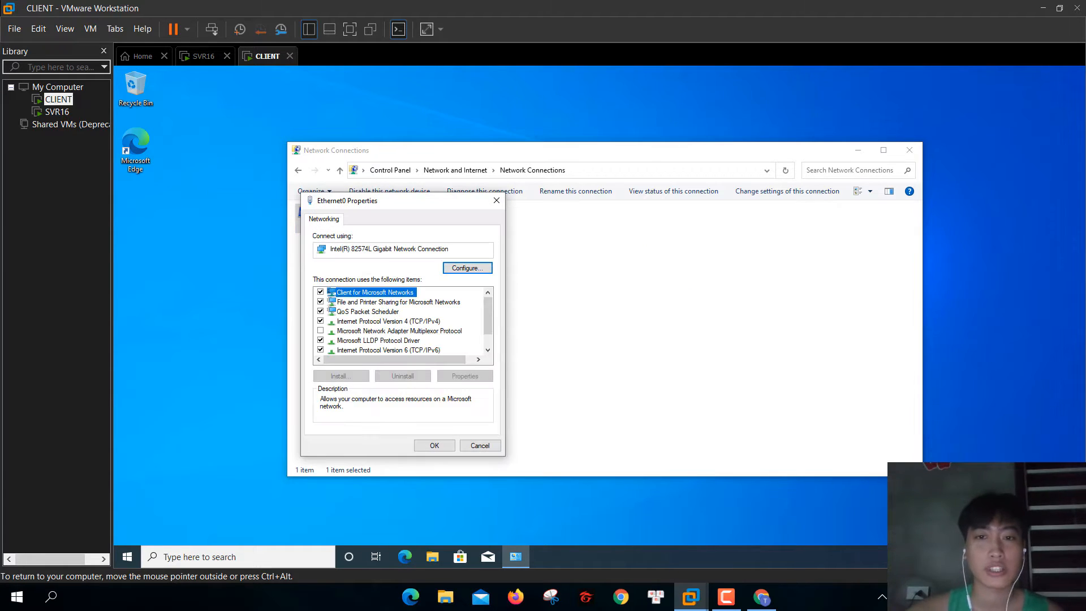
pyautogui.moveTo(368, 202); pyautogui.dragTo(559, 203)
pyautogui.click(689, 203)
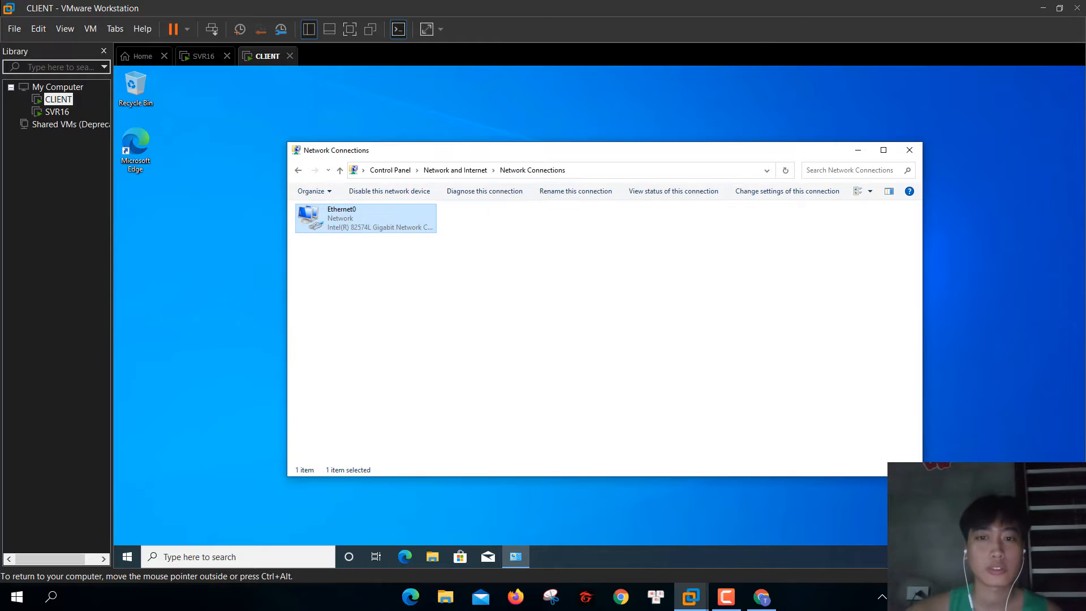
pyautogui.click(298, 170)
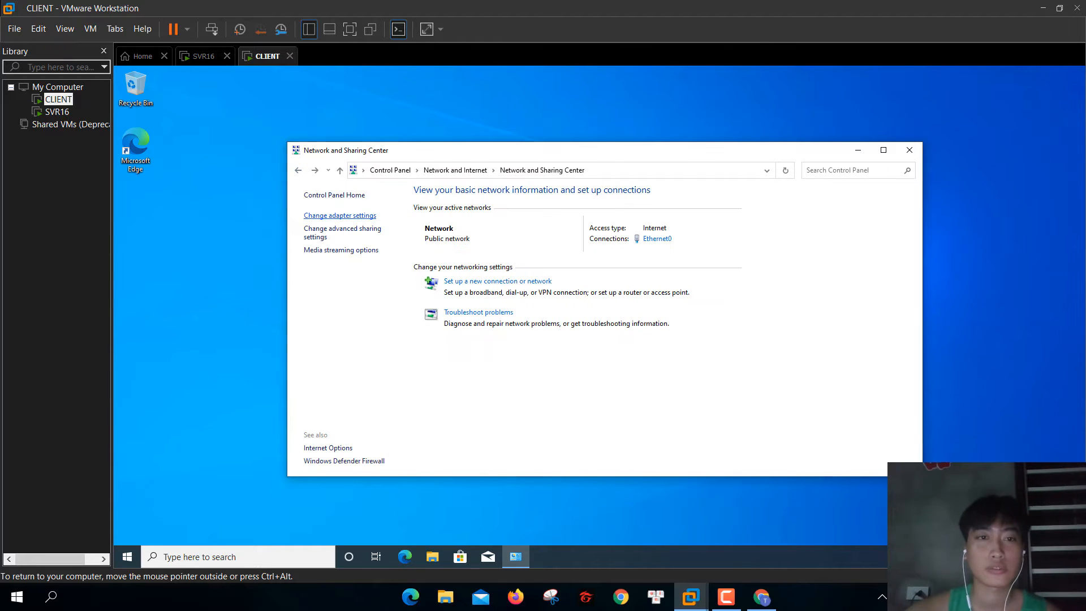
pyautogui.click(340, 215)
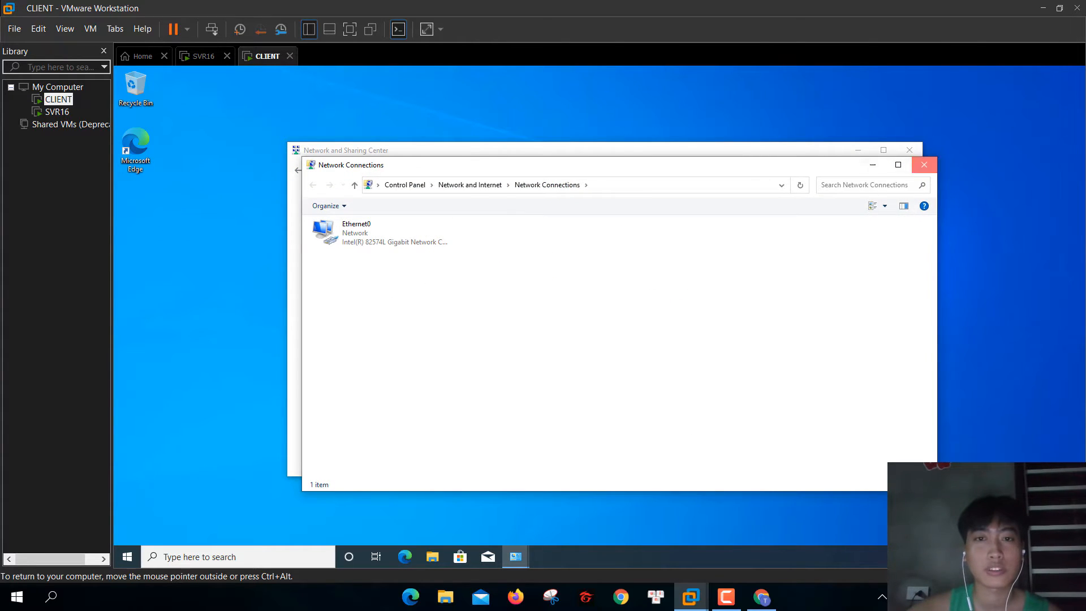
pyautogui.click(925, 164)
# - Examine the Ethernet0 status, properties and connection details on CLIENT to check which IPv4 address it is using
pyautogui.click(657, 239)
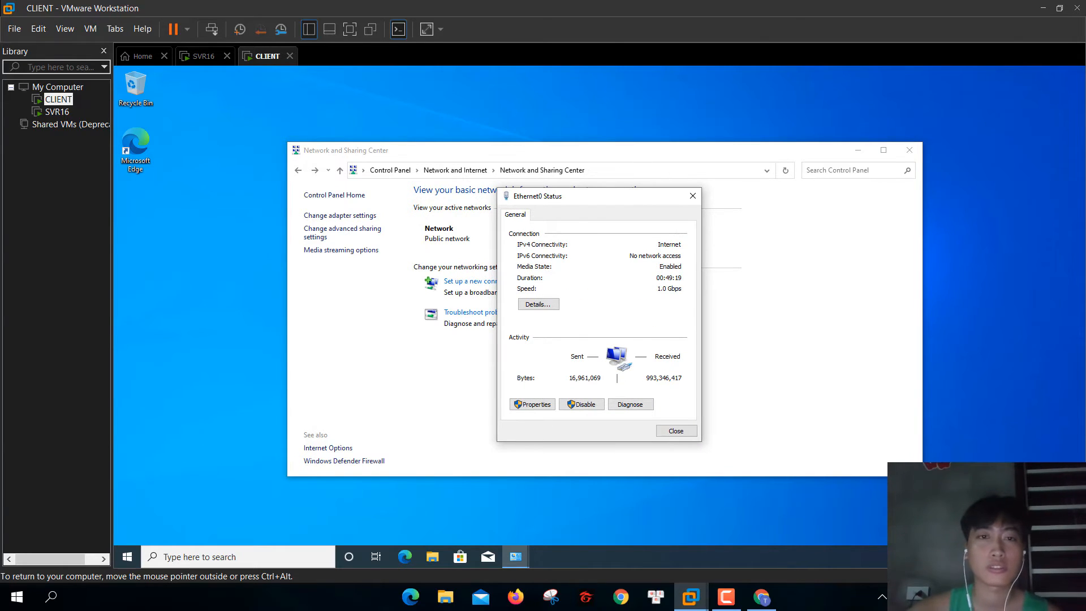
pyautogui.click(532, 404)
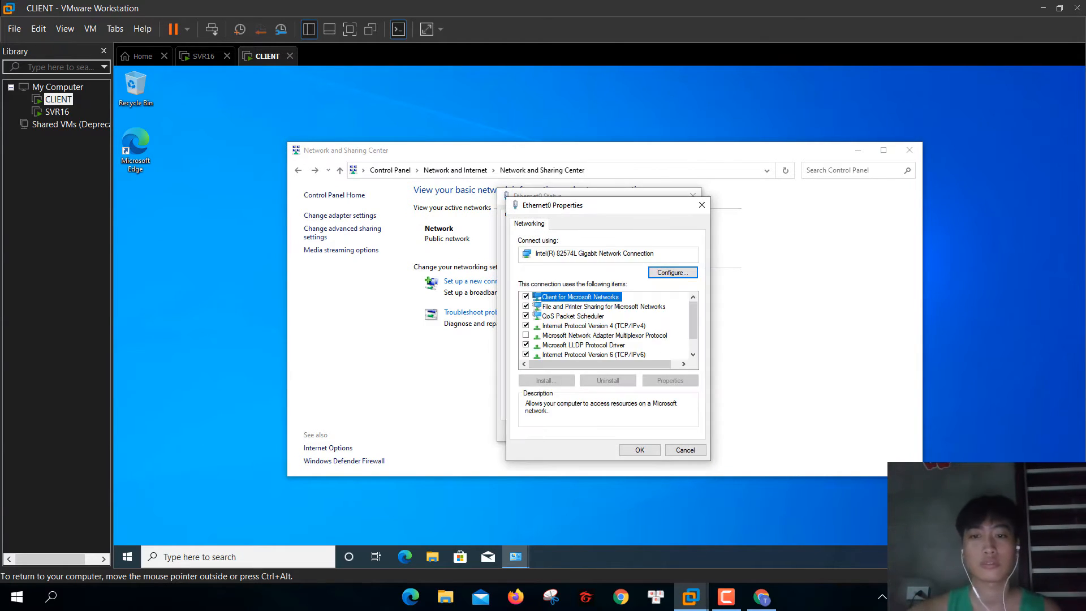
pyautogui.click(701, 204)
pyautogui.click(538, 303)
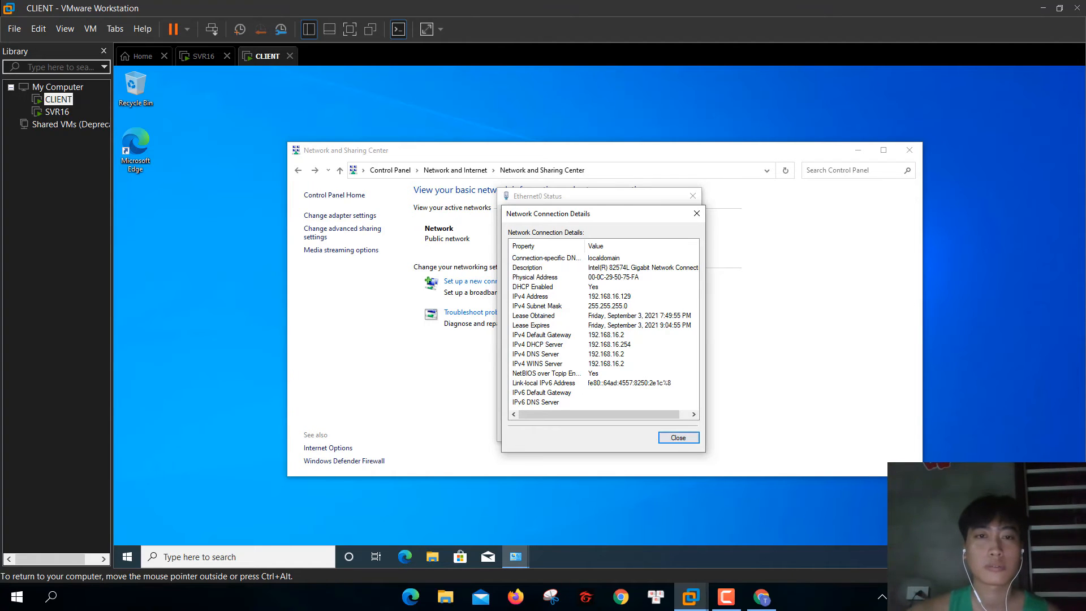
pyautogui.click(679, 438)
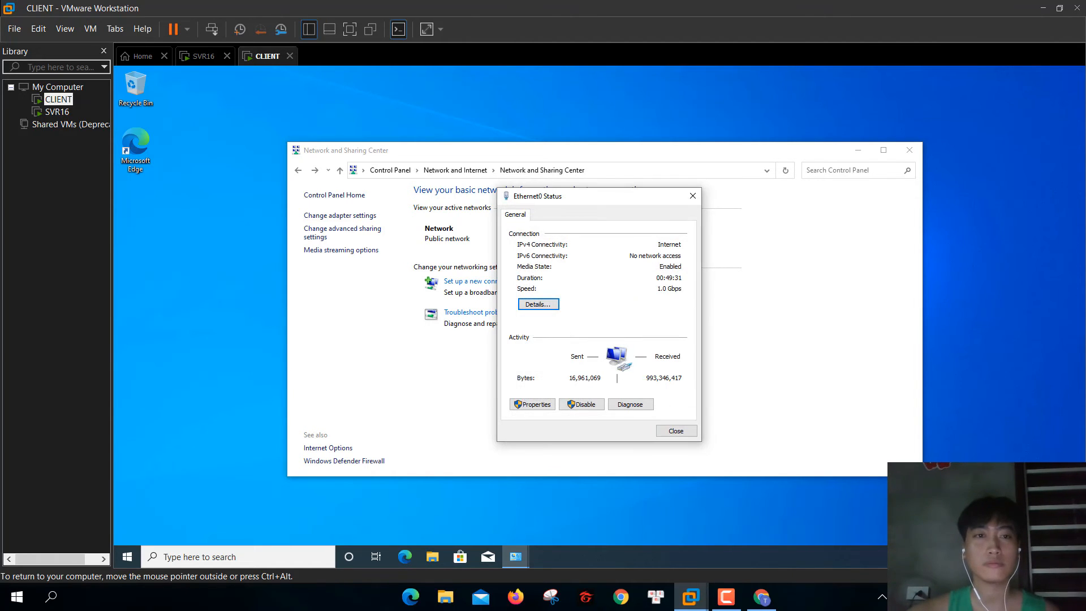
pyautogui.click(726, 596)
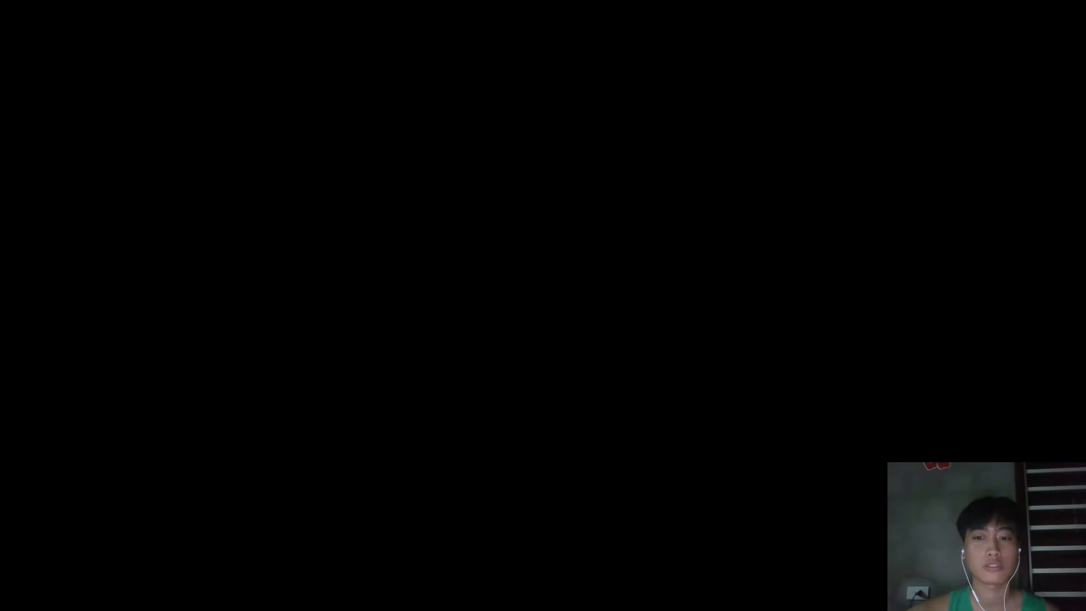